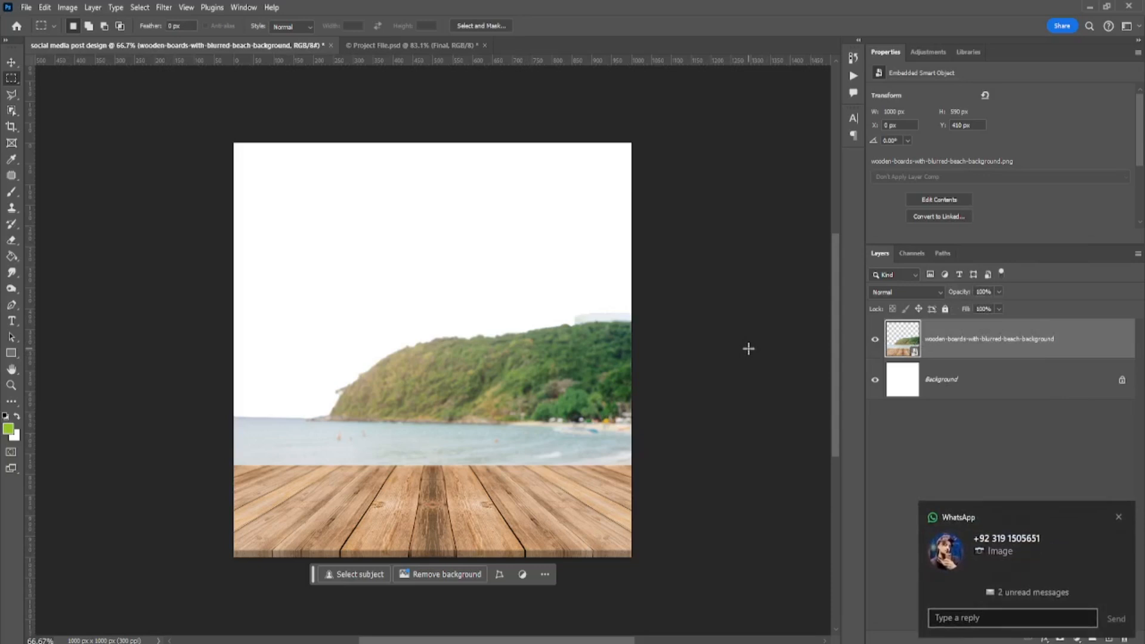
- Select the beach scenery above the wooden boards, invert the selection and add a layer mask so only the boards remain
left_click_drag(232, 208, 660, 468)
left_click(1118, 542)
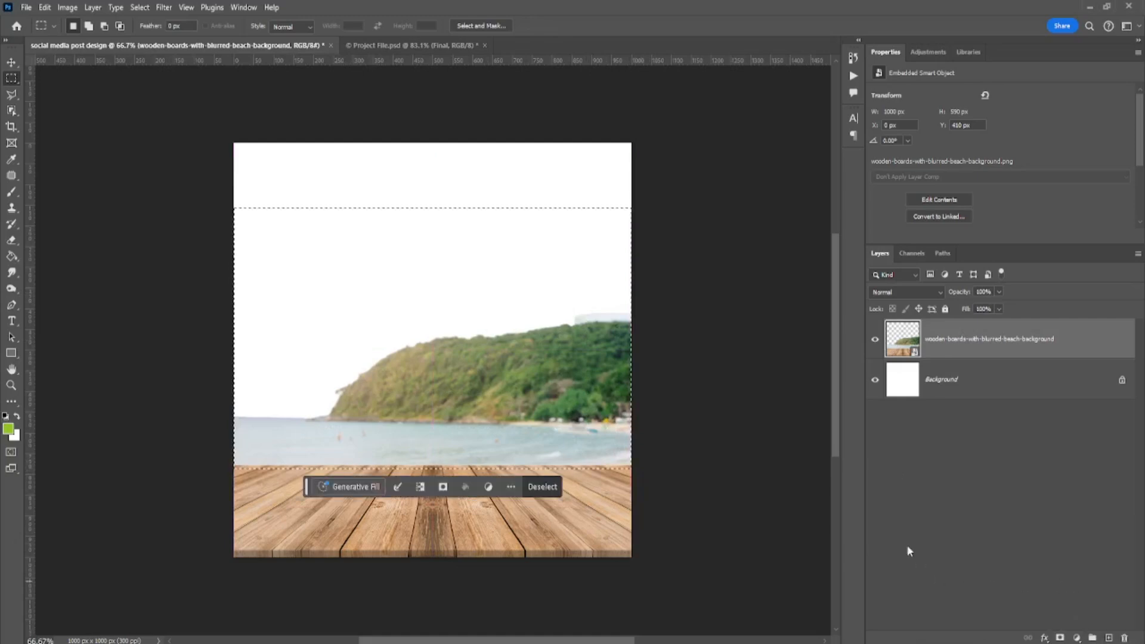
left_click(1060, 636)
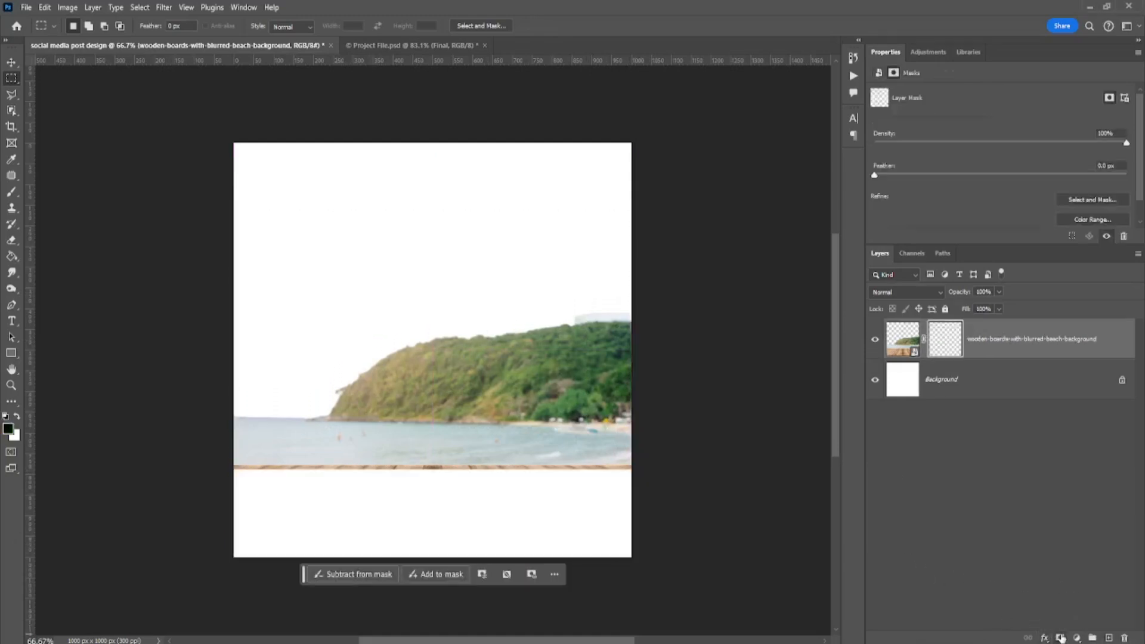
key("ctrl+z")
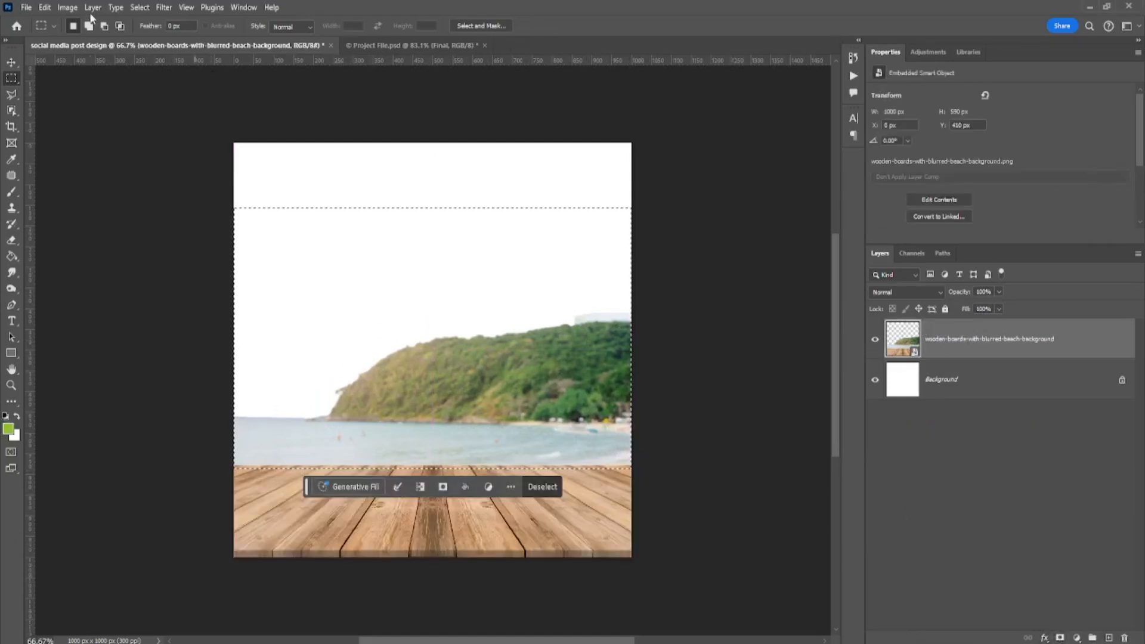
left_click(74, 11)
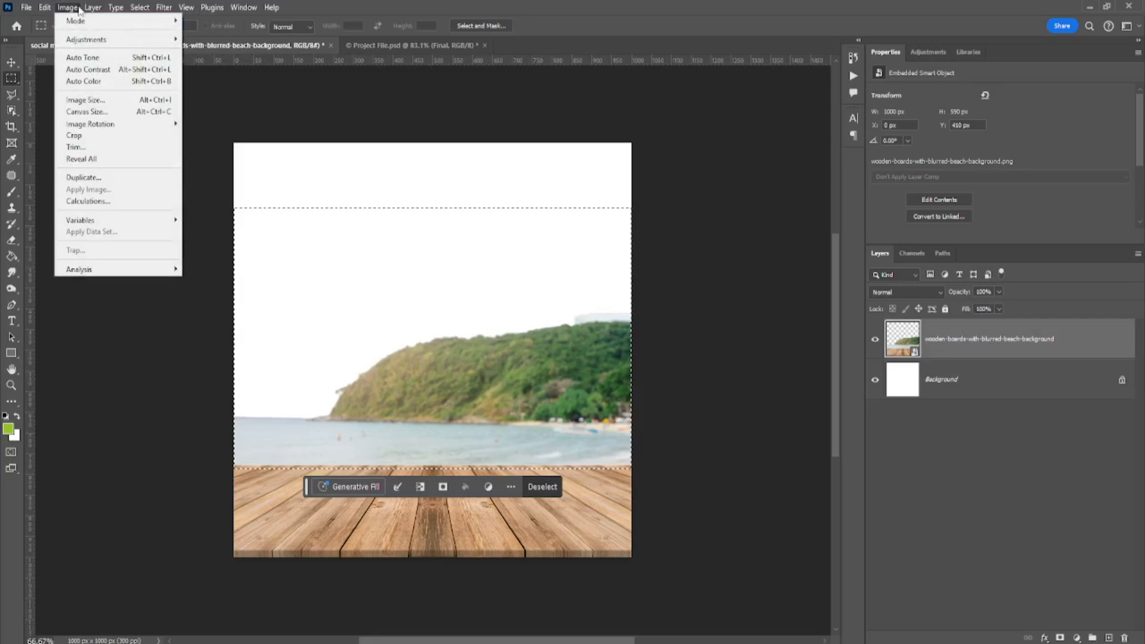
mouse_move(139, 8)
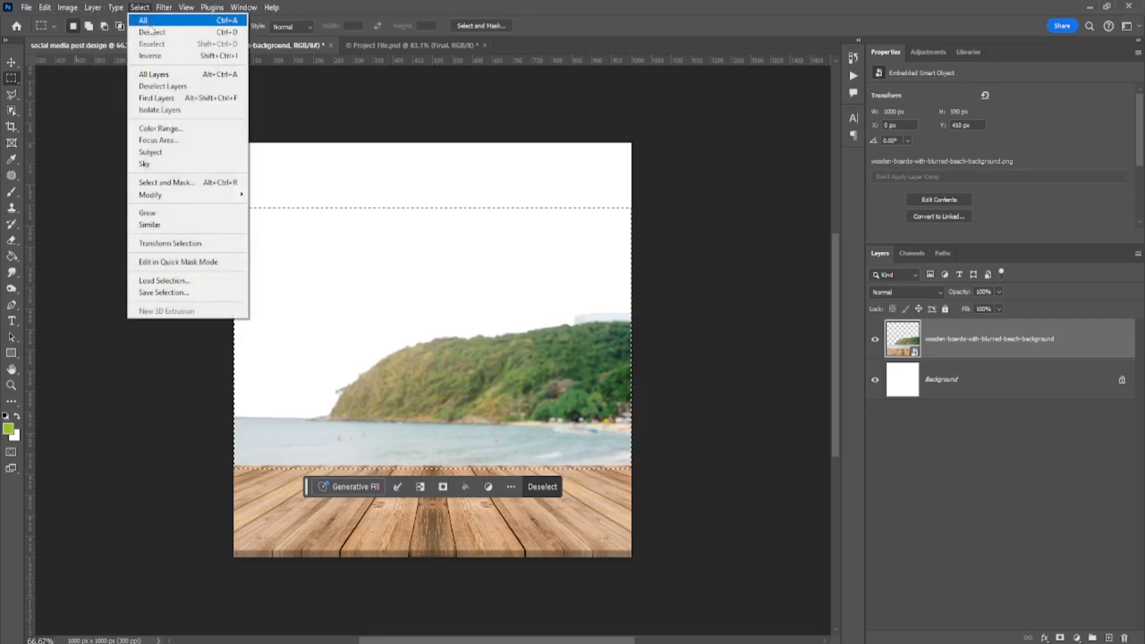
left_click(174, 44)
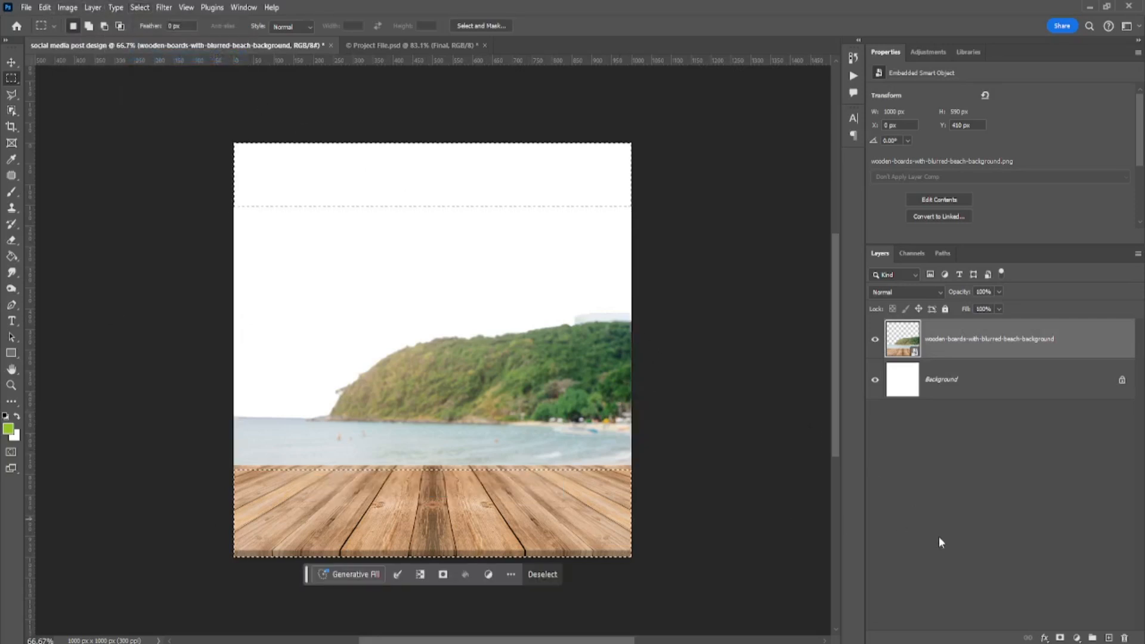
left_click(1060, 638)
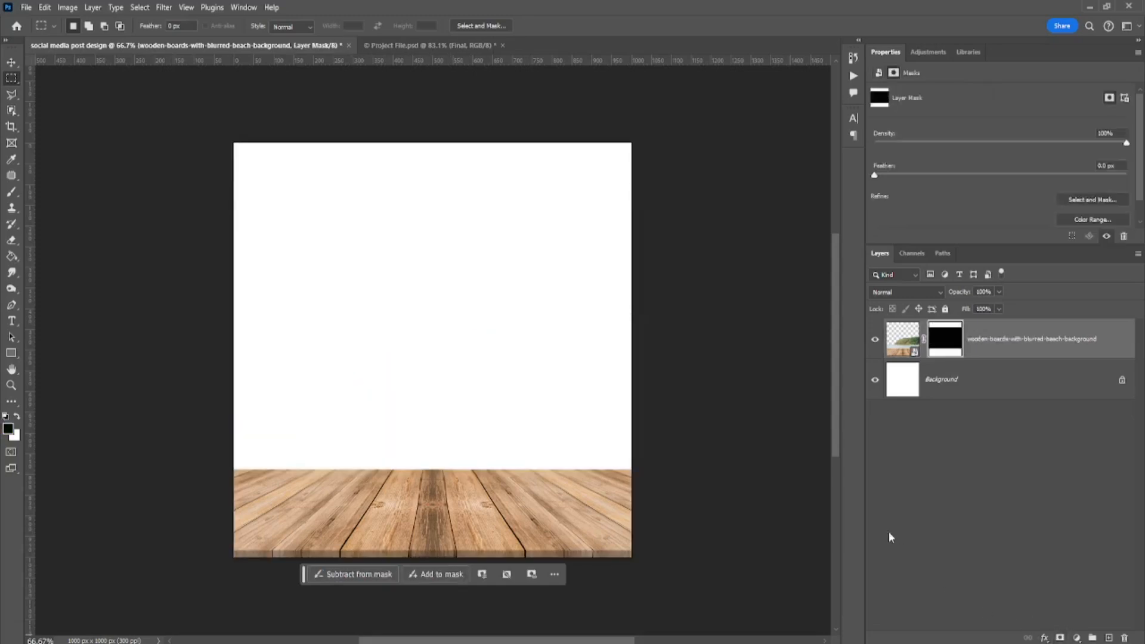
- Scale the masked wooden boards layer up proportionally to about 1316 px wide, keeping it centred and aligned with the canvas's lower edge
scroll(407, 450, "up", 2)
left_click(11, 62)
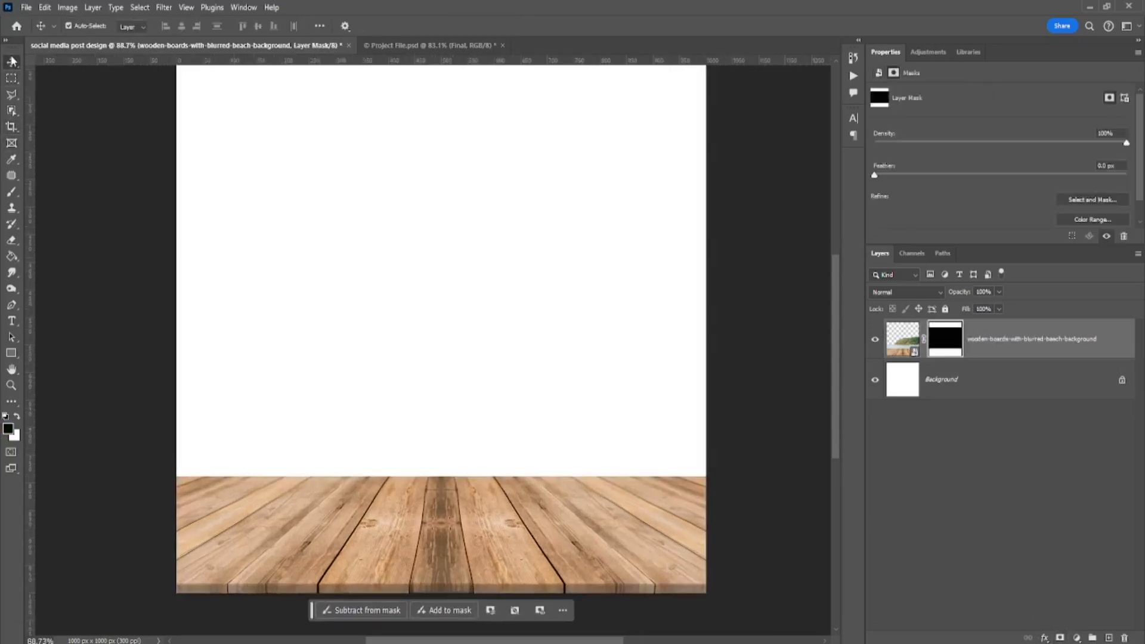
key("ctrl+t")
scroll(480, 450, "down", 1)
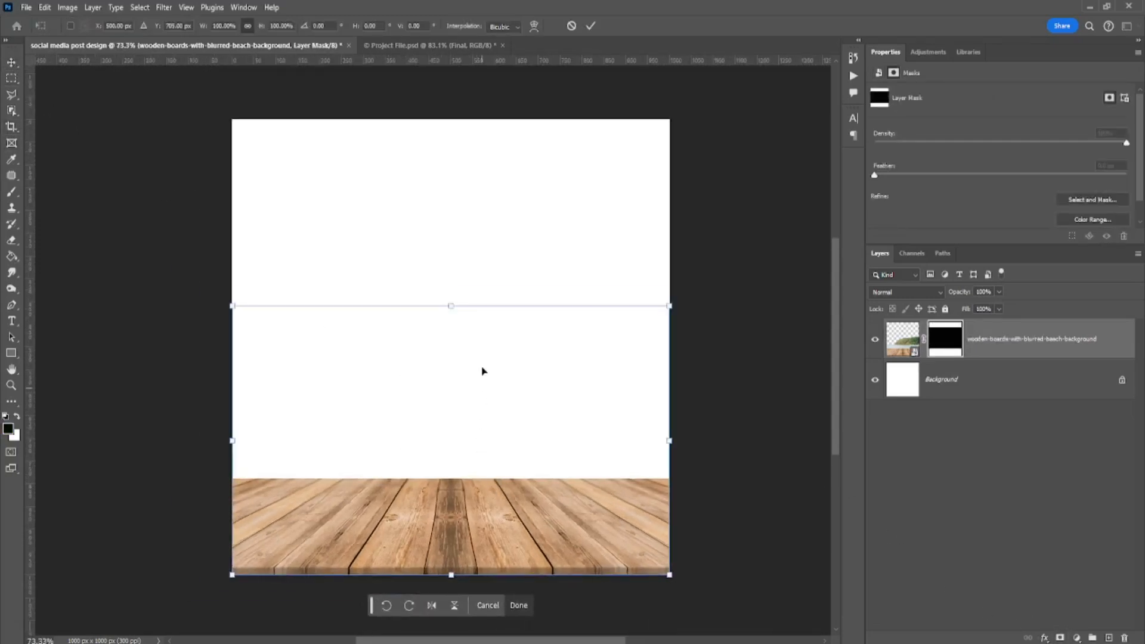
left_click_drag(446, 301, 429, 214)
key("Return")
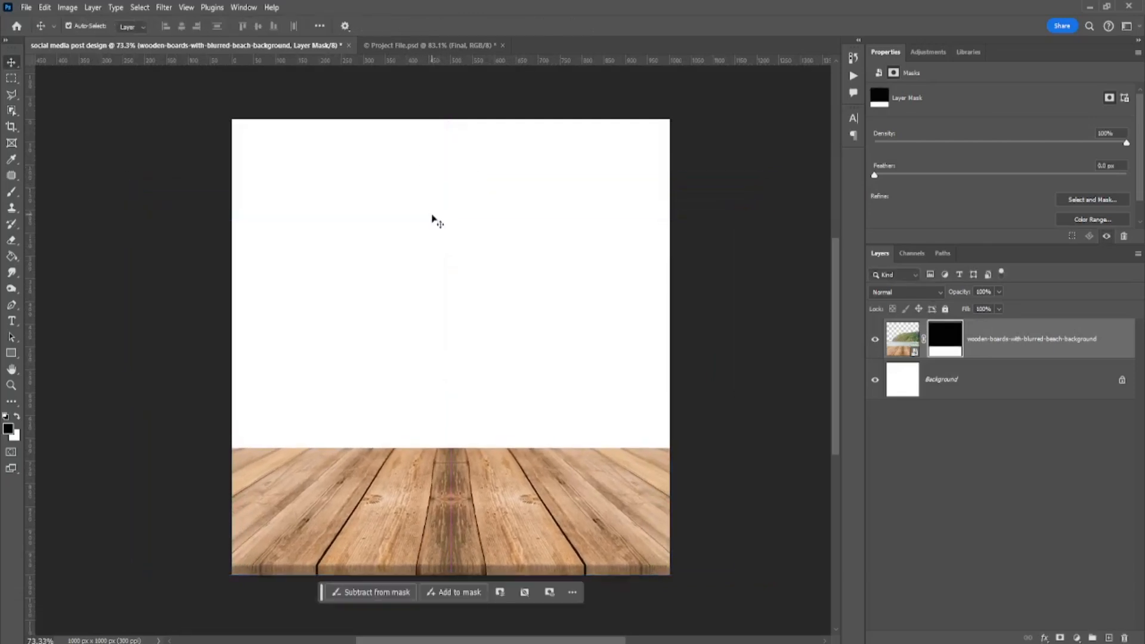
- Place the sea-beach image as an embedded object, scale it to the 1000 px canvas width and shift it up
left_click(26, 7)
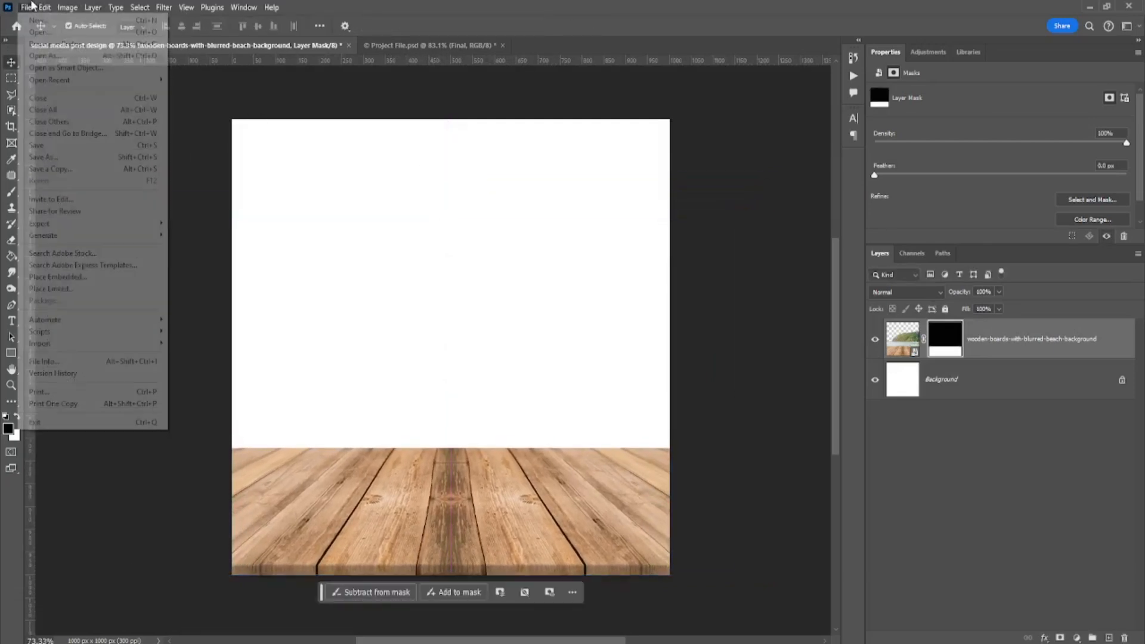
left_click(58, 276)
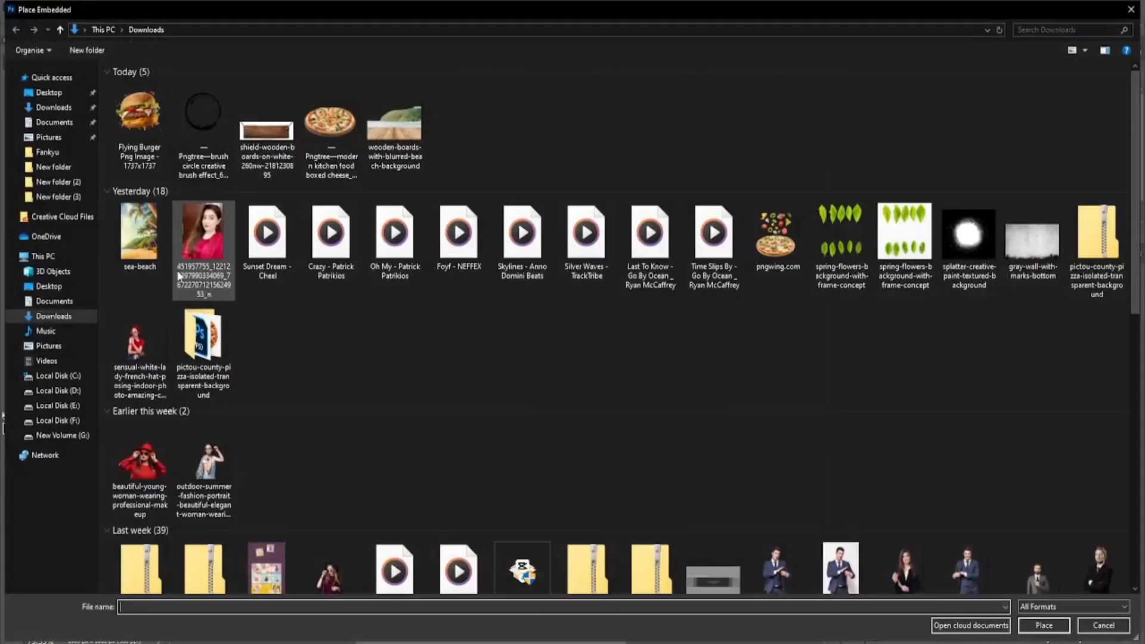
double_click(157, 227)
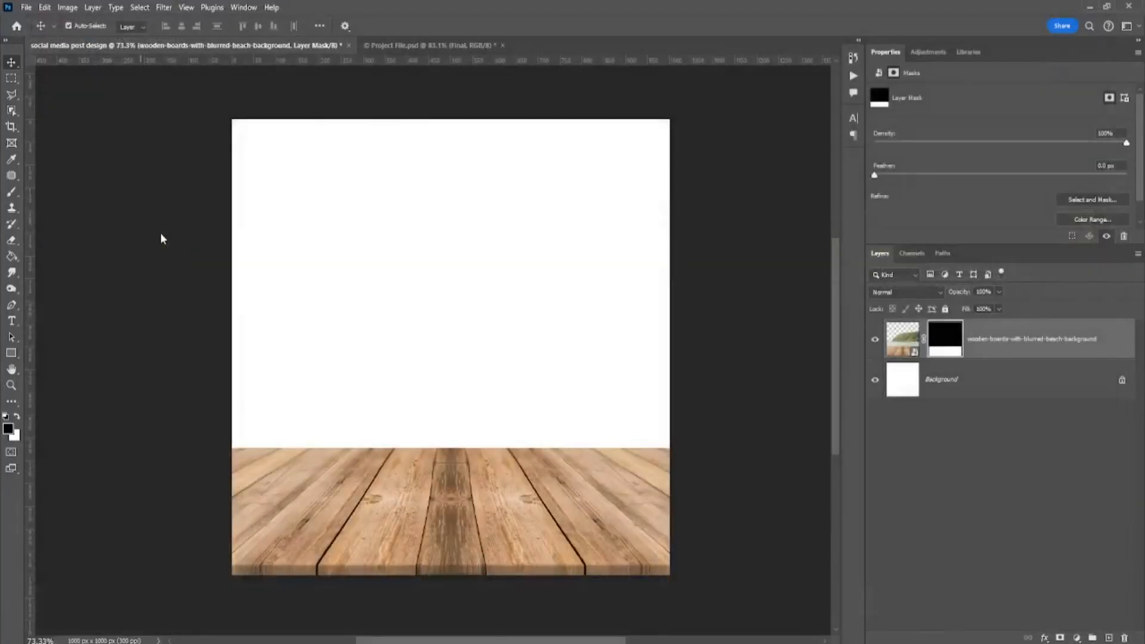
scroll(394, 347, "down", 2)
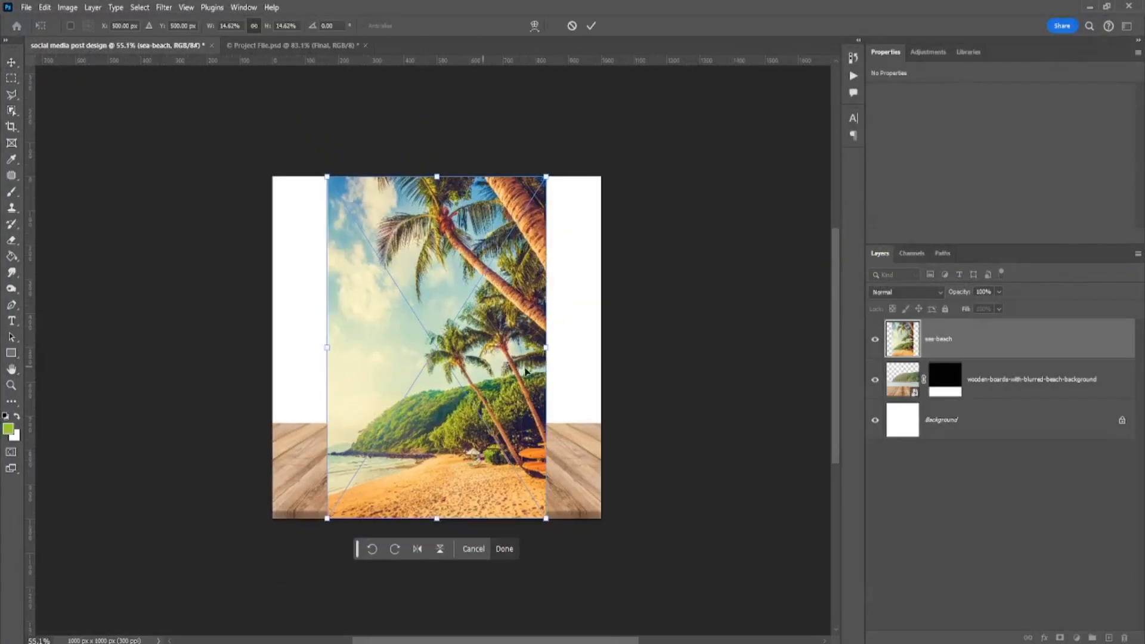
left_click_drag(547, 343, 601, 325)
left_click_drag(527, 417, 529, 332)
- Put the sea-beach layer below the wooden boards layer and shift the image up to about Y -649 px
left_click_drag(931, 340, 953, 396)
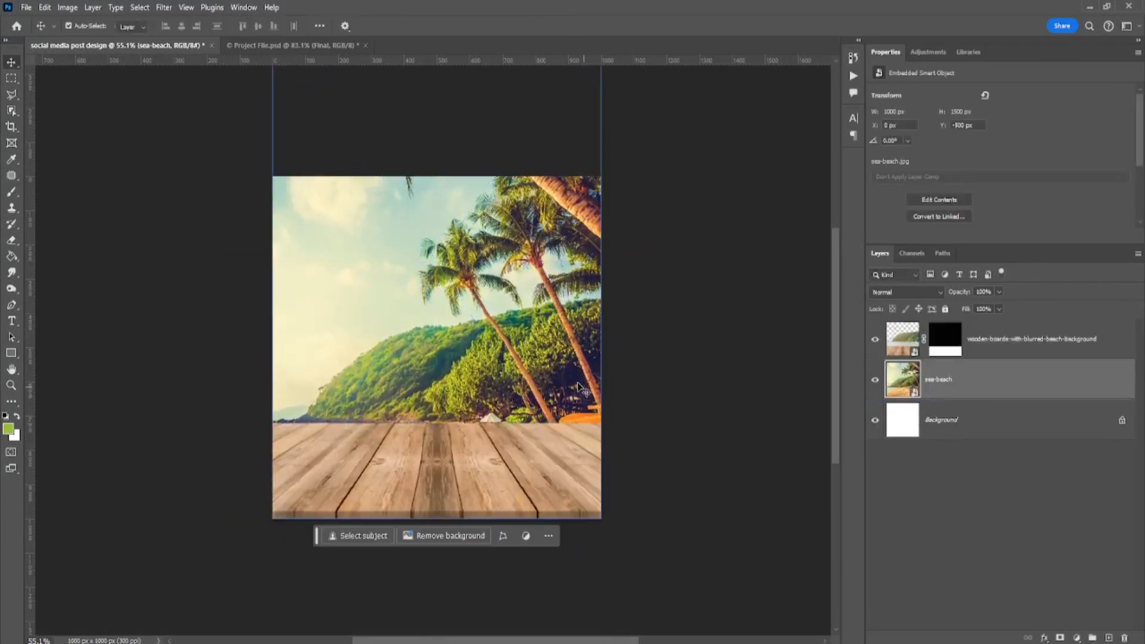
left_click_drag(568, 373, 574, 337)
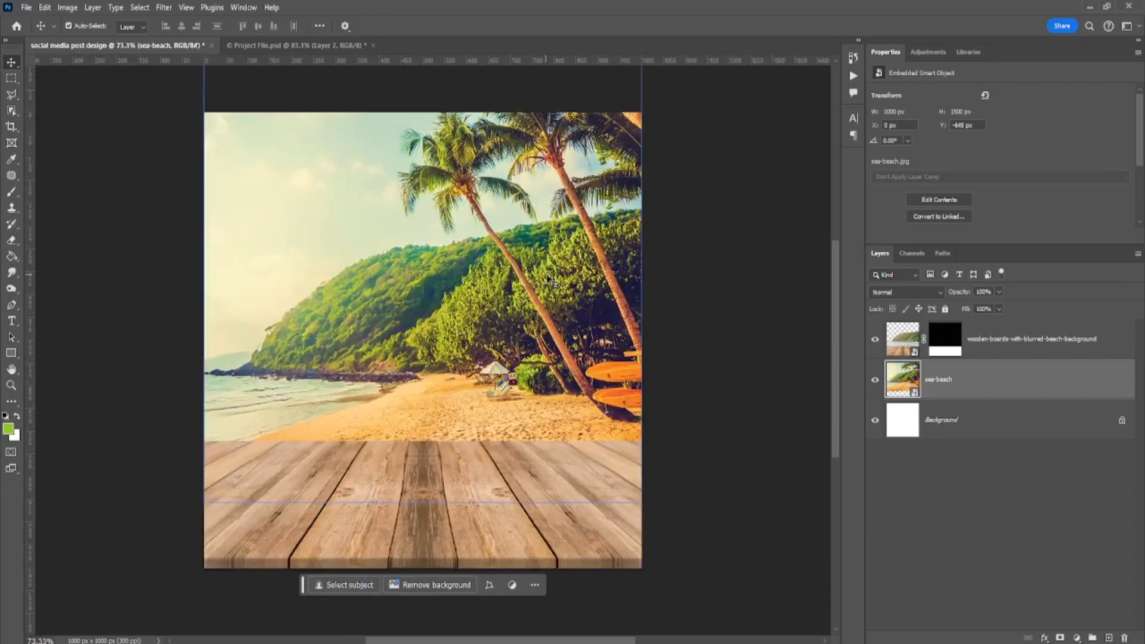
left_click_drag(537, 277, 516, 235)
- Scale the sea-beach image up proportionally to about 1071 px wide, keeping its right edge on the canvas edge
key("ctrl+t")
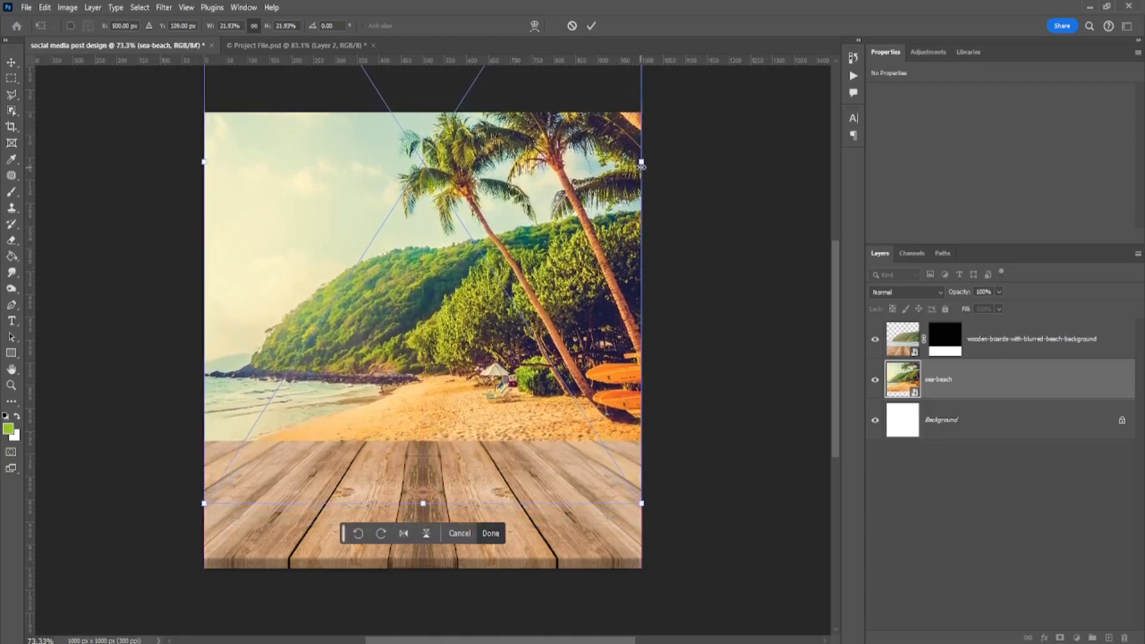
left_click_drag(641, 167, 657, 167)
mouse_move(593, 193)
left_mouse_down()
mouse_move(591, 214)
mouse_move(577, 208)
mouse_move(577, 220)
mouse_move(564, 194)
mouse_move(576, 186)
mouse_move(584, 200)
left_mouse_up()
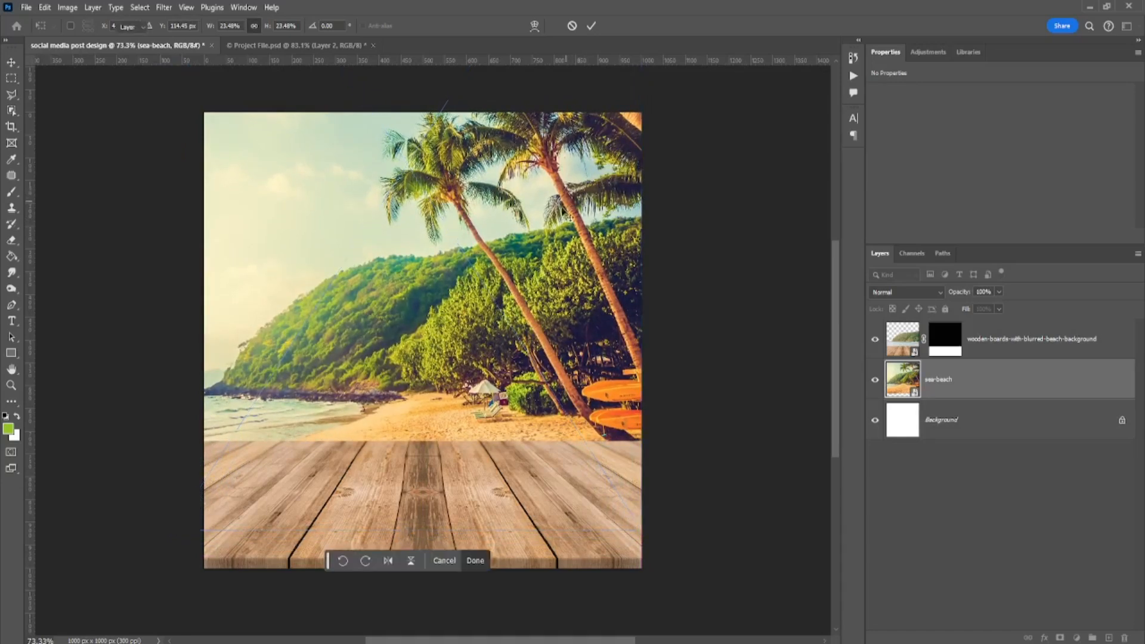
key("Return")
- Shift the wooden boards slightly down and move the sea-beach image to about Y -627 px behind them
left_click_drag(527, 473, 527, 489)
mouse_move(528, 361)
left_mouse_down()
mouse_move(528, 382)
mouse_move(527, 366)
left_mouse_up()
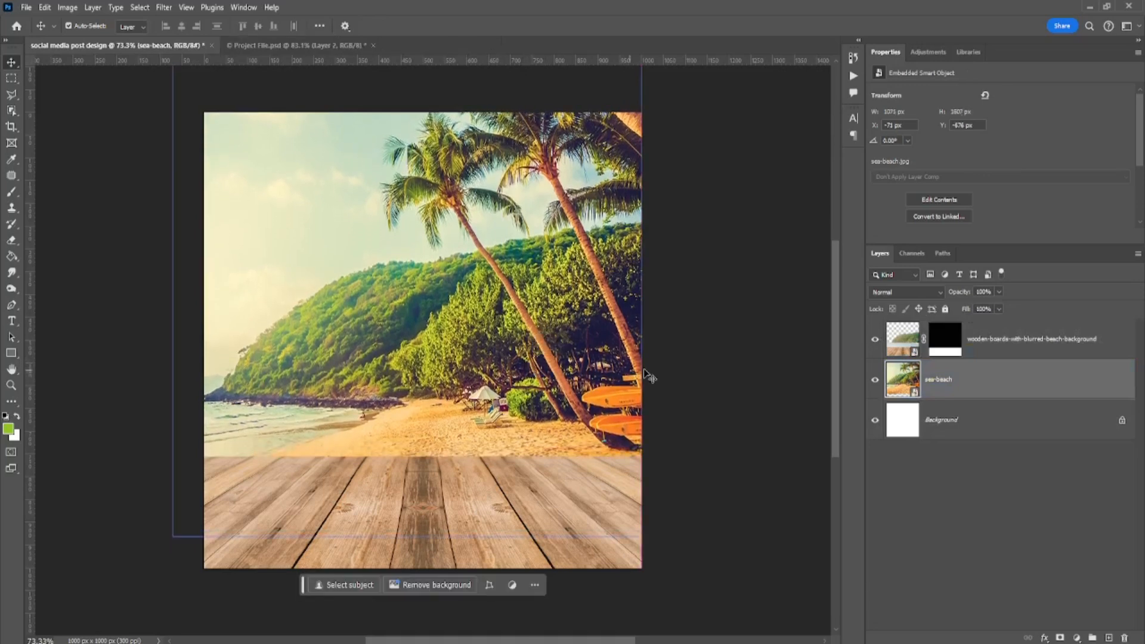
scroll(486, 324, "down", 2)
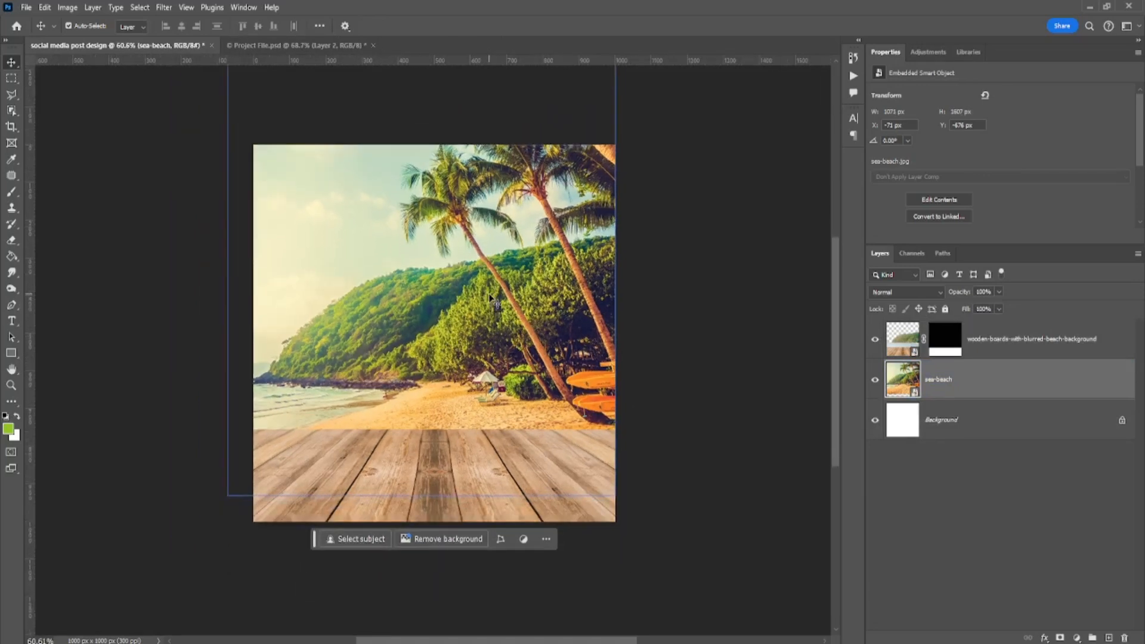
left_click_drag(490, 298, 489, 316)
scroll(535, 334, "up", 2)
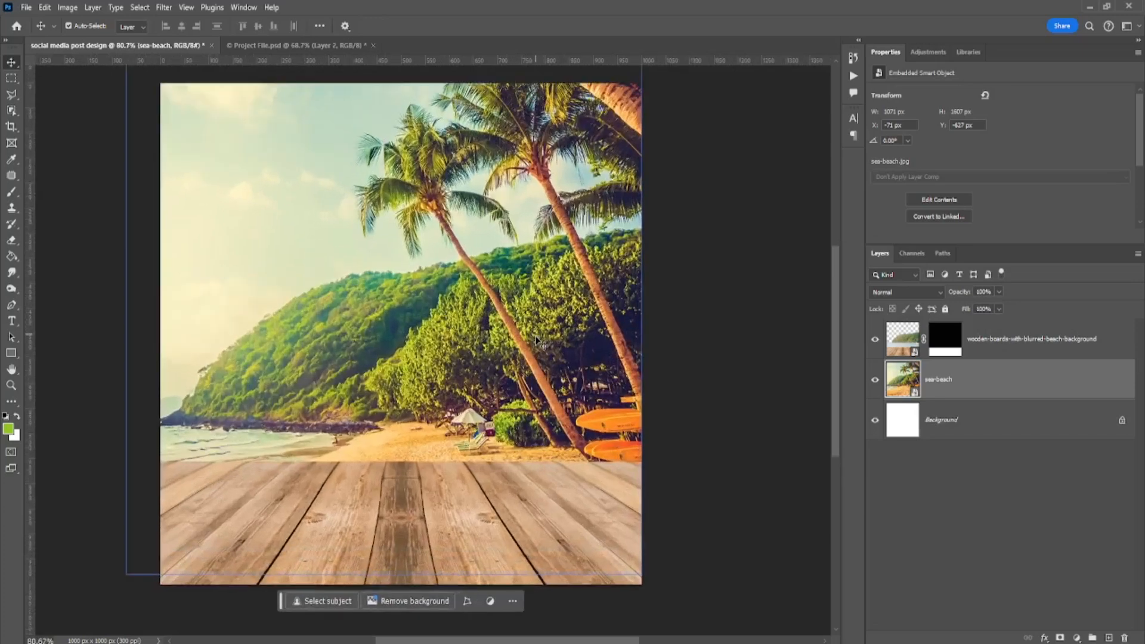
scroll(518, 344, "down", 1)
- Duplicate the wooden boards layer within the same document, keeping the suggested copy name
left_click(903, 346)
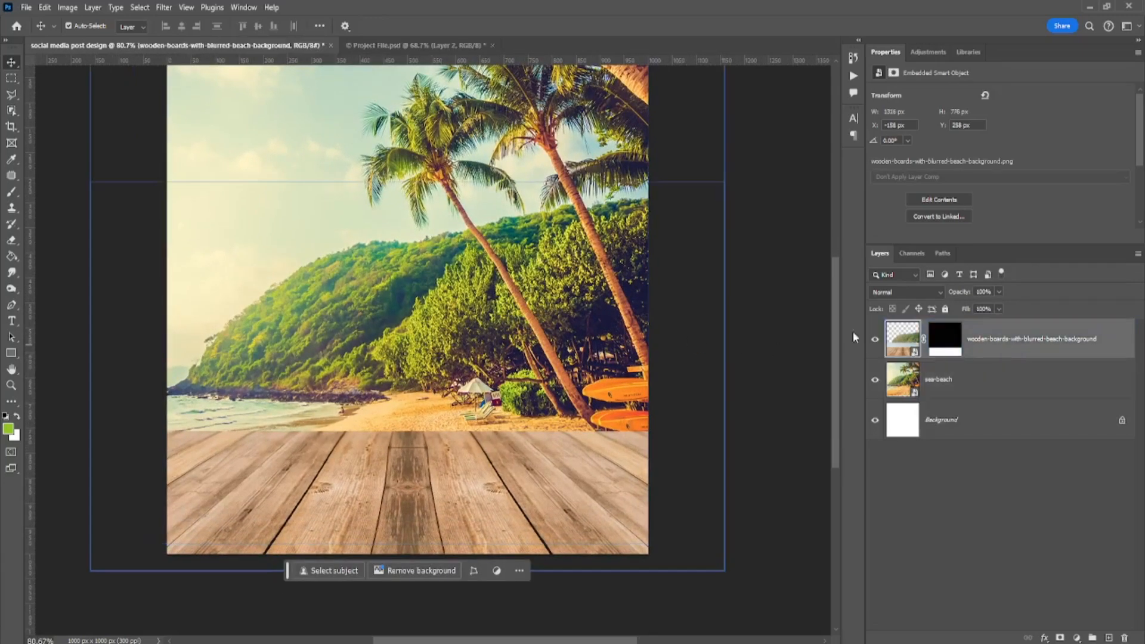
right_click(1000, 343)
left_click(1036, 239)
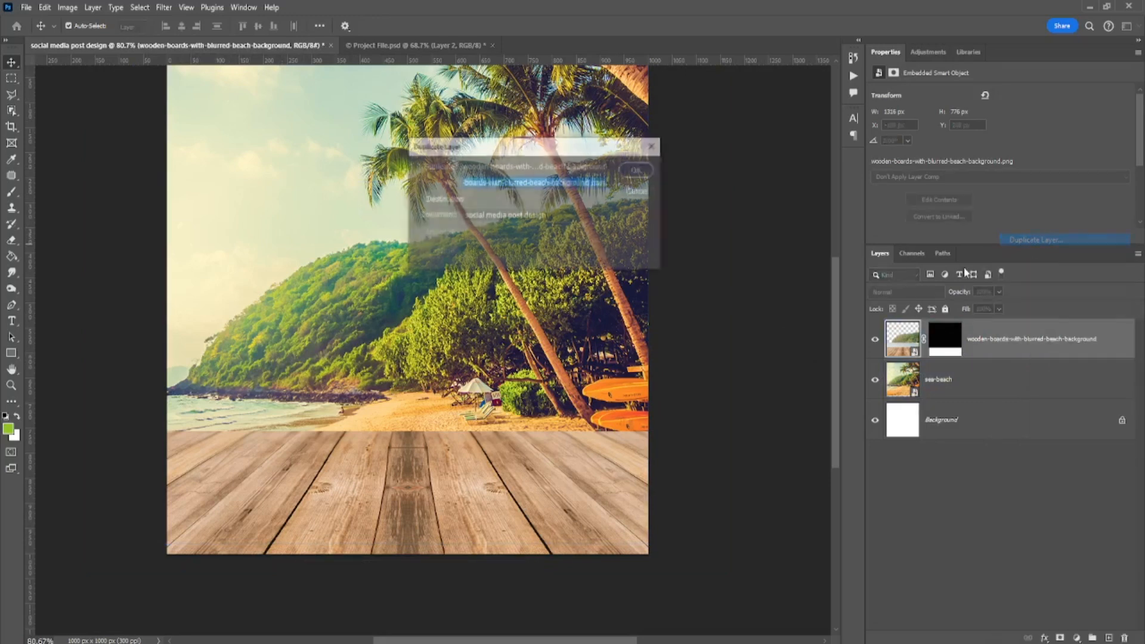
left_click(651, 172)
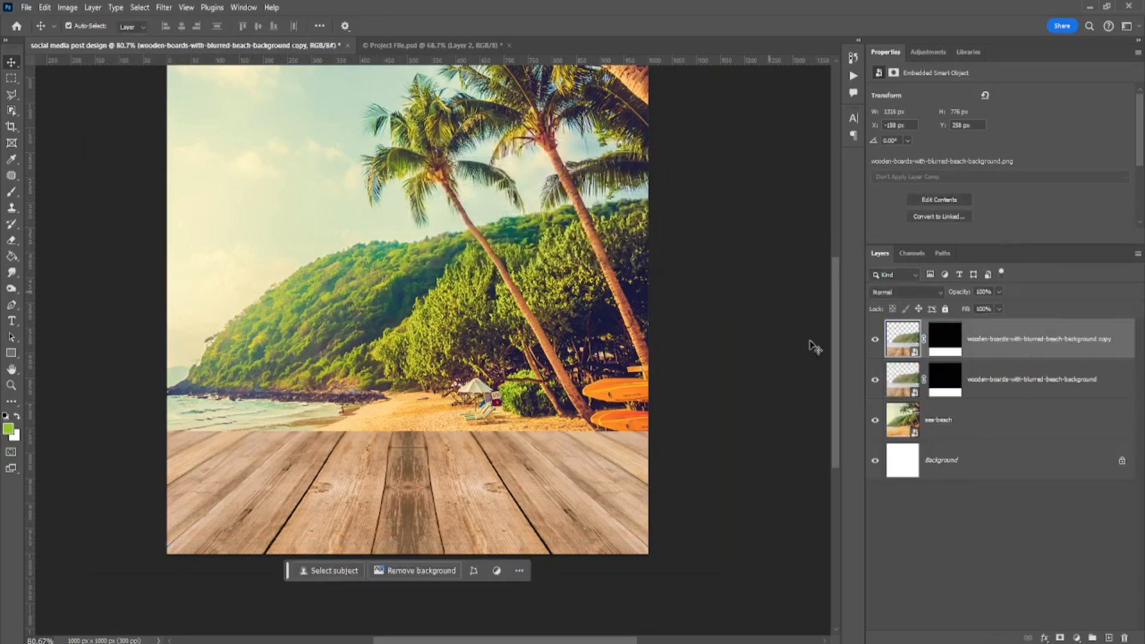
- Apply a light Gaussian Blur smart filter to the copied wooden boards layer
left_click(163, 8)
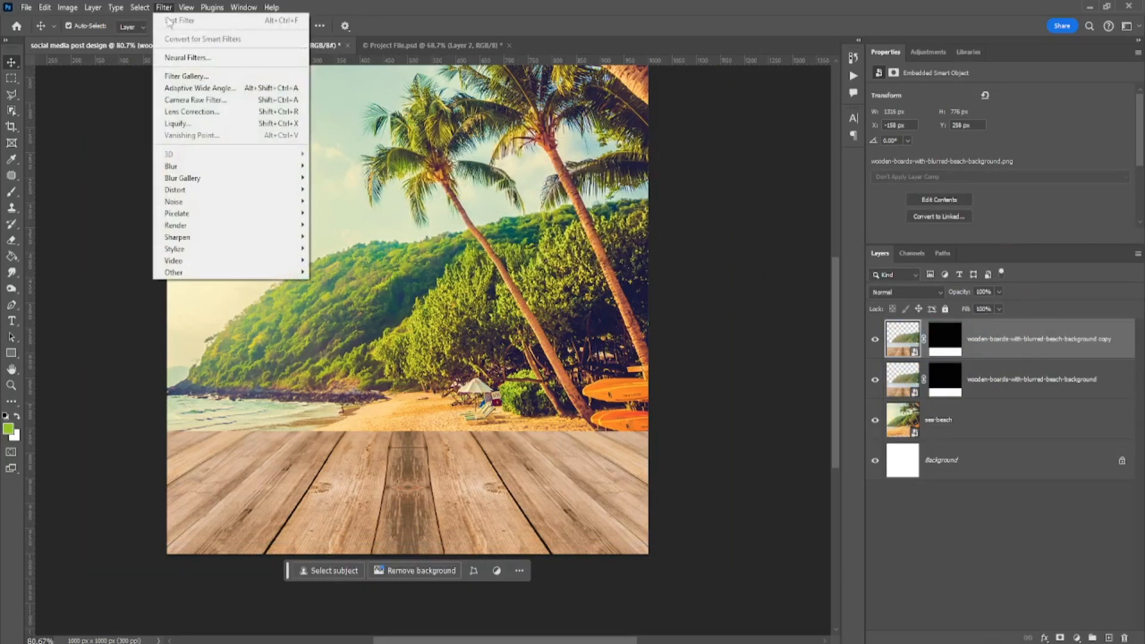
mouse_move(217, 168)
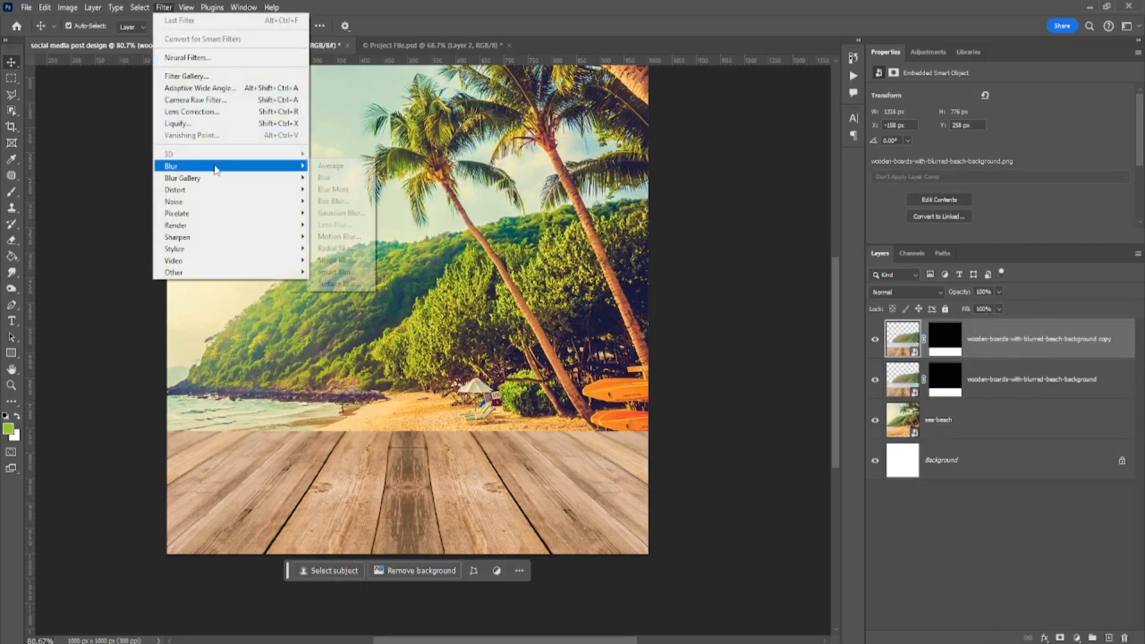
left_click(353, 213)
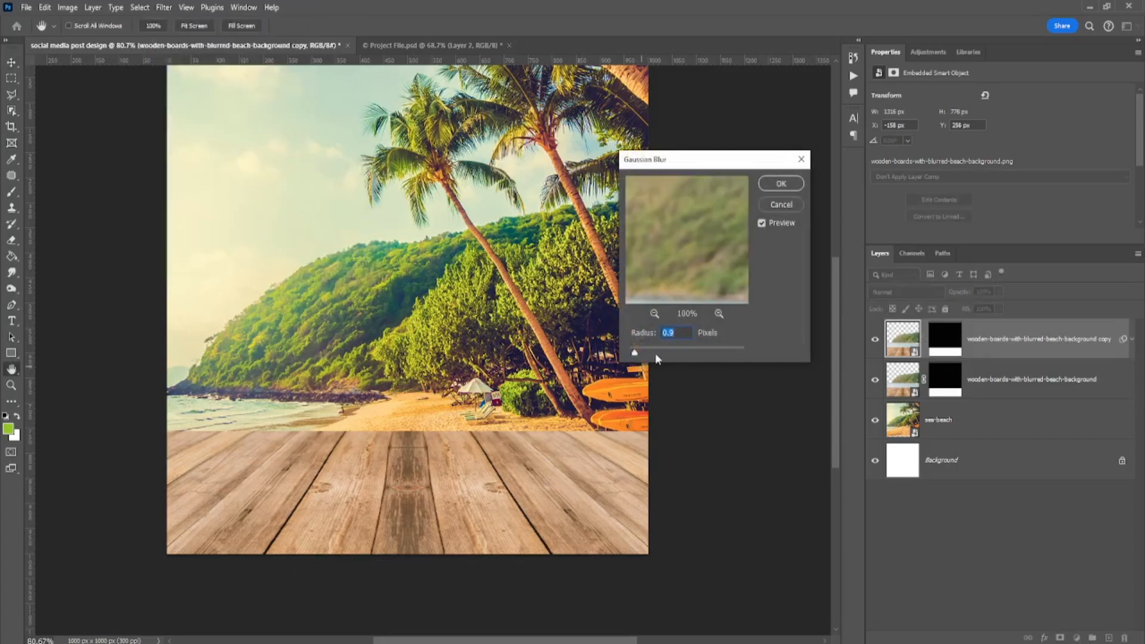
left_click_drag(648, 351, 669, 351)
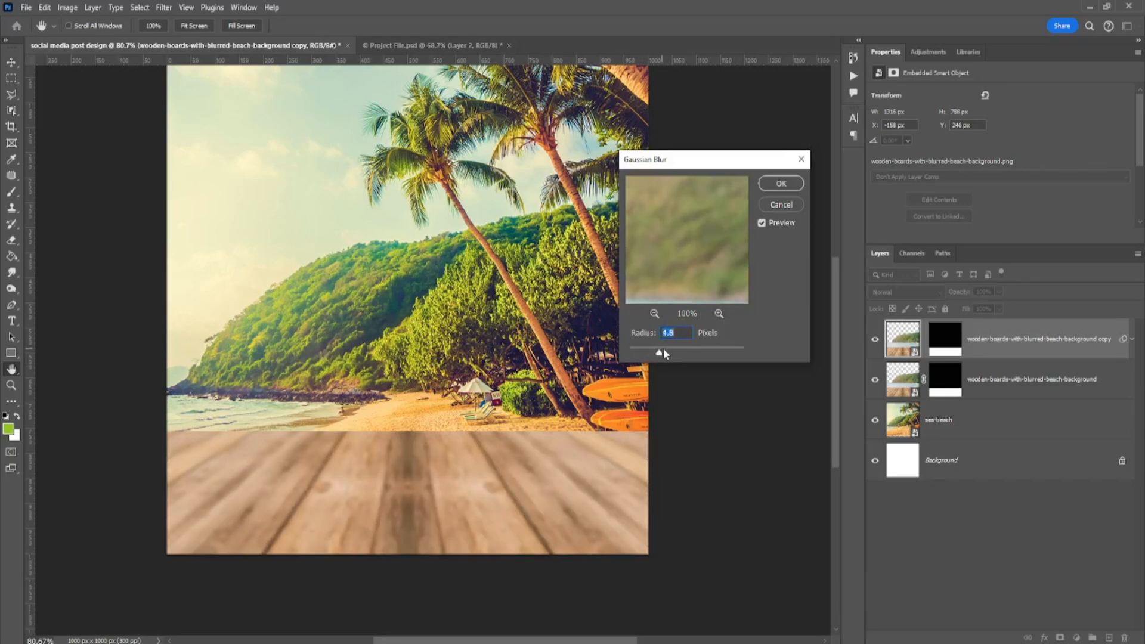
left_click_drag(663, 353, 650, 356)
left_click(781, 184)
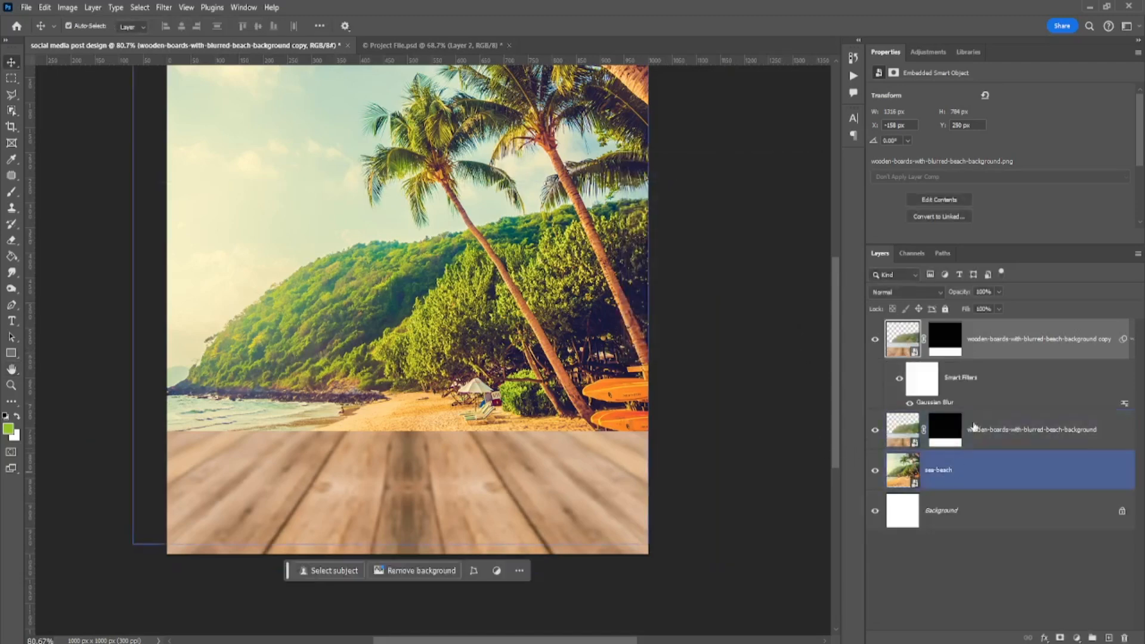
- Add a blank vector mask to the boards copy and fill its smart filter mask with black
left_click(935, 383)
left_click(990, 437)
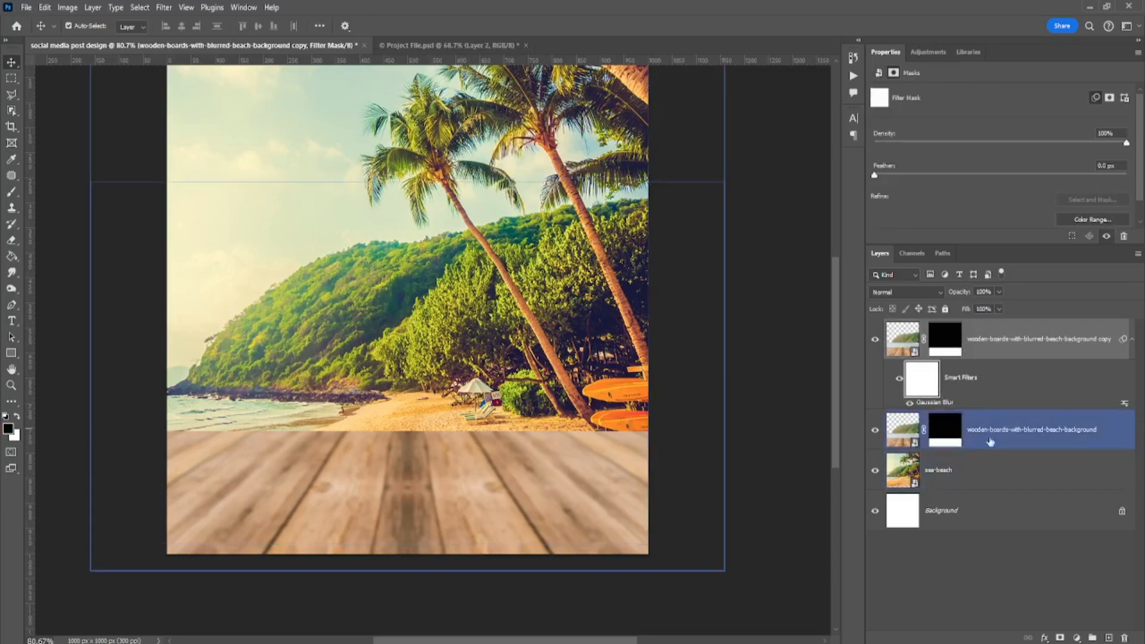
left_click(1059, 638)
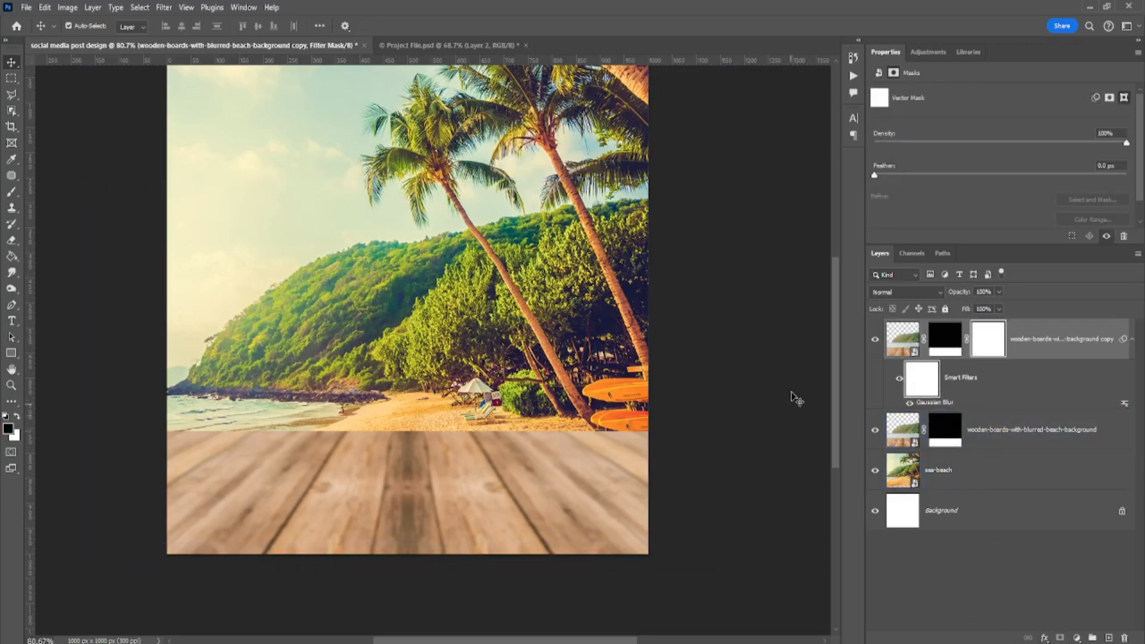
left_click(12, 257)
left_click(507, 496)
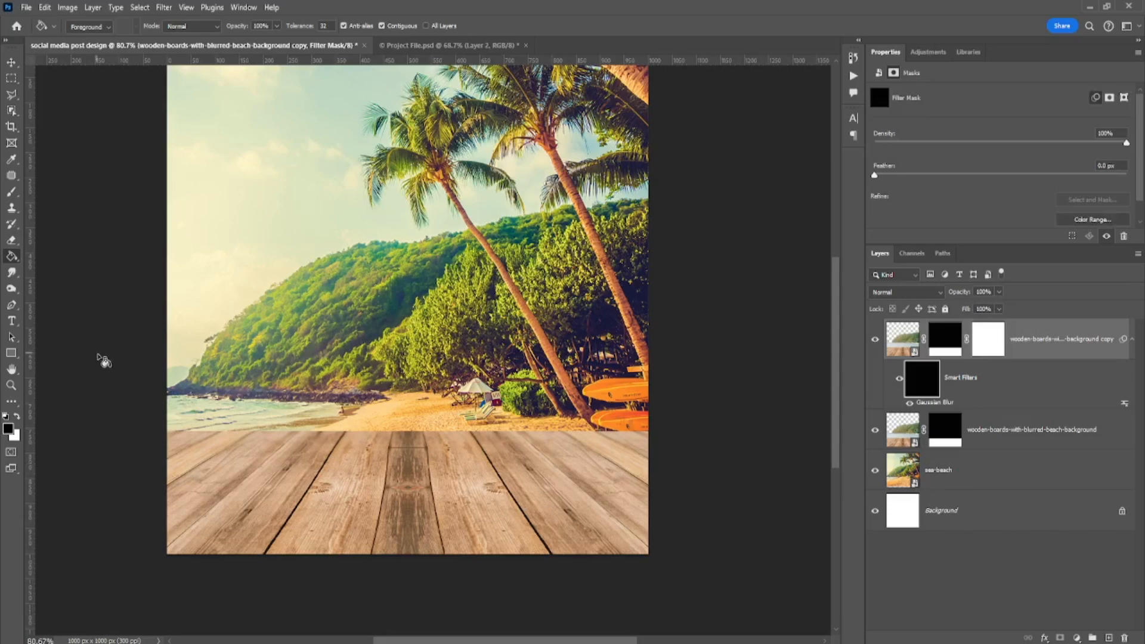
- Paint white on the smart filter mask with a soft 600 px brush to blur the boards' far left and right corners
left_click(14, 195)
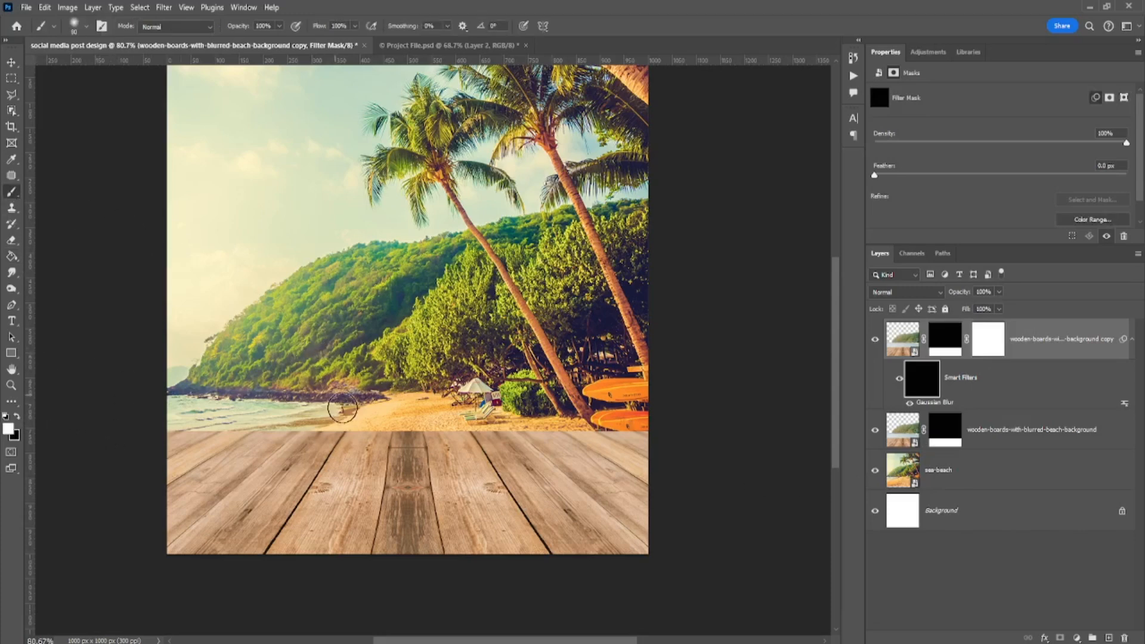
key("bracketright")
key("bracketright")
key("bracketright")
key("bracketright")
key("bracketright")
key("bracketright")
key("bracketright")
key("bracketright")
key("bracketright")
key("bracketright")
key("bracketright")
key("bracketright")
key("bracketright")
key("bracketright")
key("bracketright")
key("bracketleft")
key("bracketleft")
key("bracketleft")
key("bracketleft")
key("bracketleft")
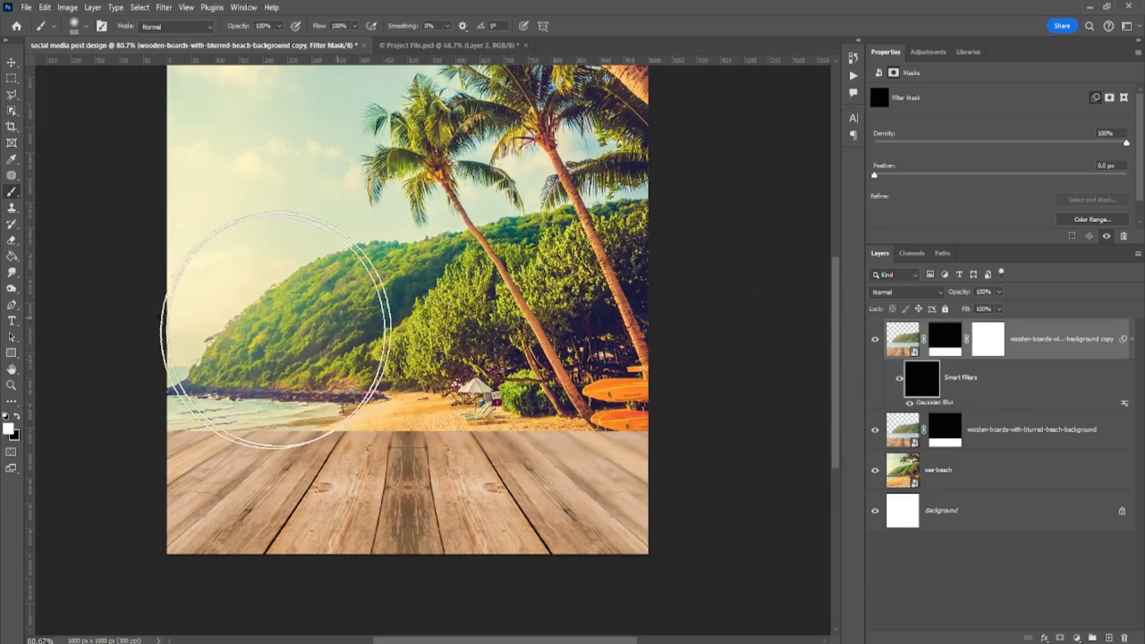
mouse_move(275, 330)
left_mouse_down()
mouse_move(137, 413)
mouse_move(142, 391)
mouse_move(120, 449)
mouse_move(116, 512)
mouse_move(118, 367)
left_mouse_up()
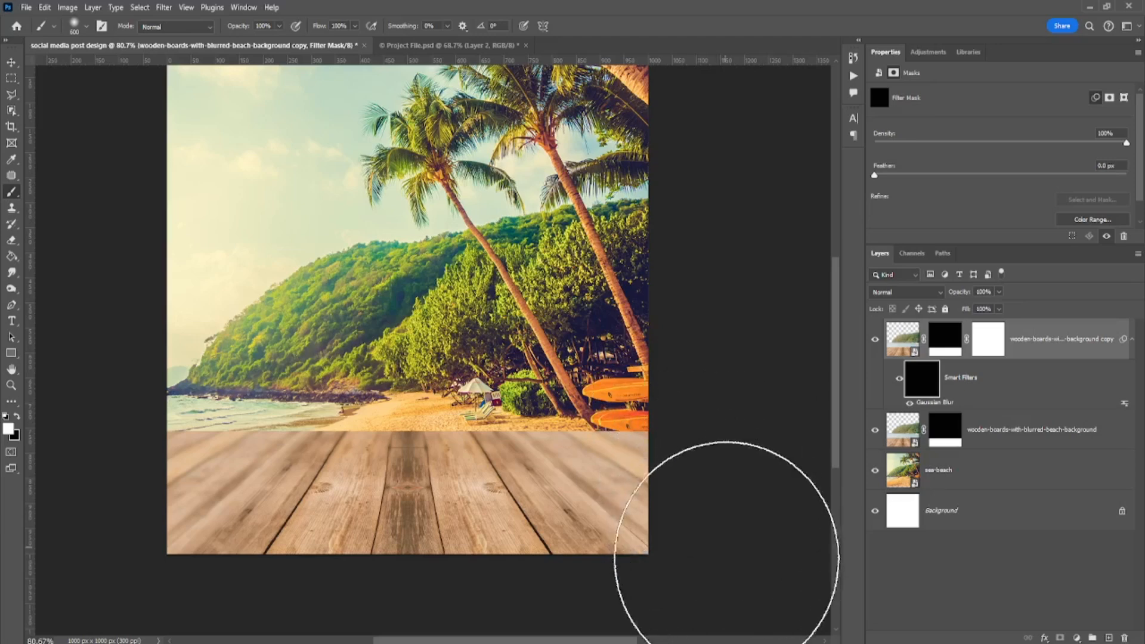
- Finish painting white on the boards copy's smart filter mask to blur the boards' outer edges
mouse_move(726, 557)
left_mouse_down()
mouse_move(139, 225)
mouse_move(45, 138)
left_mouse_up()
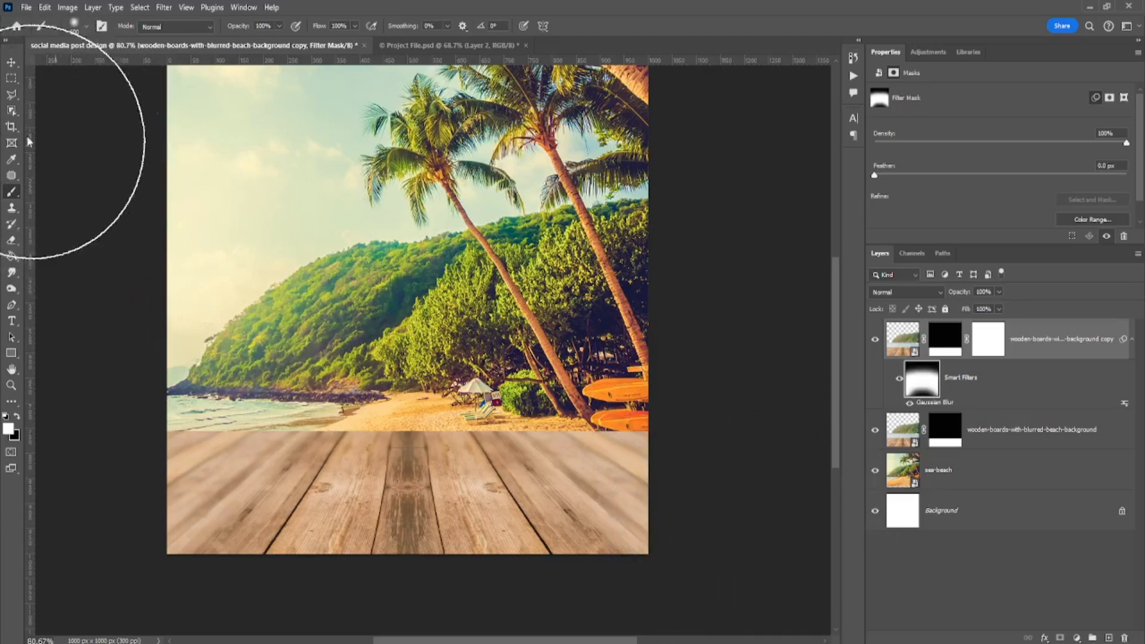
- Duplicate the sea-beach layer within the same document, keeping the suggested copy name
left_click(12, 63)
left_click(983, 471)
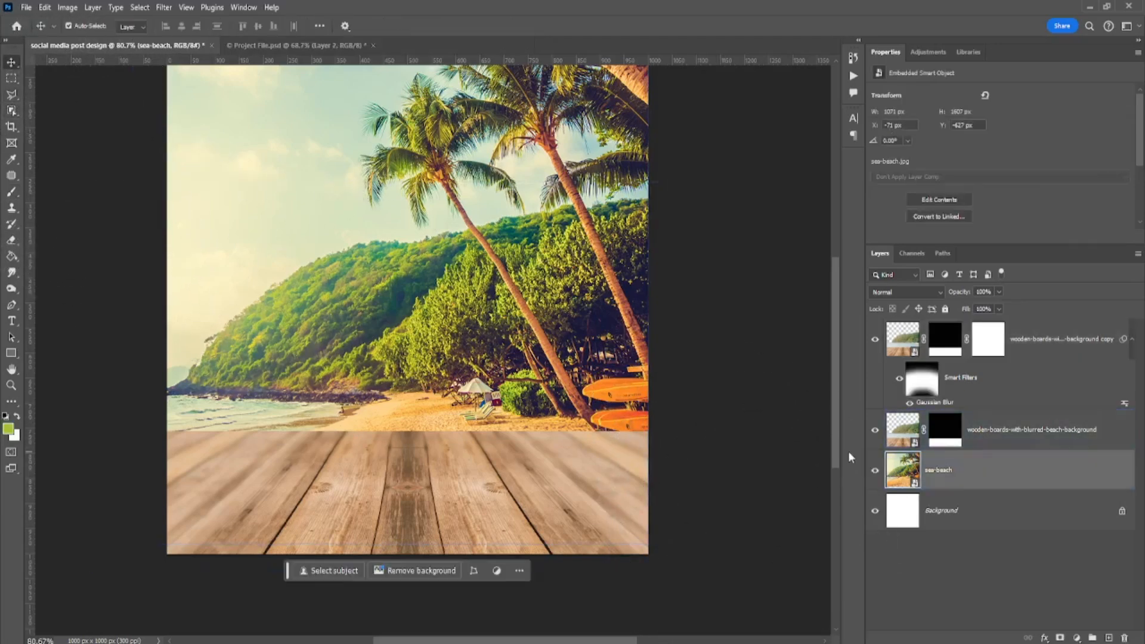
right_click(1008, 474)
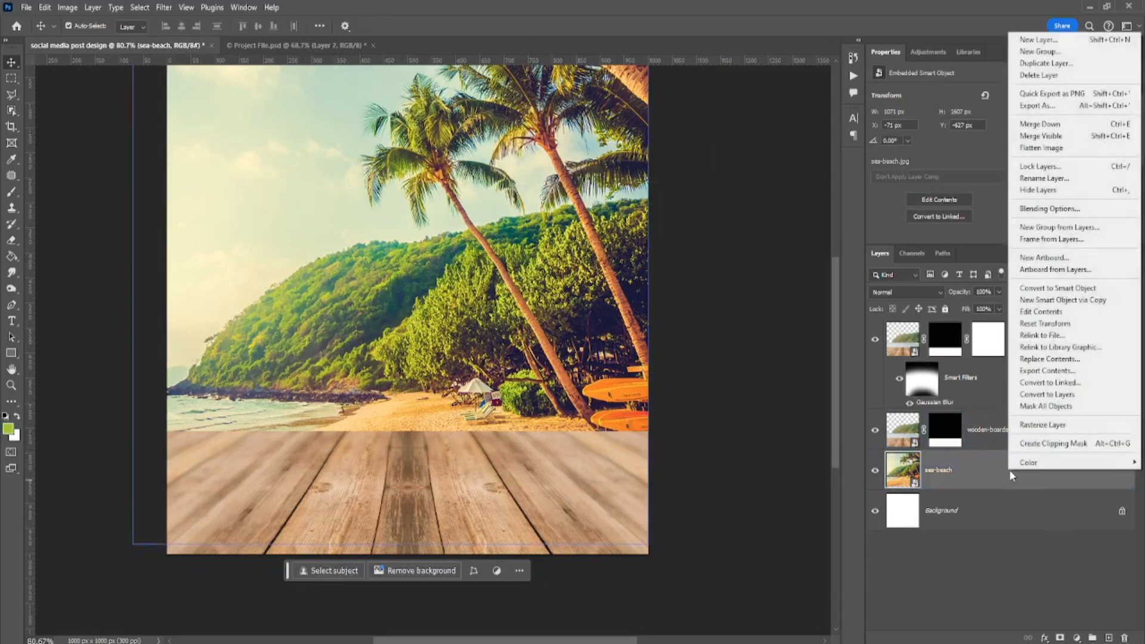
left_click(1044, 63)
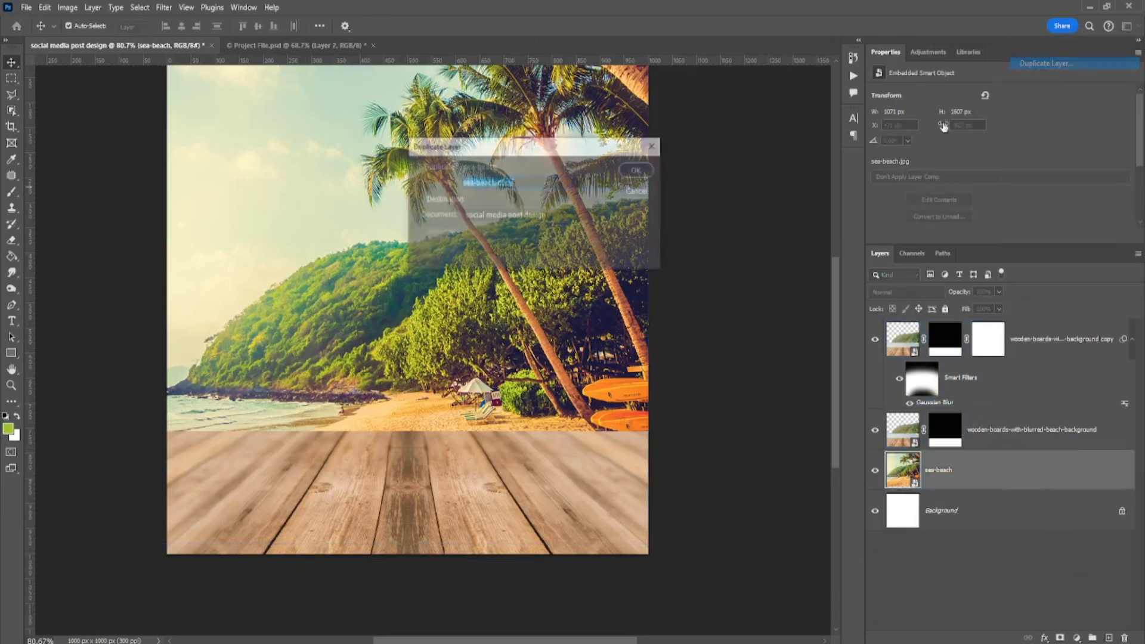
left_click(646, 159)
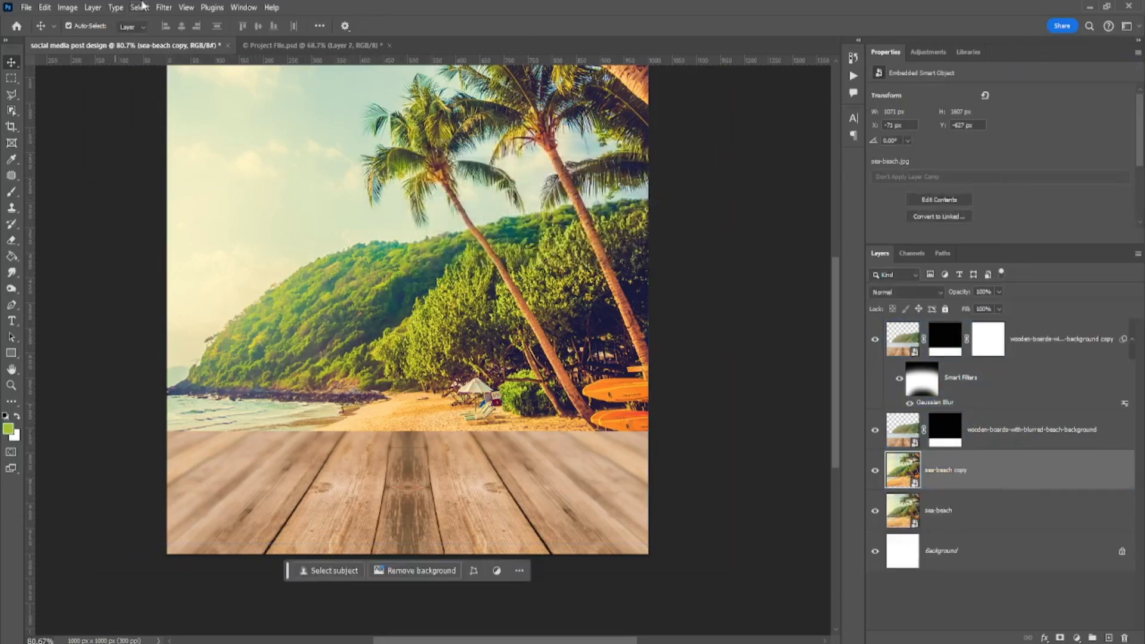
- Apply a Gaussian Blur smart filter with a 3.3 pixel radius to the sea-beach copy
left_click(163, 7)
mouse_move(283, 179)
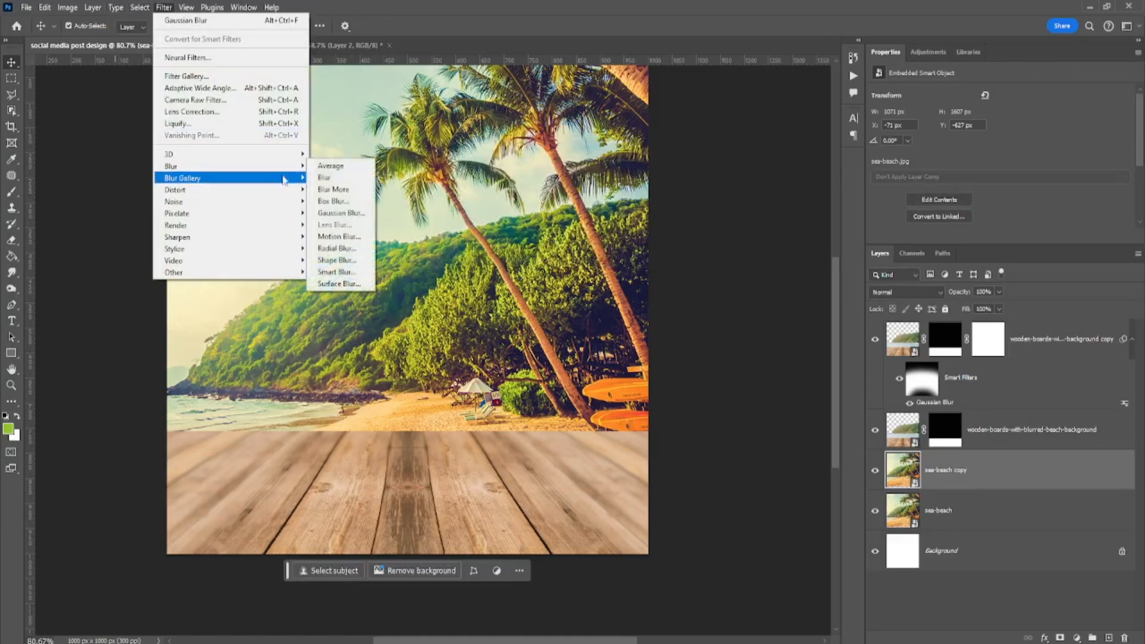
left_click(337, 213)
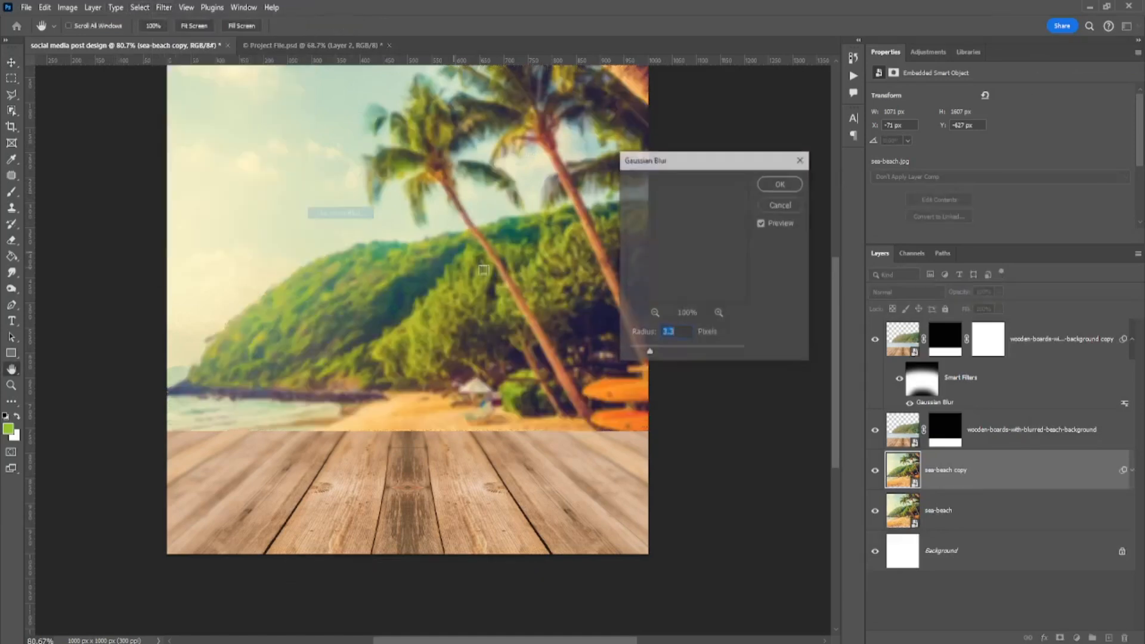
left_click(781, 184)
scroll(633, 427, "up", 1)
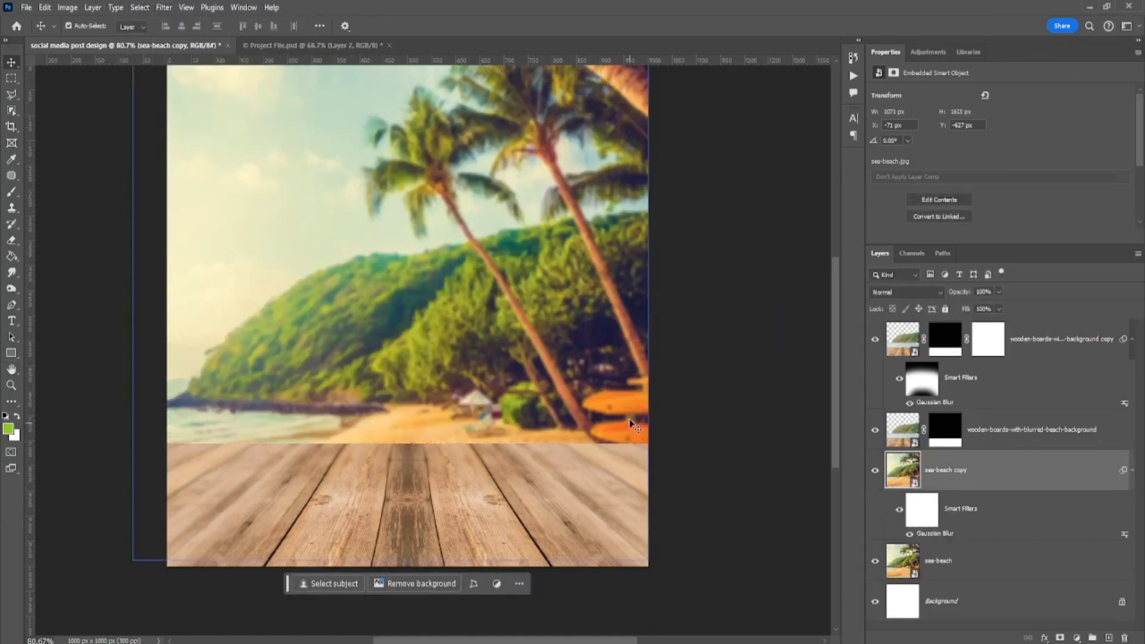
- Add a layer mask to the sea-beach copy and fill it with black
left_click(1059, 637)
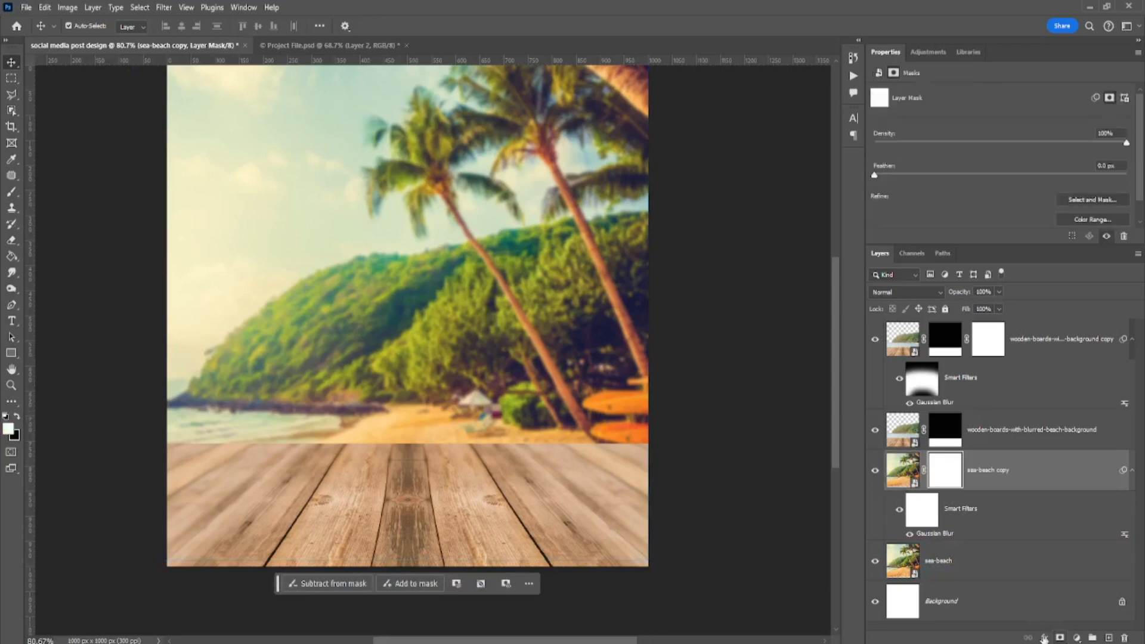
left_click(17, 260)
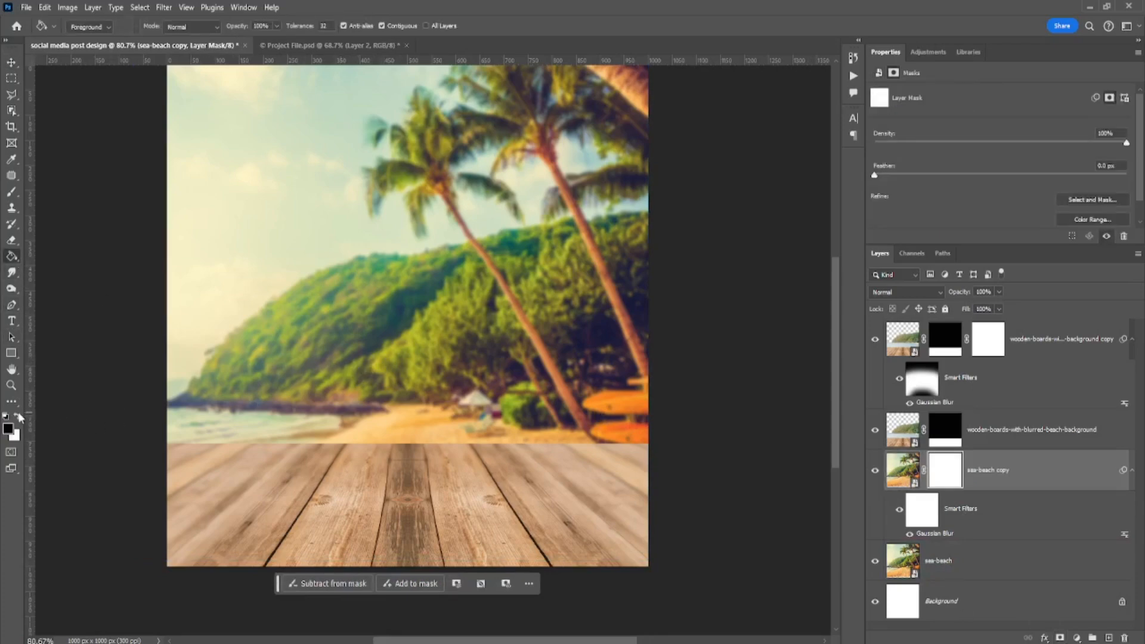
left_click(328, 401)
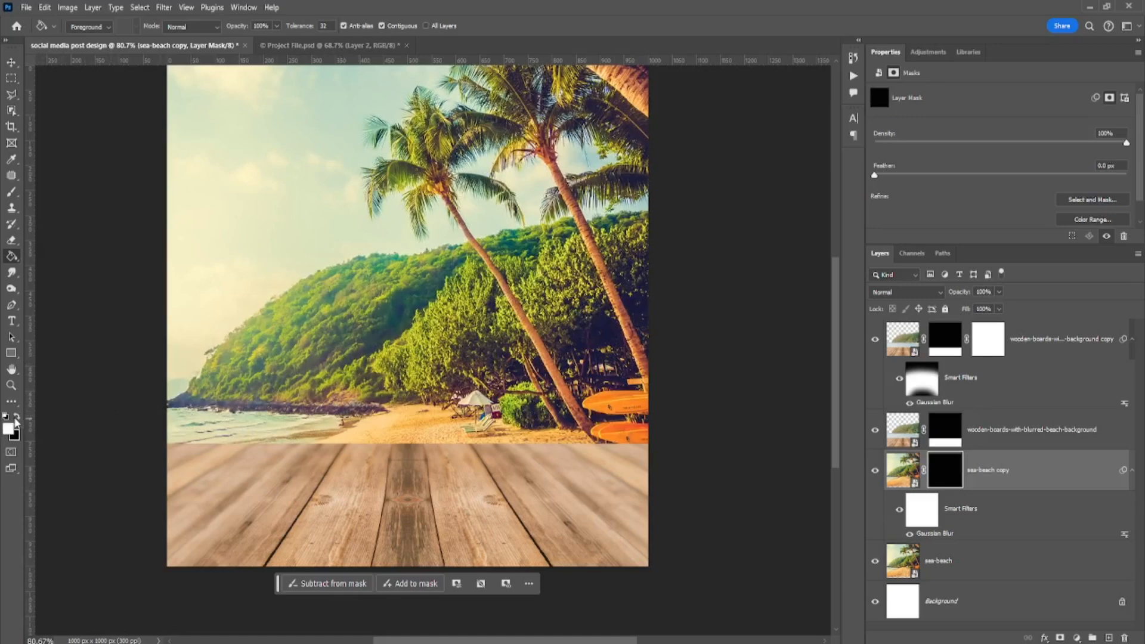
- Paint white on the sea-beach copy's layer mask with a soft 600 px brush to blur the shoreline, hill and lower trees
left_click(11, 195)
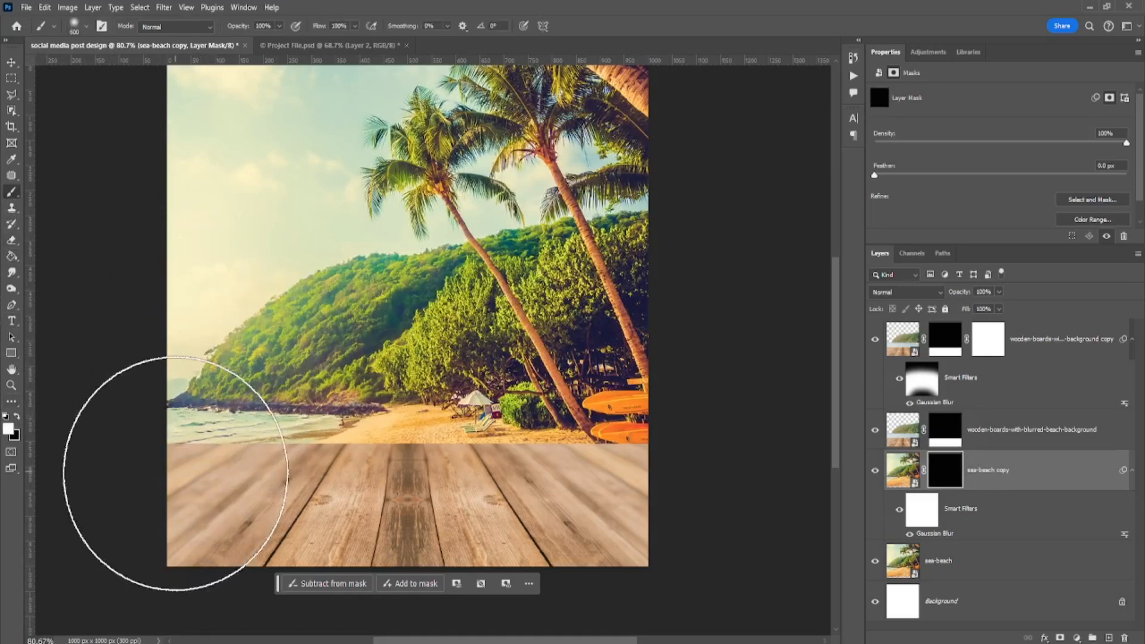
mouse_move(179, 486)
left_mouse_down()
mouse_move(203, 426)
mouse_move(542, 387)
mouse_move(486, 403)
mouse_move(501, 393)
mouse_move(439, 369)
mouse_move(330, 414)
mouse_move(29, 418)
left_mouse_up()
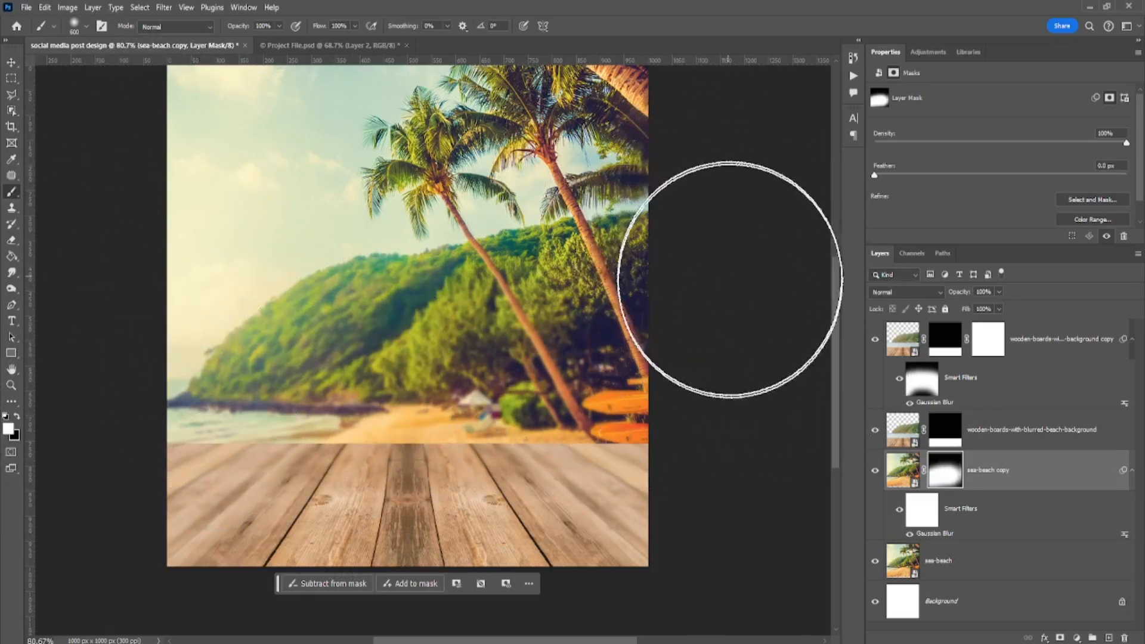
scroll(728, 319, "down", 1)
key("ctrl+0")
scroll(879, 520, "down", 1)
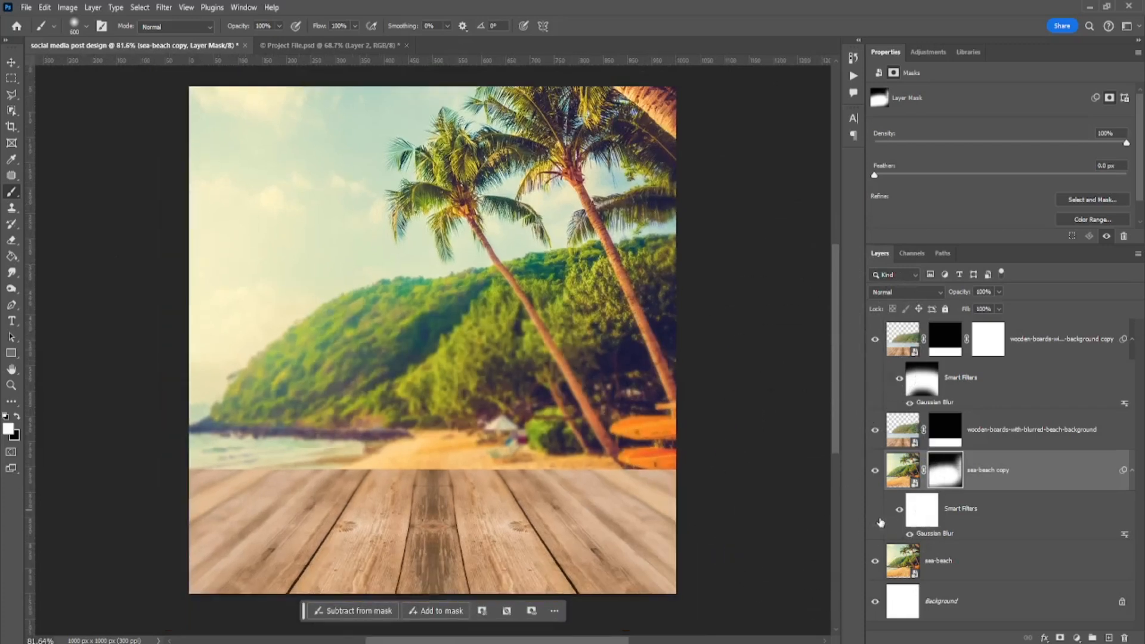
- Delete the white Background layer
left_click(977, 566)
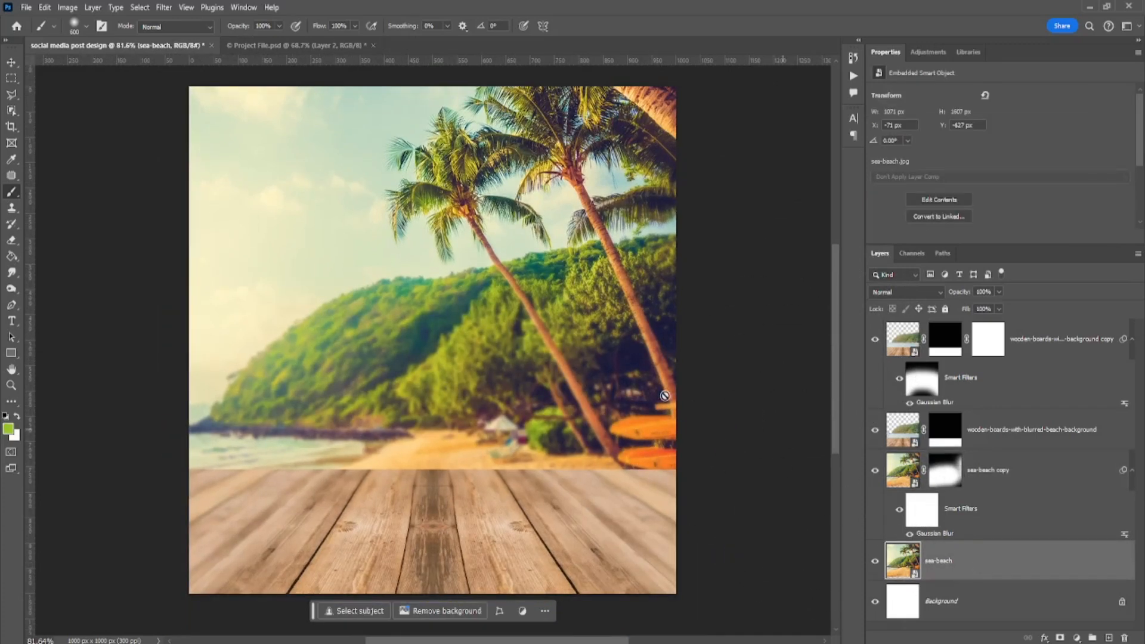
left_click(969, 603)
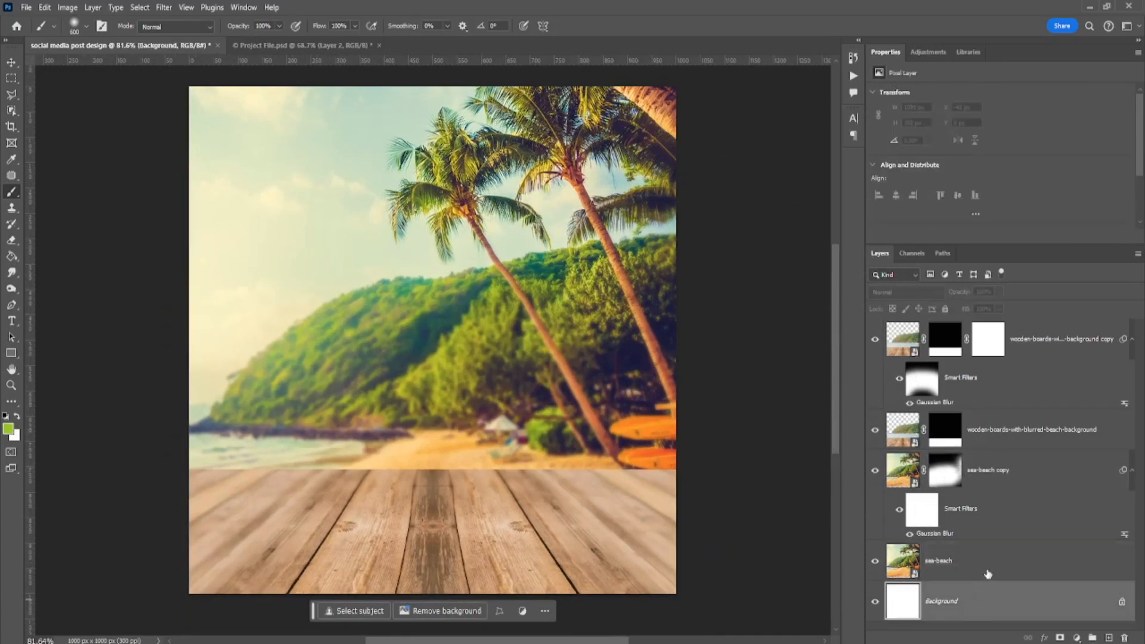
key("Delete")
- Combine the sea-beach and sea-beach copy layers into a single smart object
left_click(1000, 483, "shift")
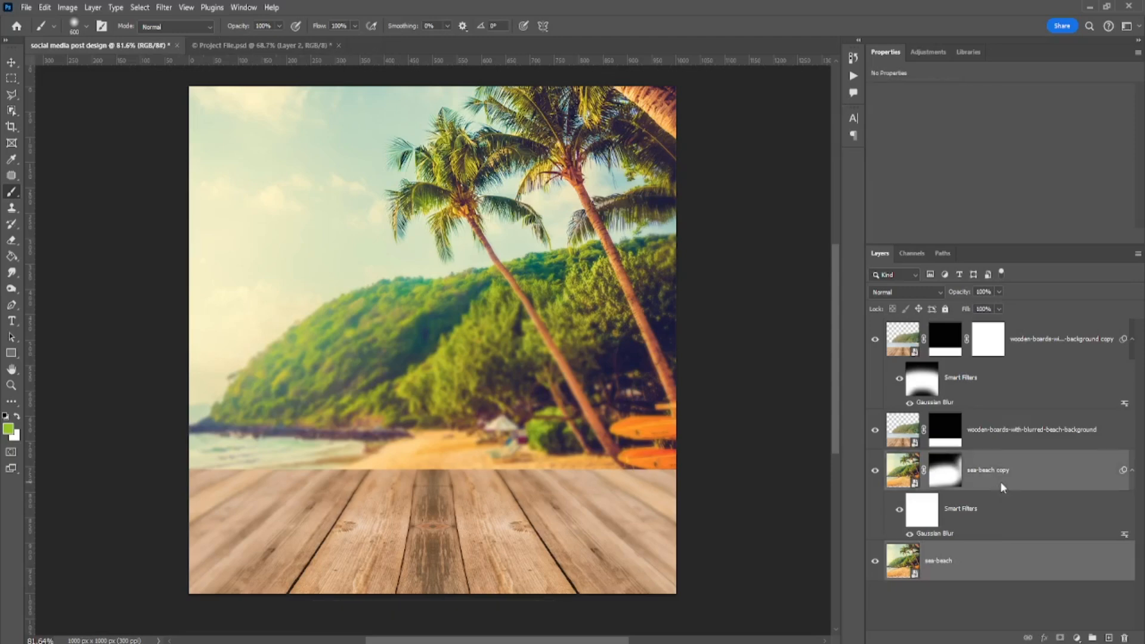
right_click(999, 481)
left_click(1034, 402)
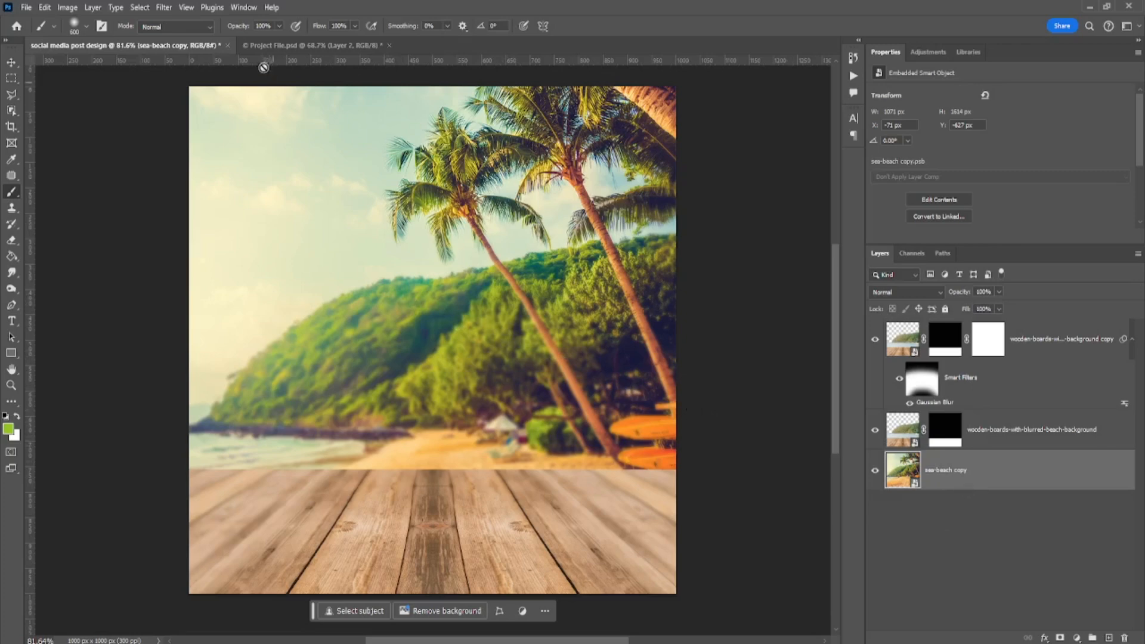
- Apply an Add Noise smart filter to the combined beach layer with 4.7% amount and Uniform distribution
left_click(162, 8)
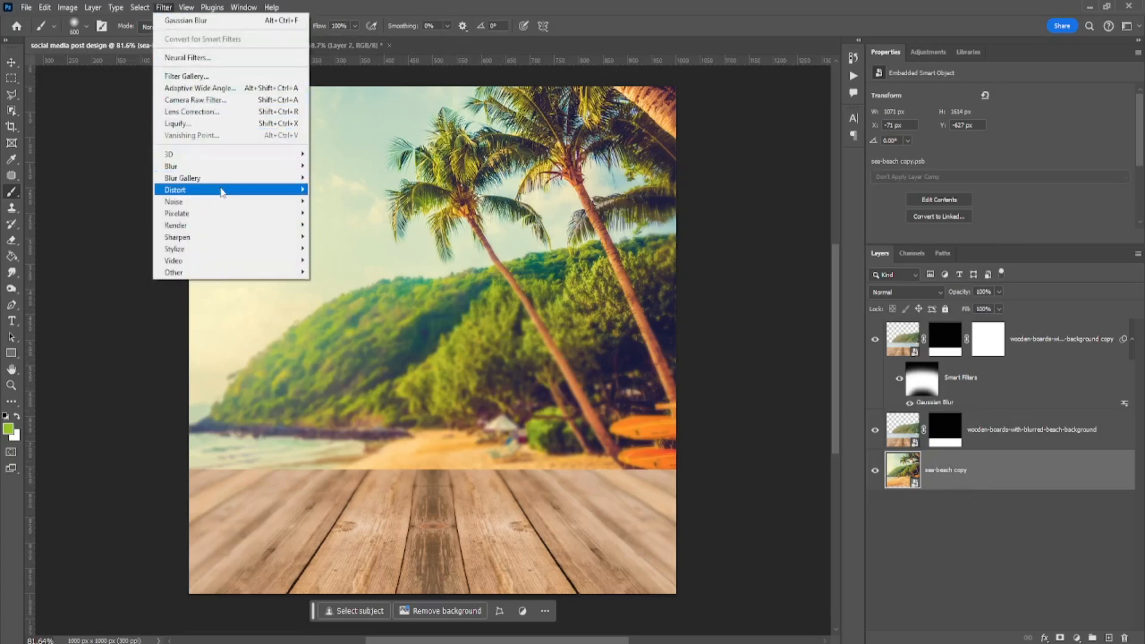
mouse_move(272, 203)
left_click(332, 202)
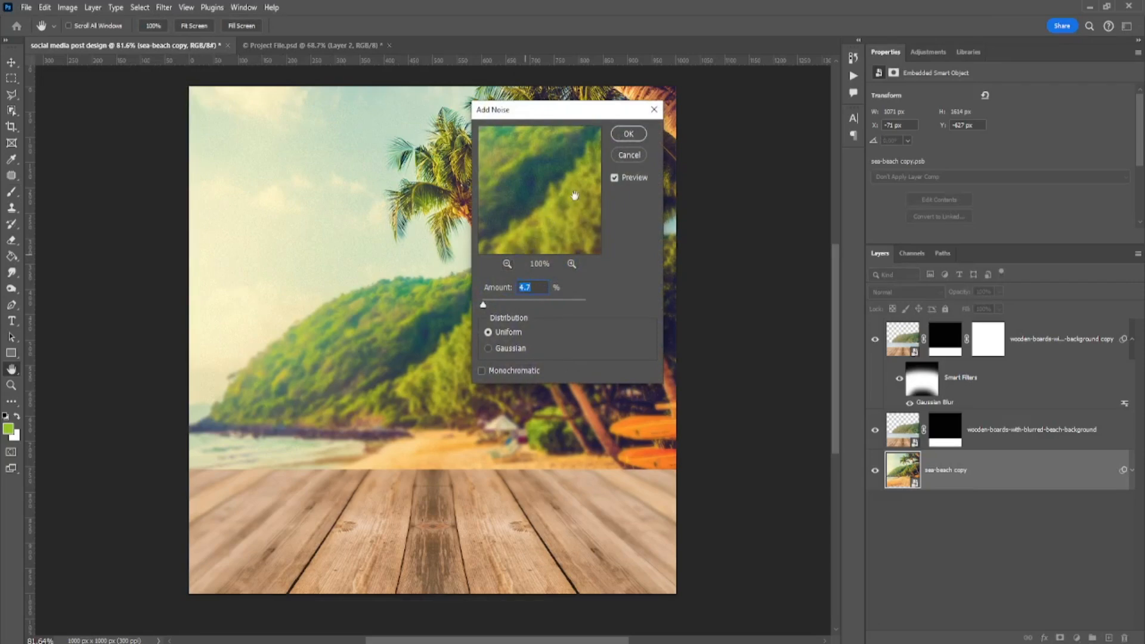
left_click(626, 134)
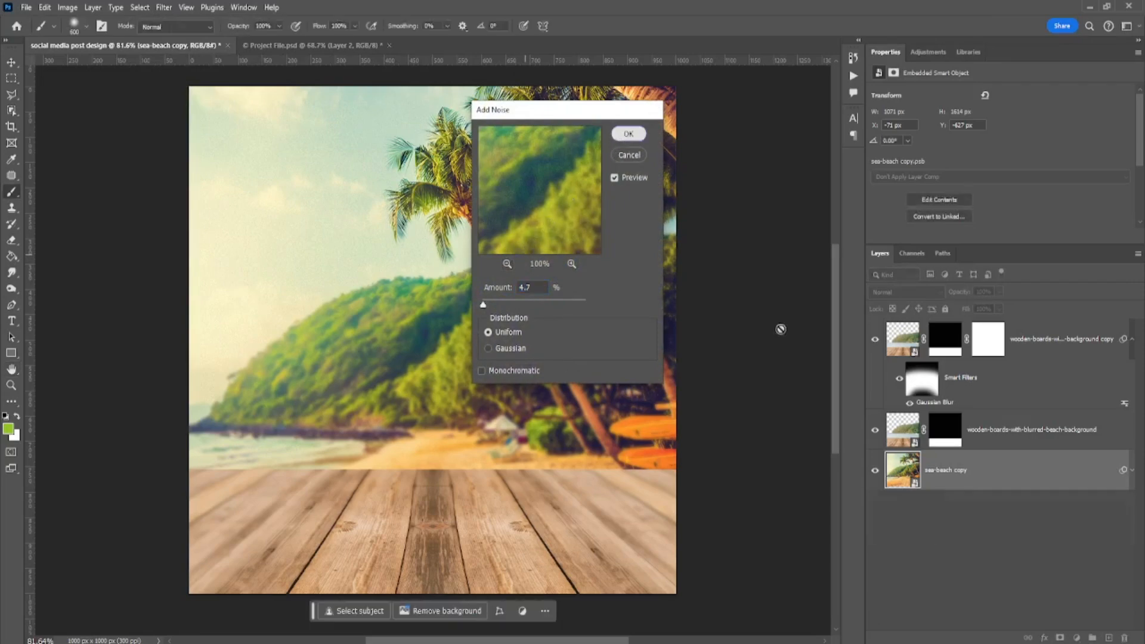
- Place the Pngtree modern kitchen food boxed cheese pizza image from Downloads as an embedded object above all layers
left_click(989, 580)
left_click(25, 9)
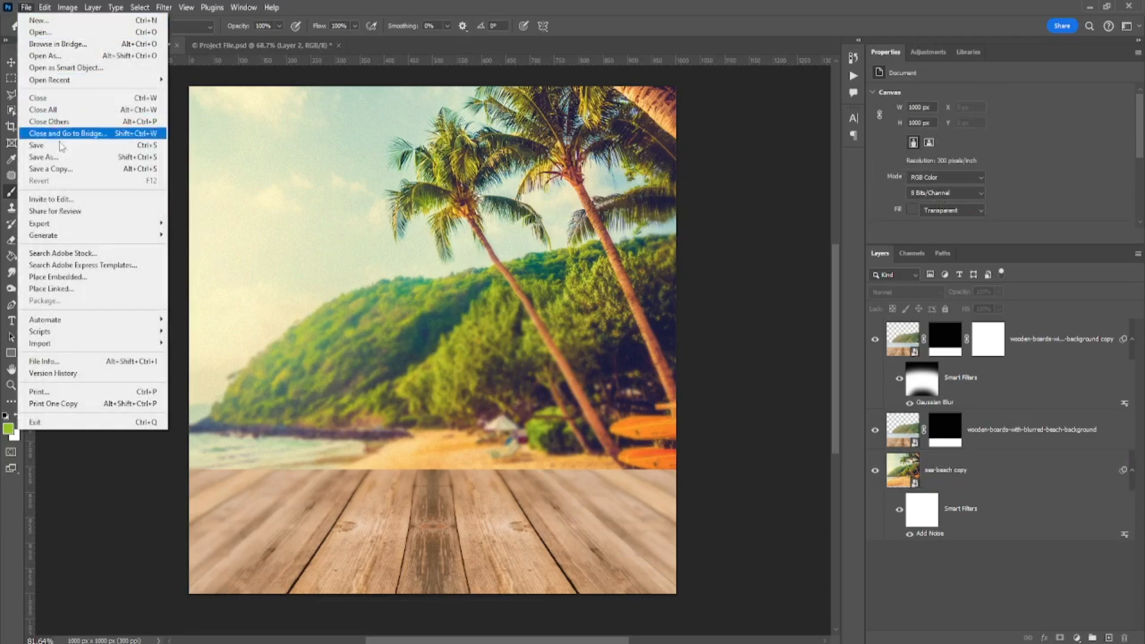
left_click(78, 281)
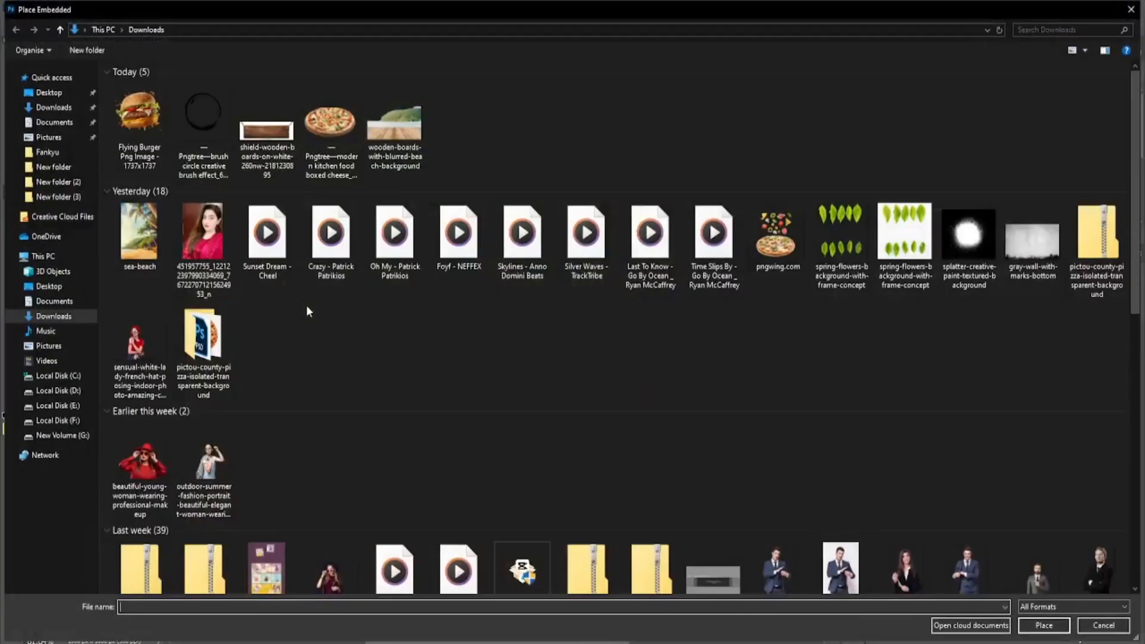
double_click(325, 121)
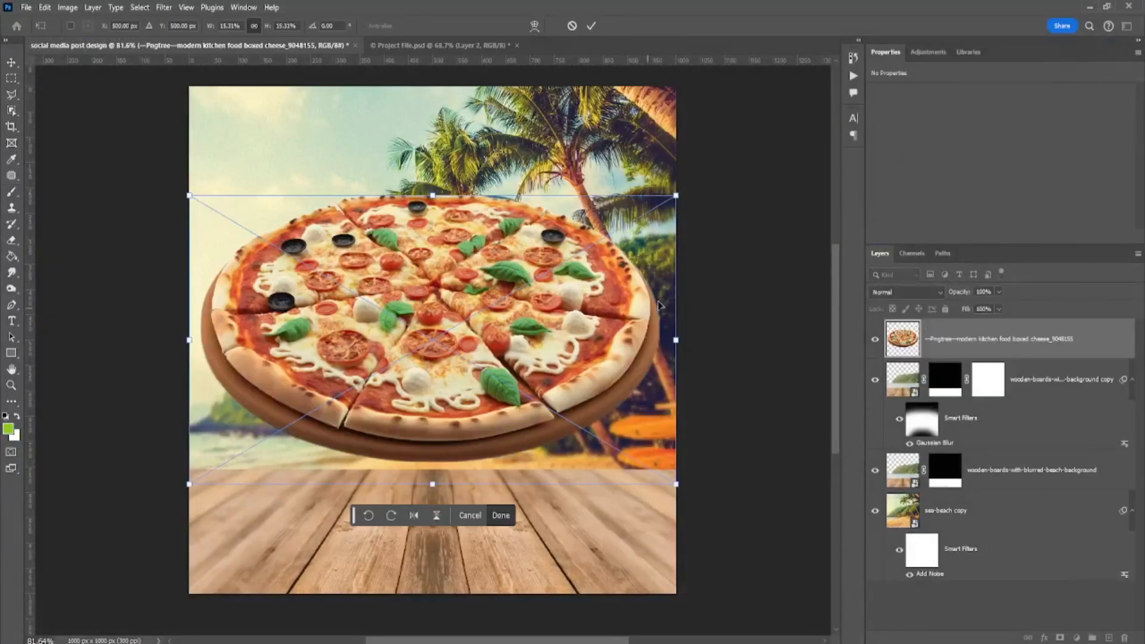
- Rotate the pizza -8.17°, scale it down to about 756 px wide and position it over the front of the wooden boards
left_click_drag(677, 338, 685, 303)
left_click_drag(447, 313, 447, 398)
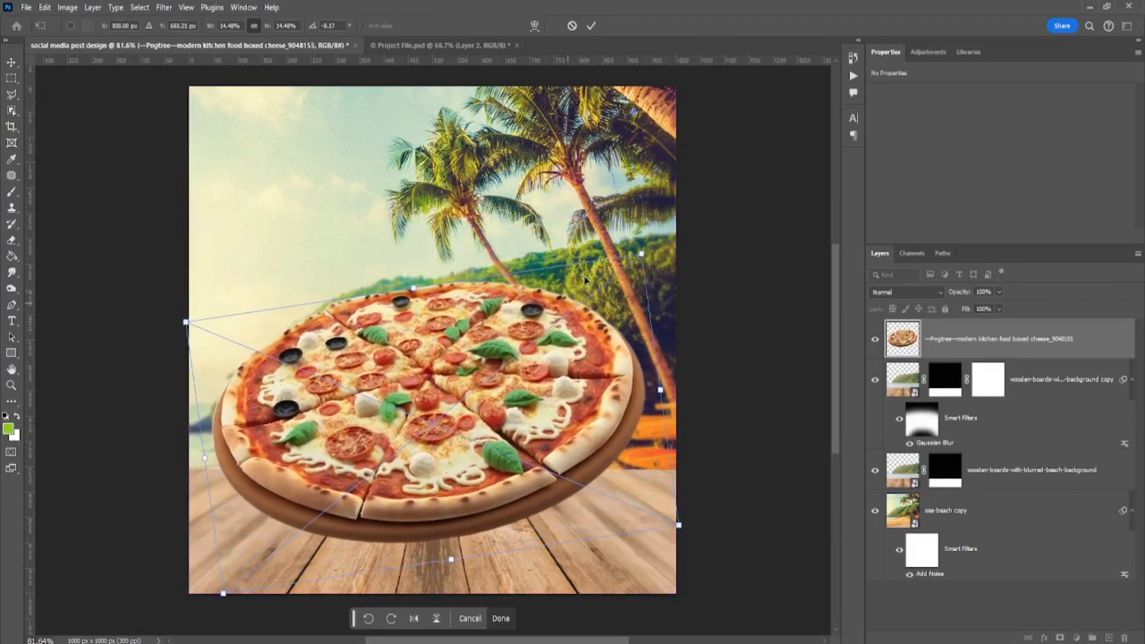
left_click_drag(640, 254, 605, 281)
left_click_drag(514, 345, 516, 358)
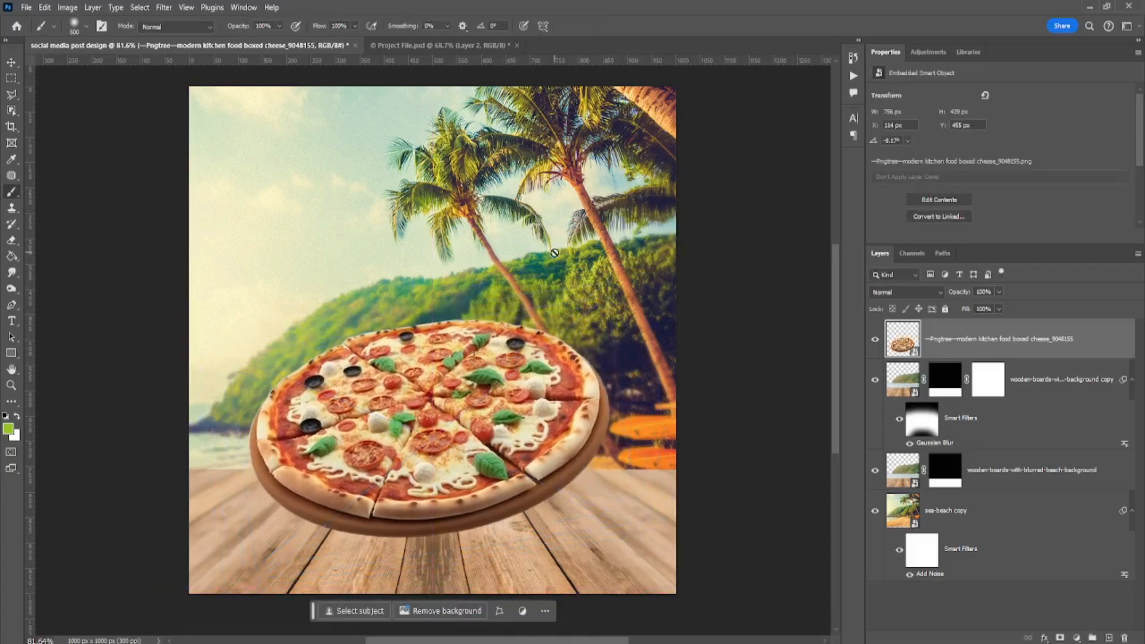
- Duplicate the pizza layer within the same document, keeping the suggested copy name
right_click(989, 351)
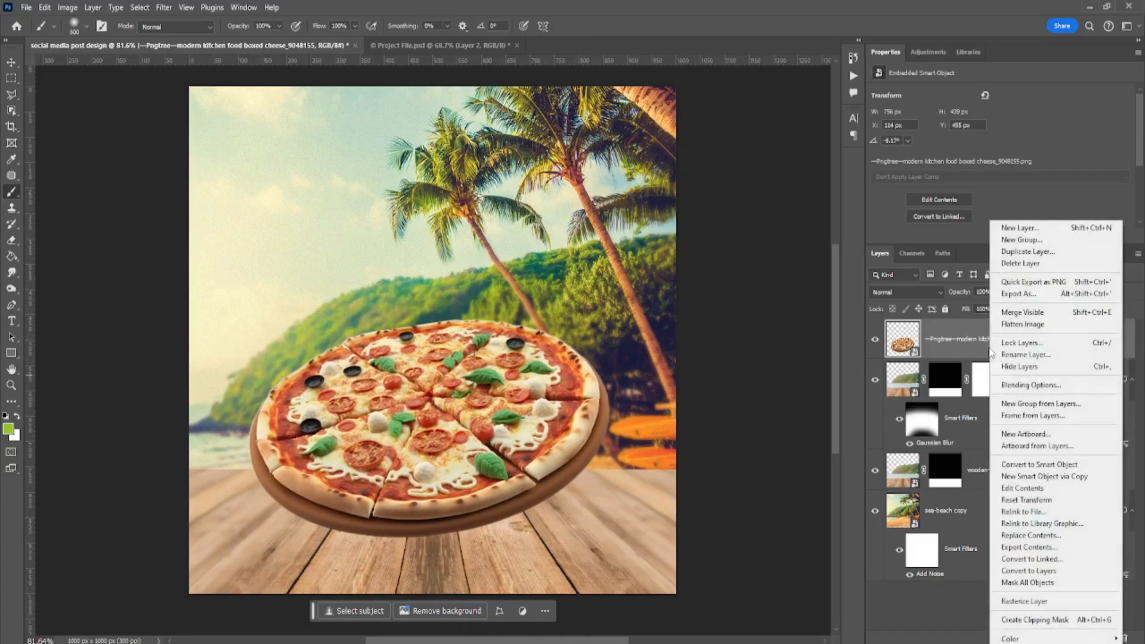
left_click(1026, 251)
left_click(638, 171)
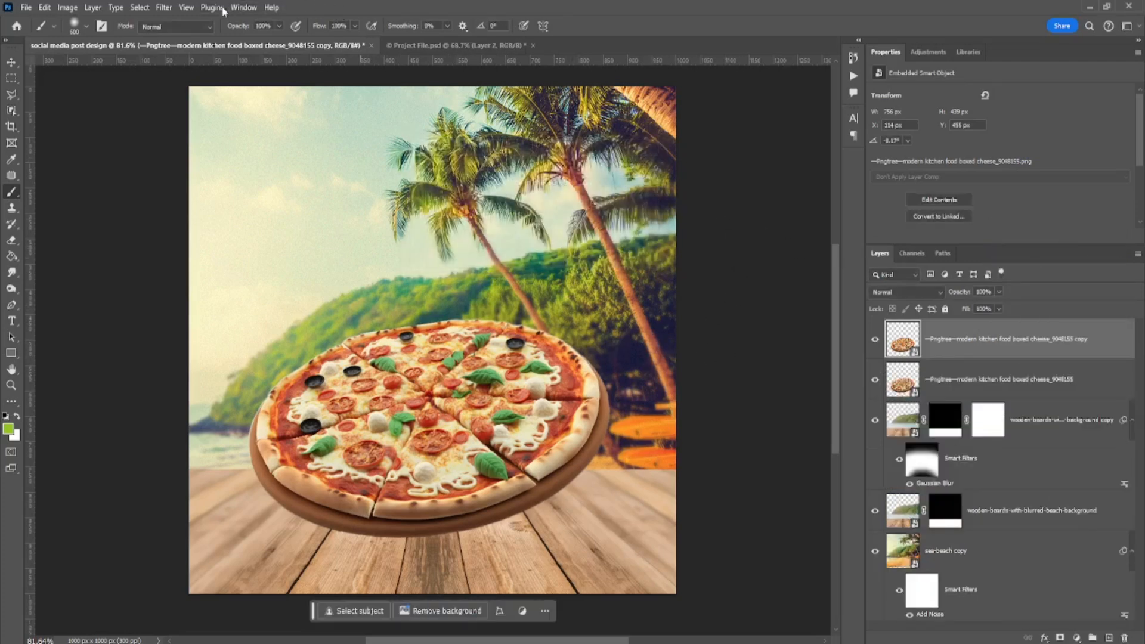
- Apply a Levels adjustment to the pizza copy with input black level 36 and midtones 1.56
left_click(62, 9)
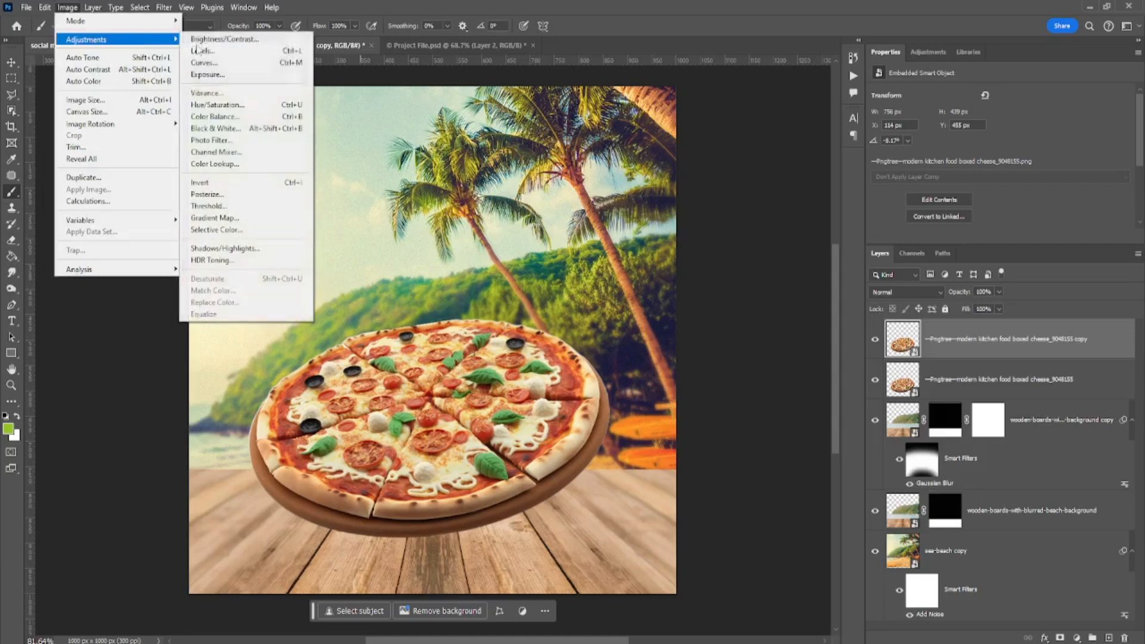
mouse_move(93, 40)
left_click(214, 53)
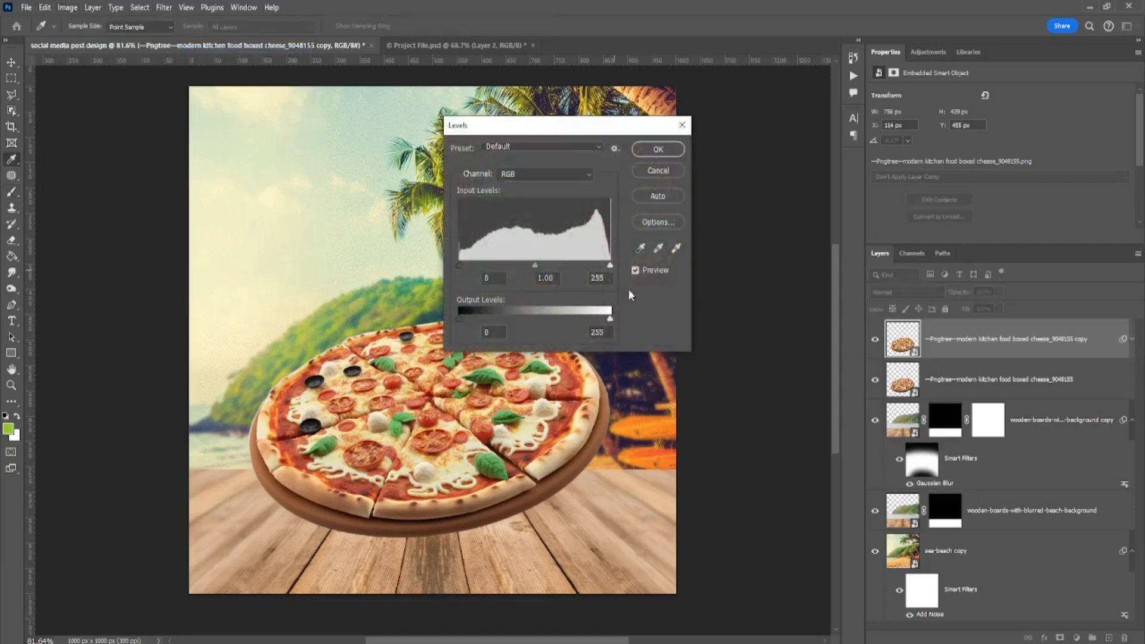
left_click_drag(534, 266, 480, 263)
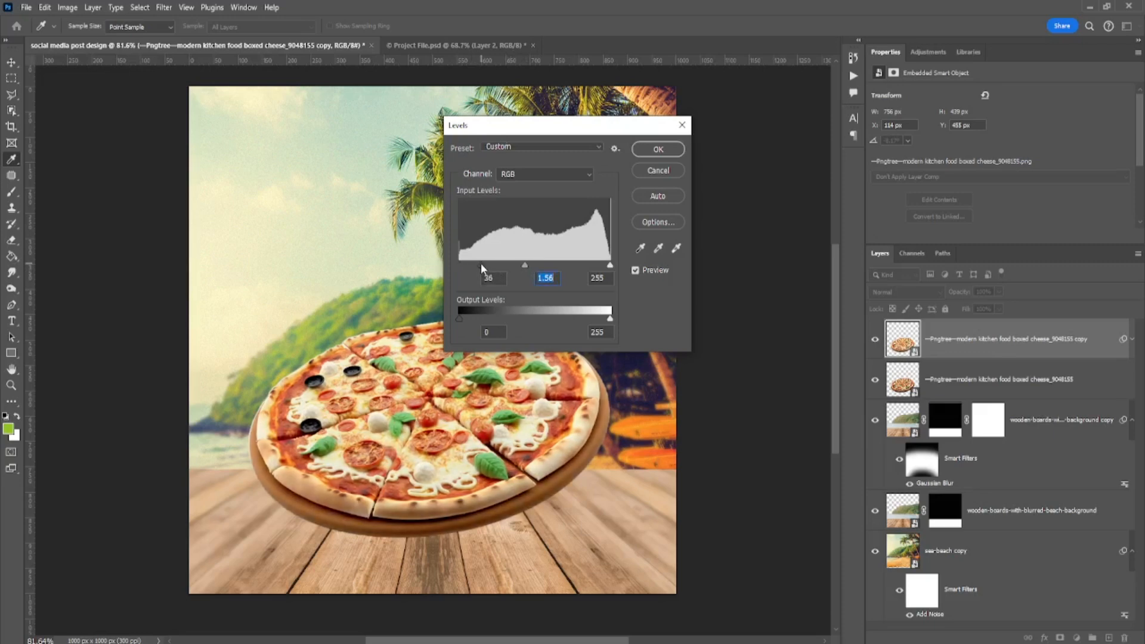
left_click(658, 149)
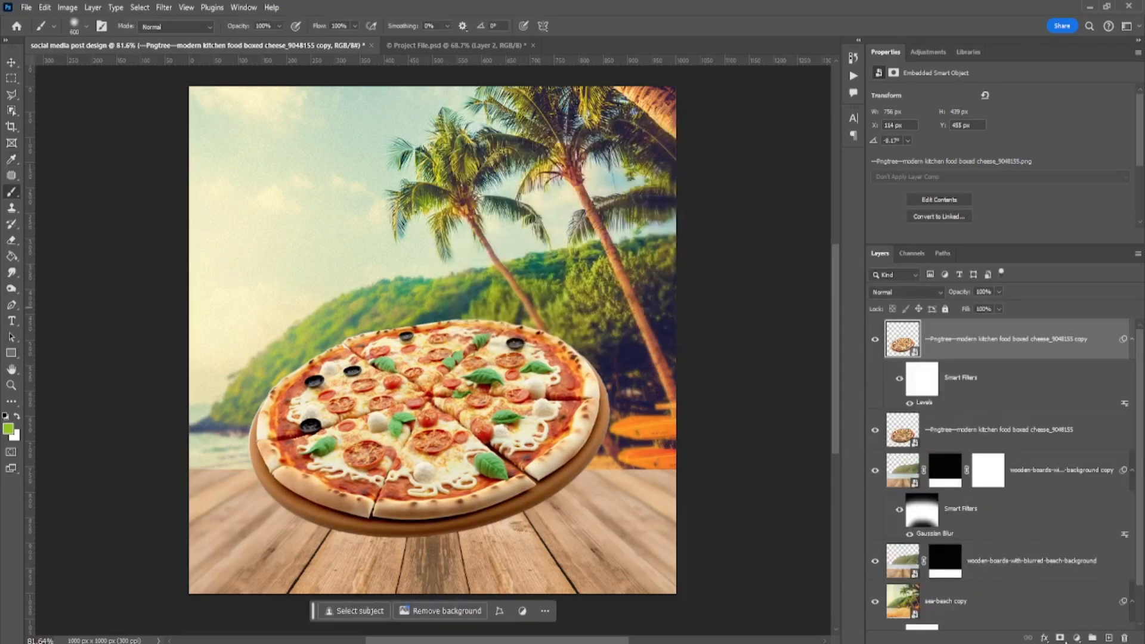
- Add a layer mask to the pizza copy and fill it with black
left_click(1060, 637)
left_click(12, 258)
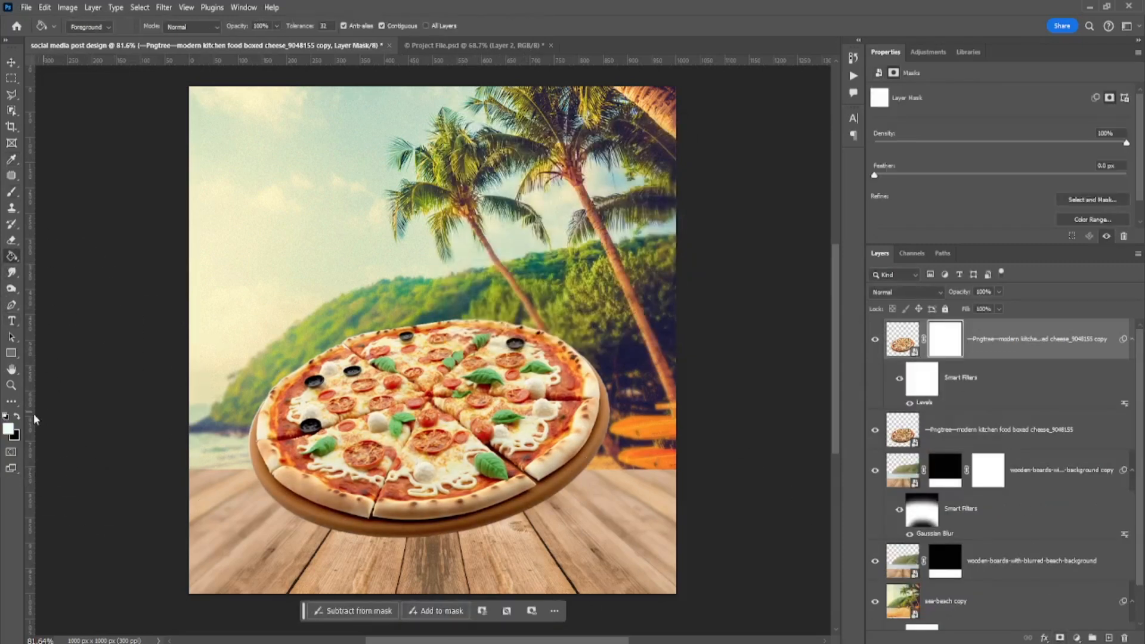
left_click(349, 388)
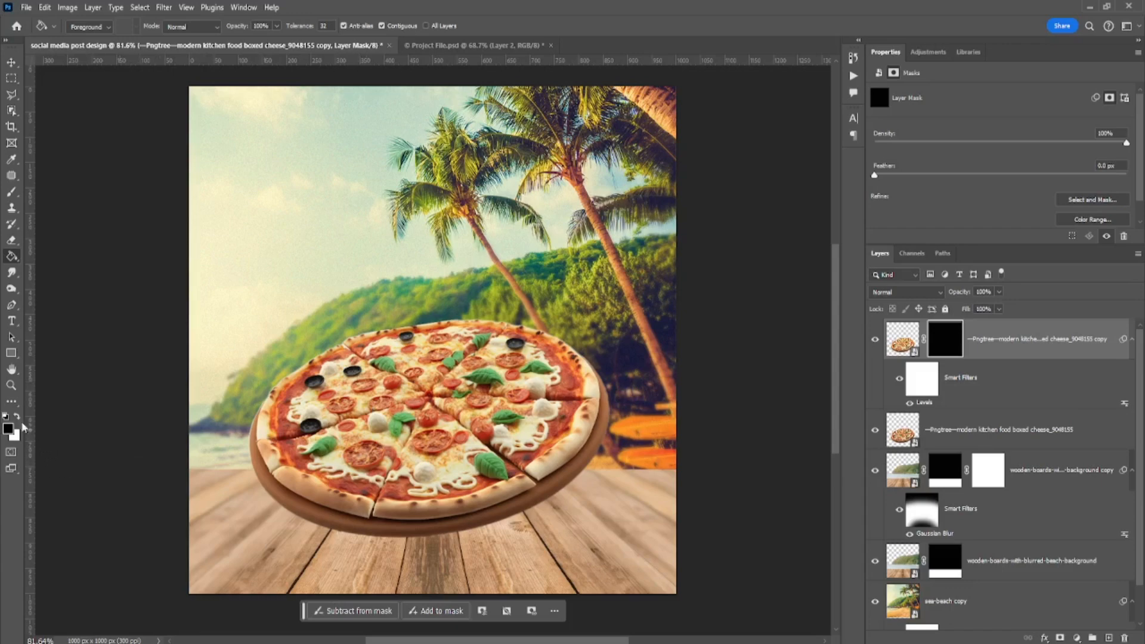
- Paint white with a smaller soft brush on the pizza copy's mask to reveal the Levels adjustment across the toppings
left_click(11, 199)
scroll(408, 343, "up", 2)
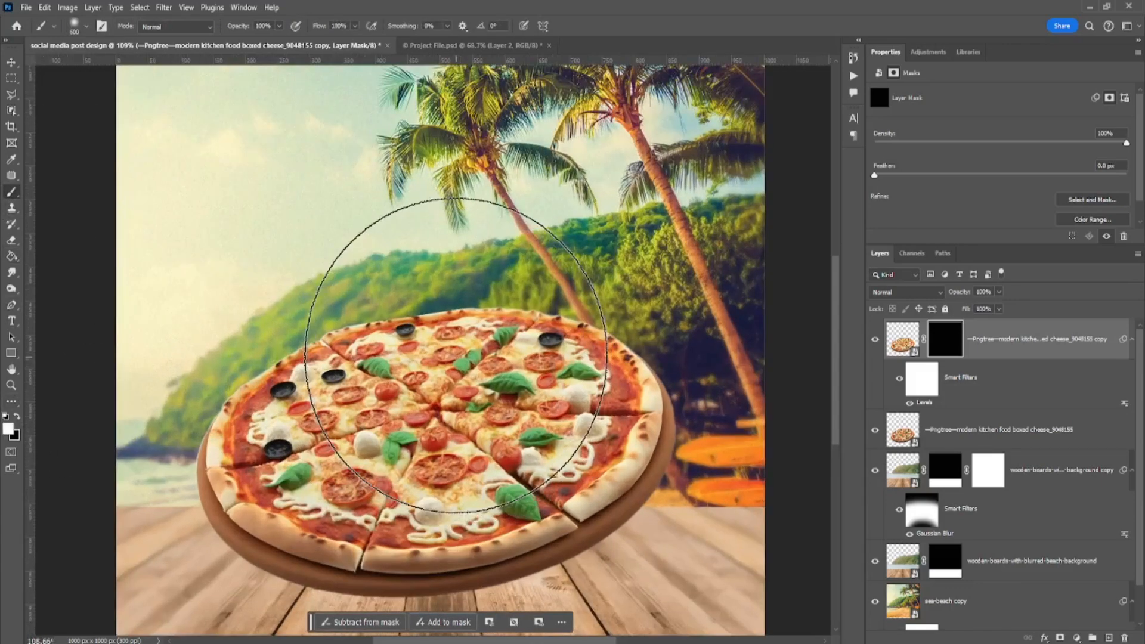
key("bracketleft")
key("bracketleft")
key("bracketleft")
key("bracketleft")
key("bracketleft")
key("bracketleft")
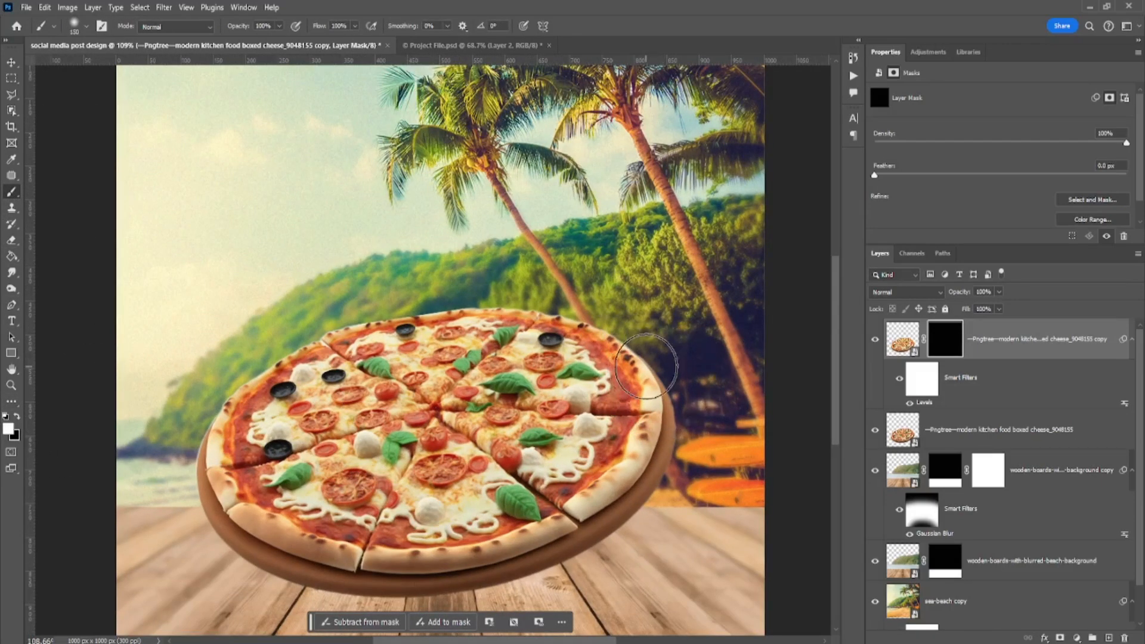
mouse_move(563, 356)
left_mouse_down()
mouse_move(449, 322)
mouse_move(281, 332)
left_mouse_up()
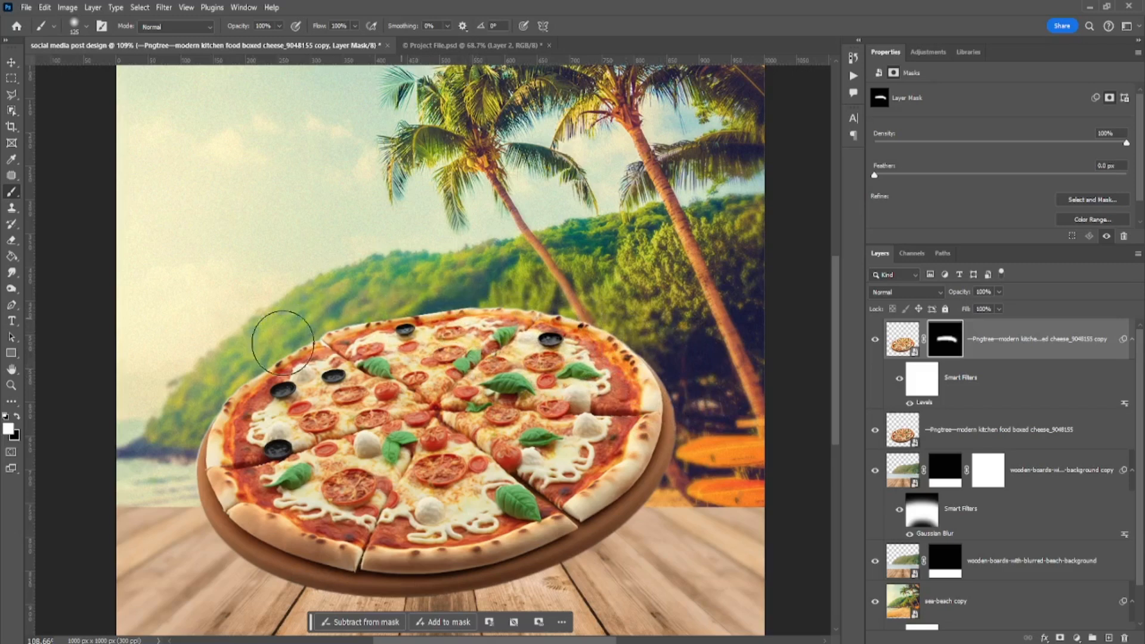
left_click_drag(657, 452, 658, 388)
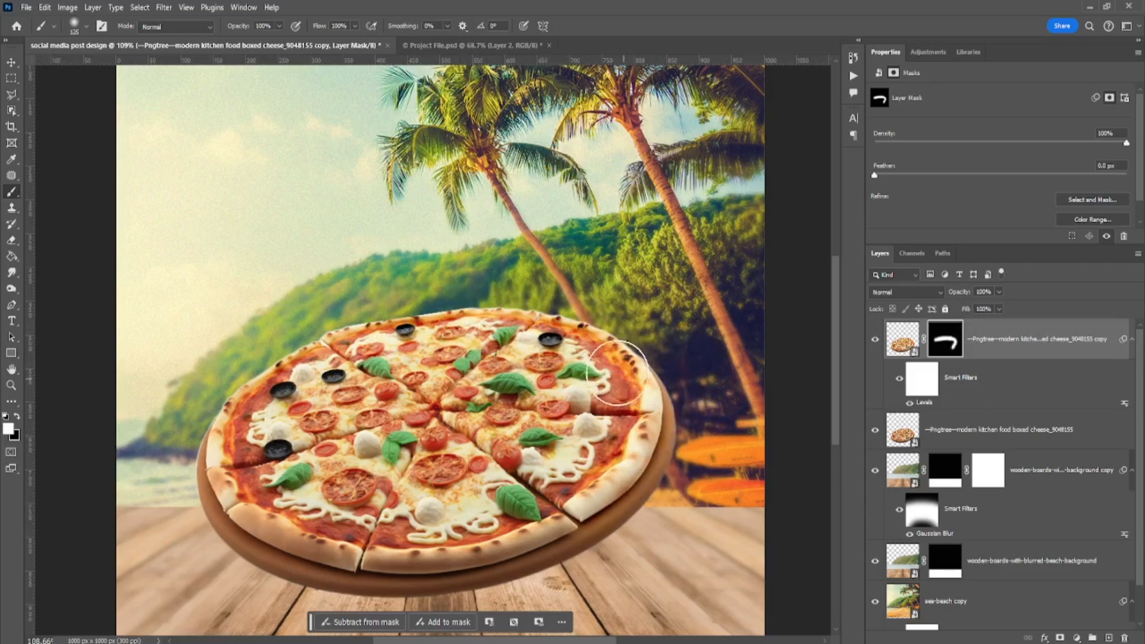
mouse_move(339, 382)
left_mouse_down()
mouse_move(411, 452)
mouse_move(232, 535)
mouse_move(263, 512)
left_mouse_up()
left_click_drag(553, 466, 520, 494)
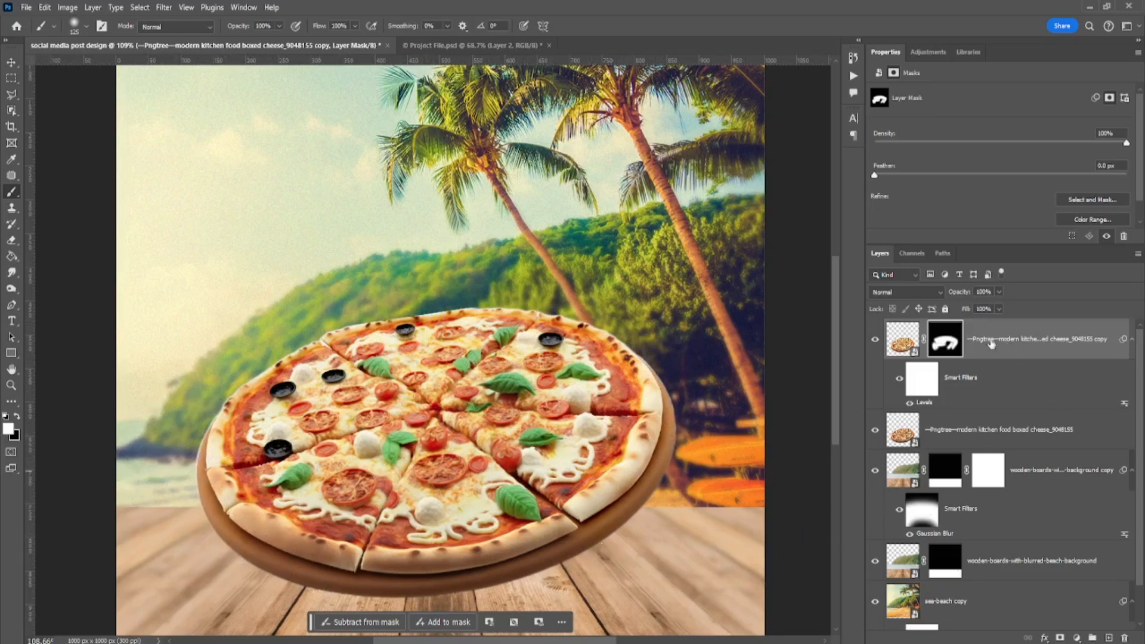
- Combine the pizza layer and its masked copy into a single smart object
left_click(1013, 422)
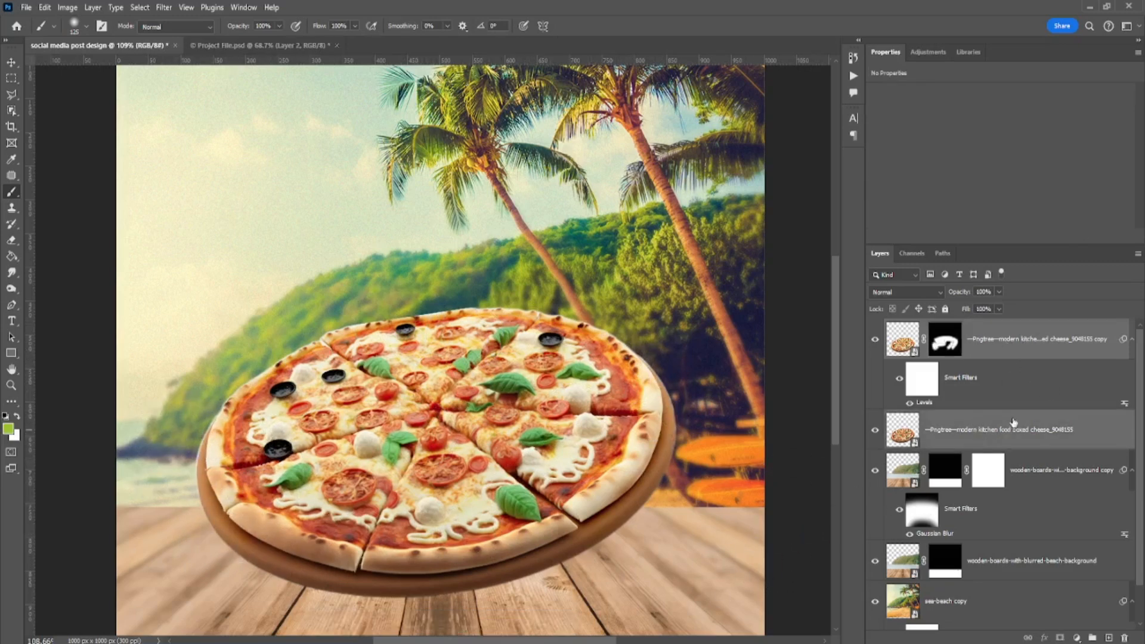
right_click(986, 438)
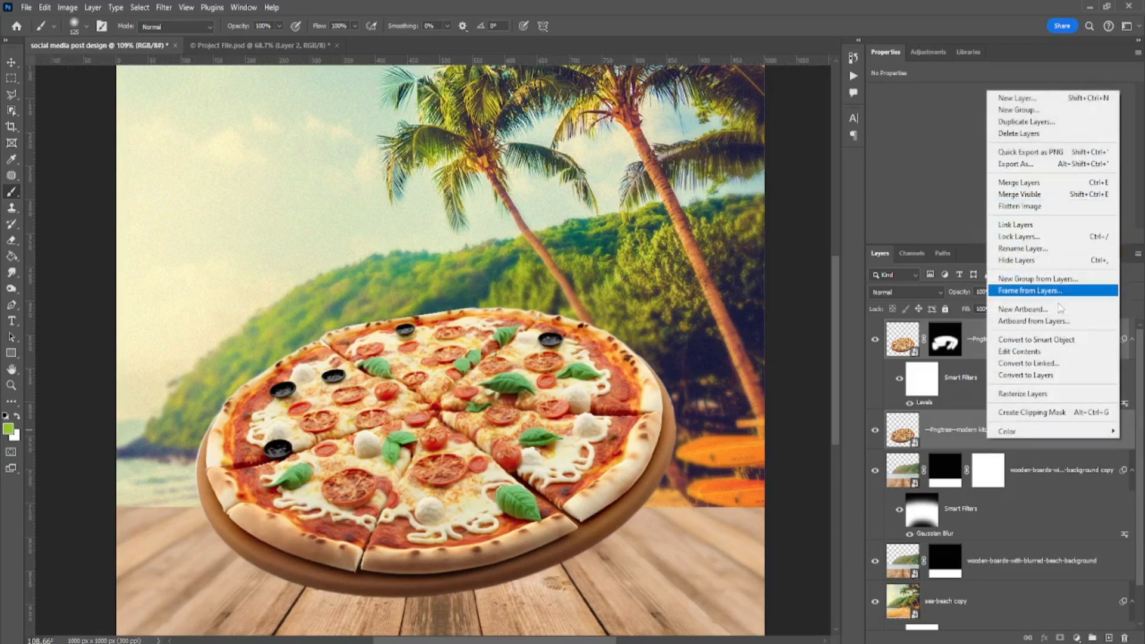
left_click(1034, 339)
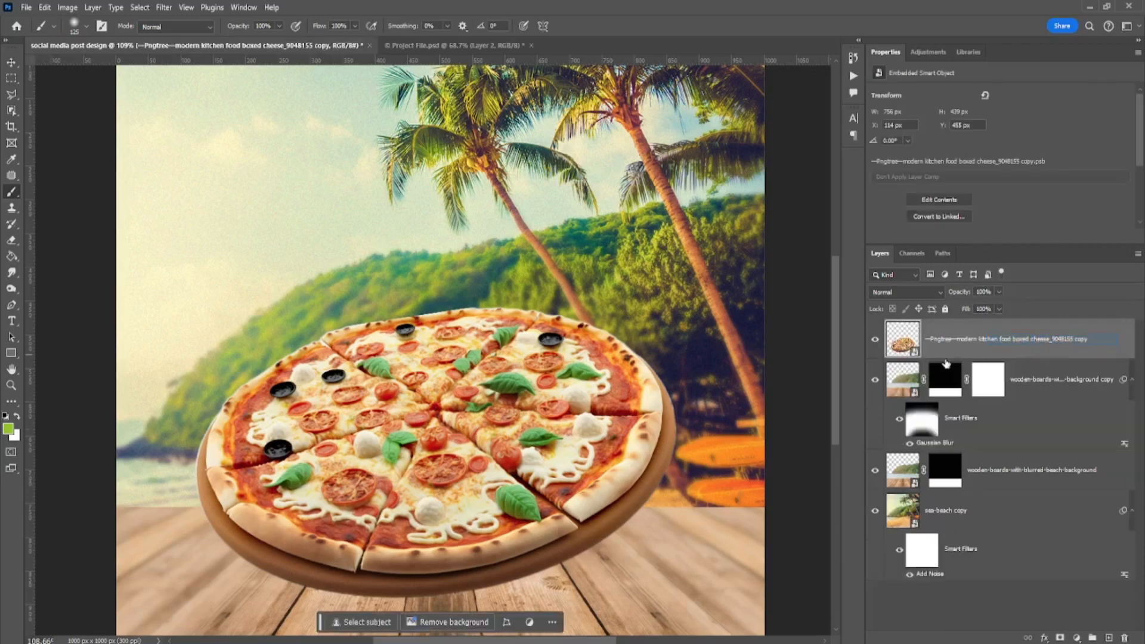
- Choose the Dodge tool and rasterize the combined pizza layer for direct tonal painting
right_click(10, 287)
left_click(48, 289)
scroll(590, 376, "up", 2)
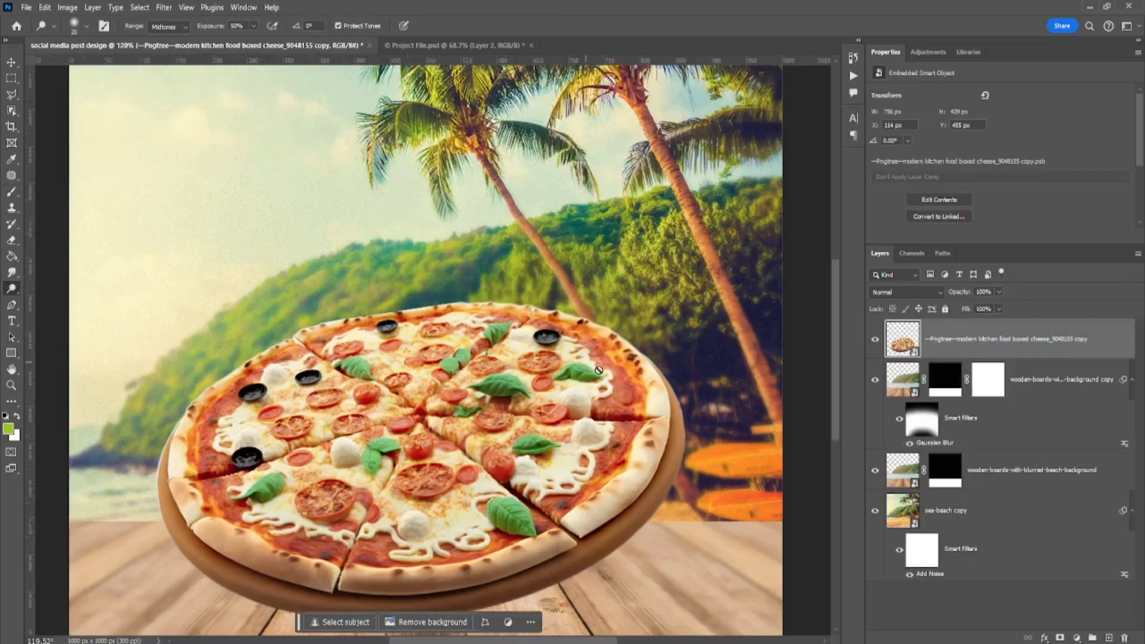
right_click(950, 340)
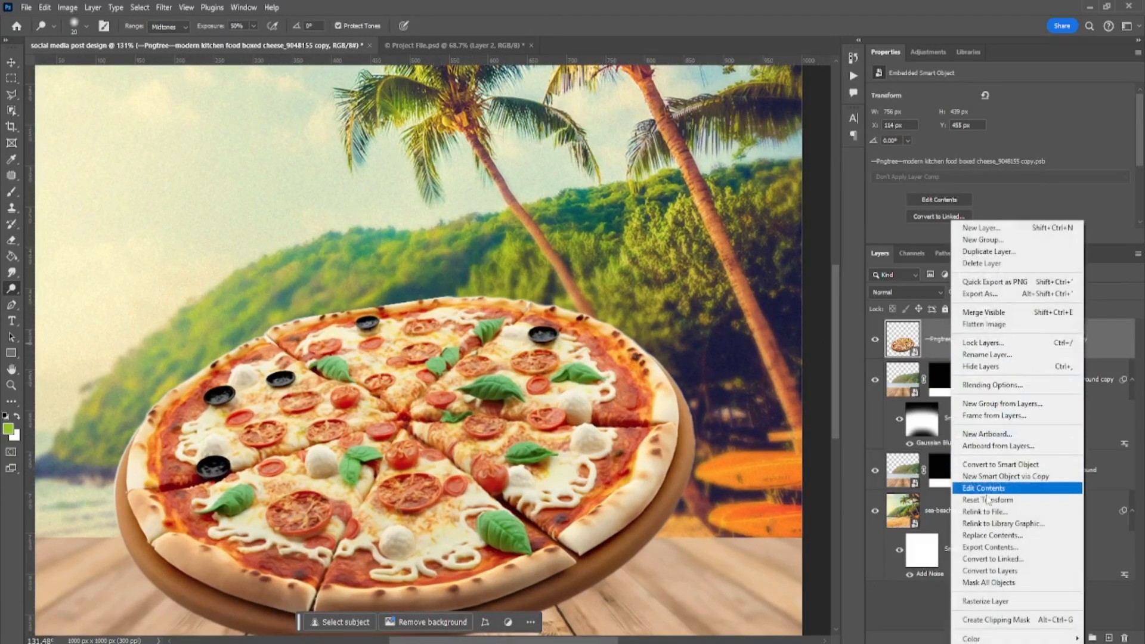
left_click(975, 599)
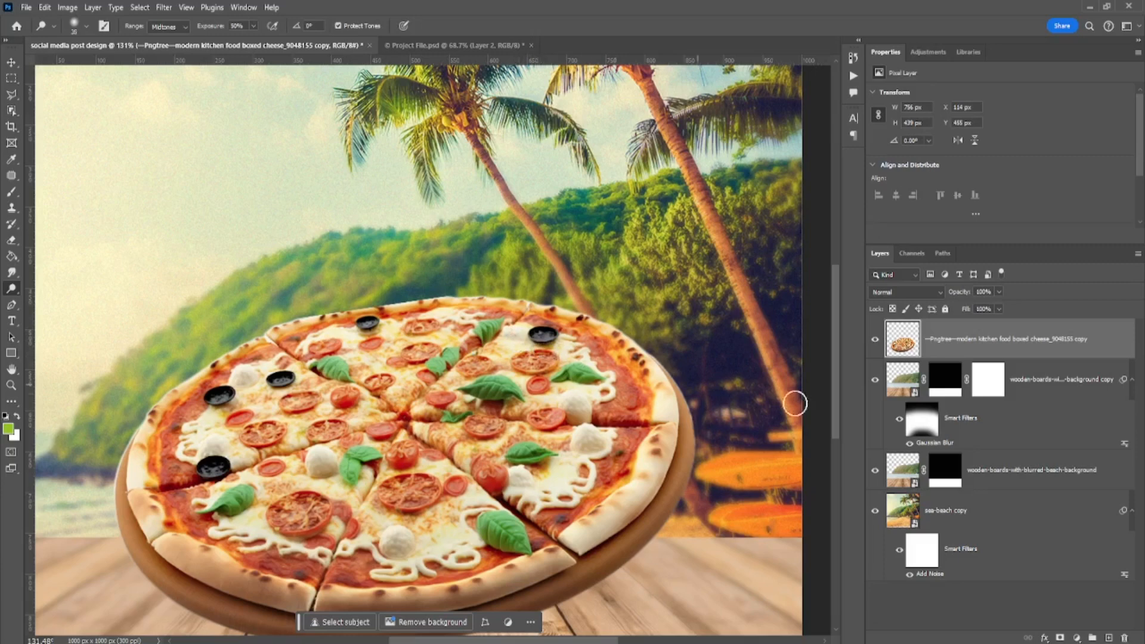
- Brighten the pizza's crust with the Dodge tool, using the Midtones range at 50% exposure
right_click(992, 350)
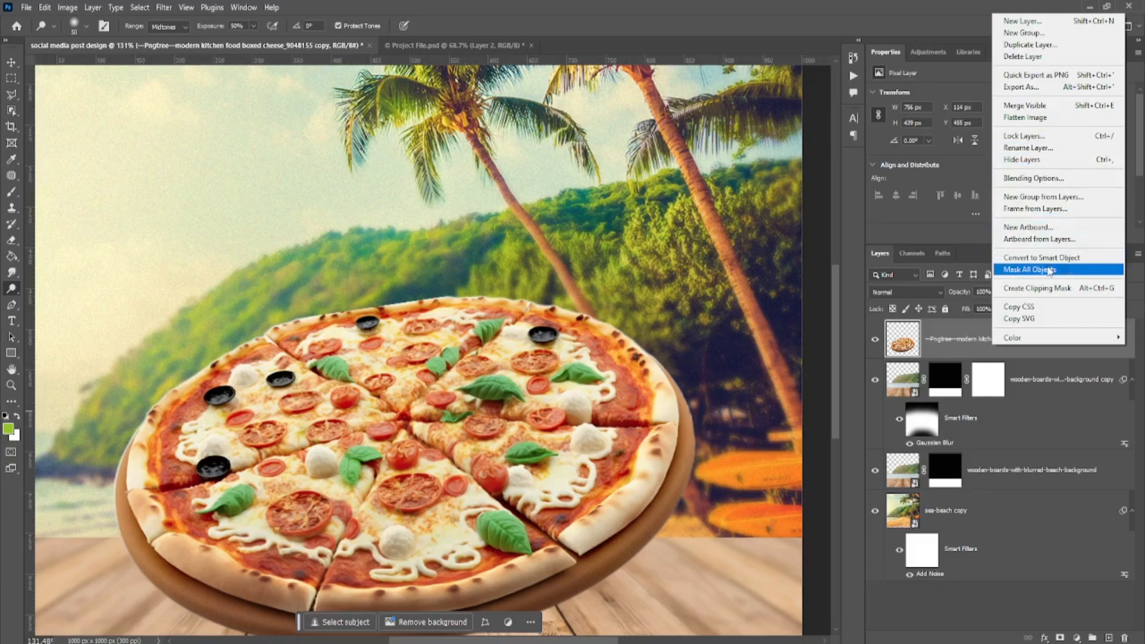
left_click(773, 6)
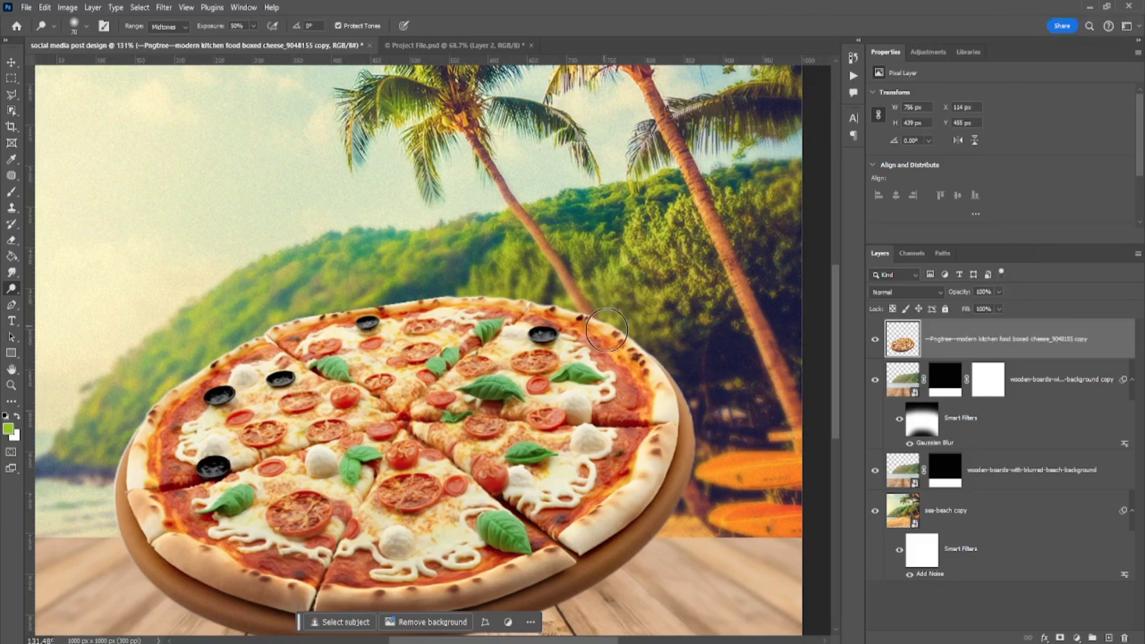
scroll(606, 330, "up", 1)
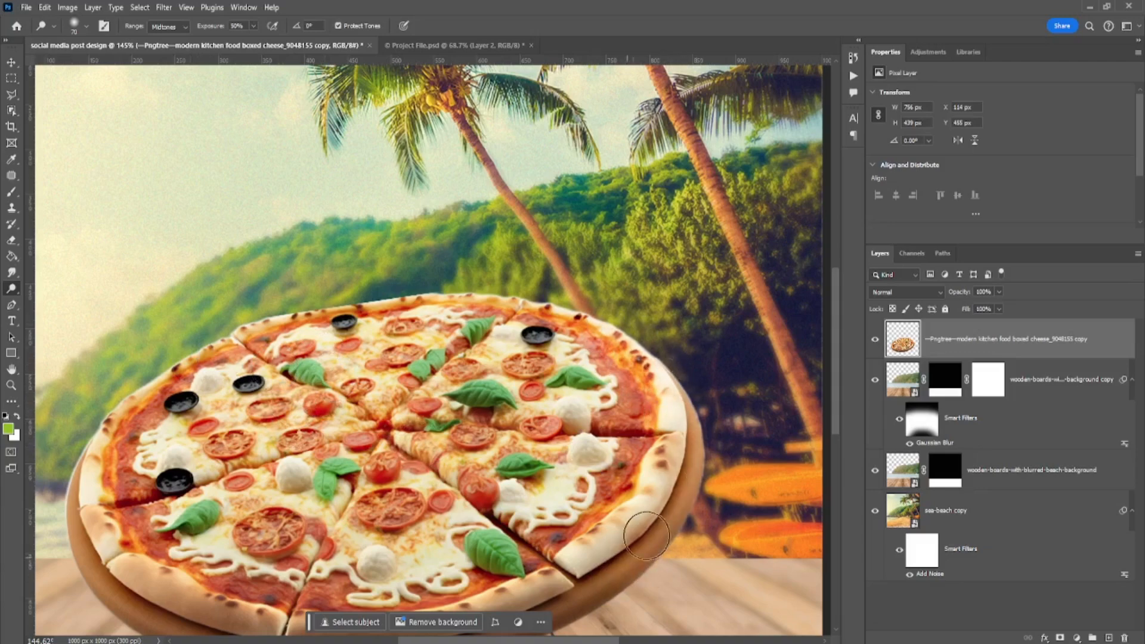
scroll(557, 537, "down", 4)
left_click_drag(485, 478, 517, 359)
scroll(516, 359, "up", 3)
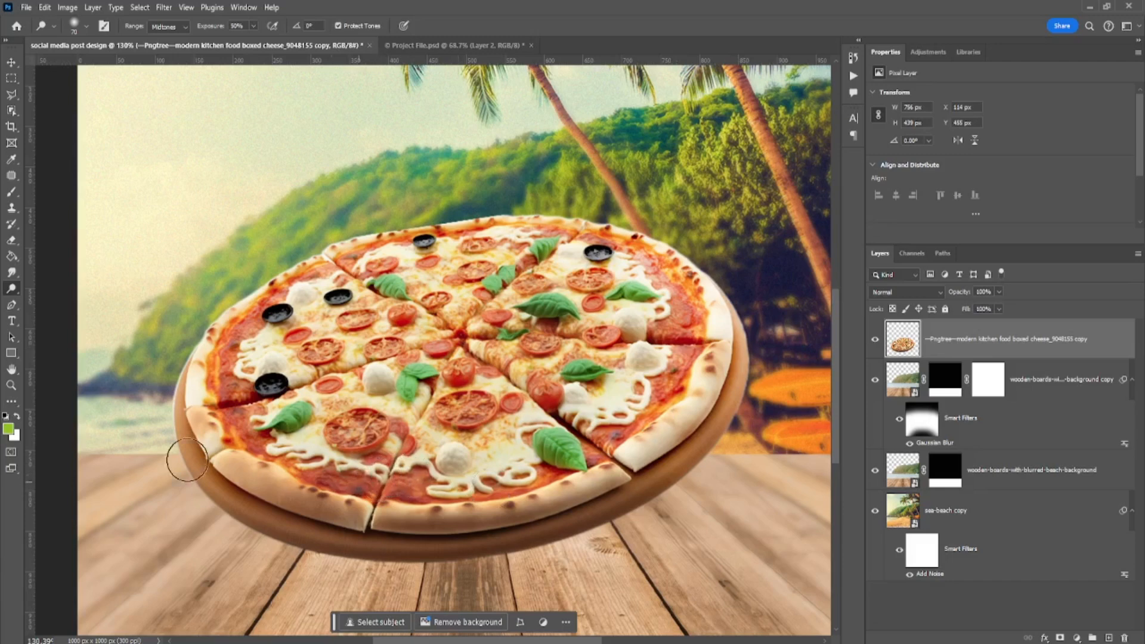
- Darken the underside rim of the wooden pizza base with the Burn tool, using Midtones at 50% exposure
right_click(15, 295)
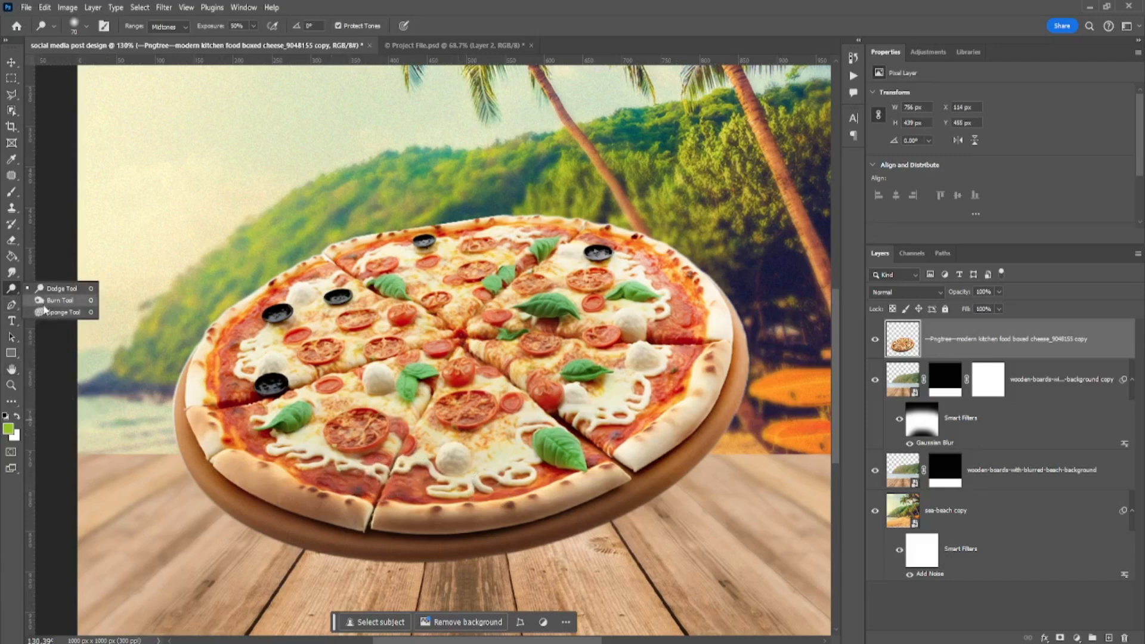
left_click(56, 313)
left_click_drag(205, 445, 255, 466)
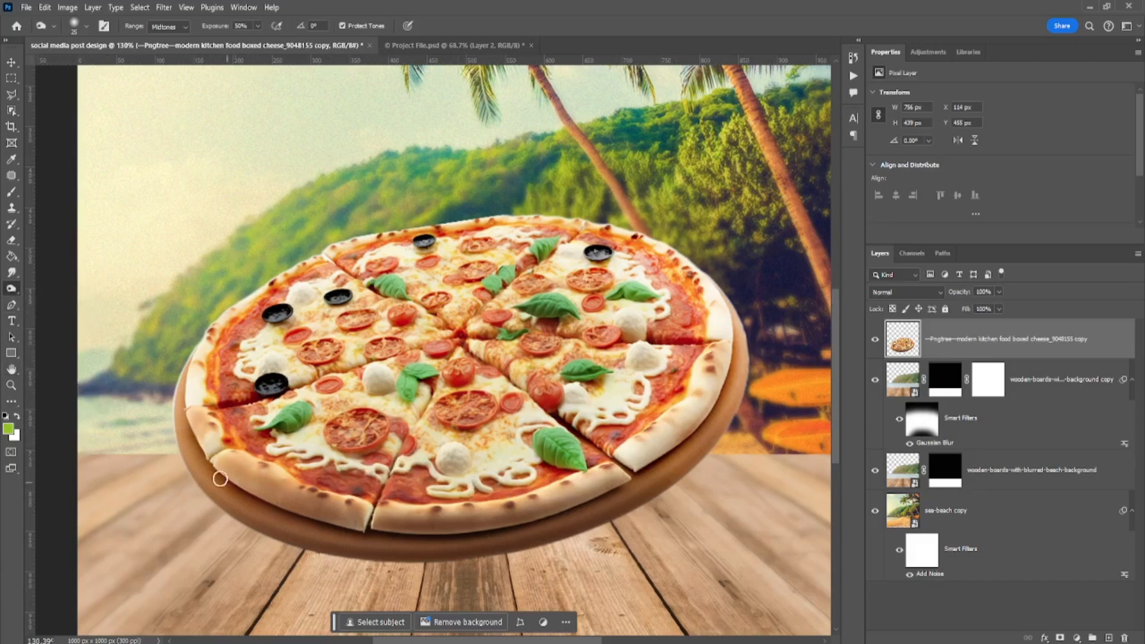
key("ctrl+z")
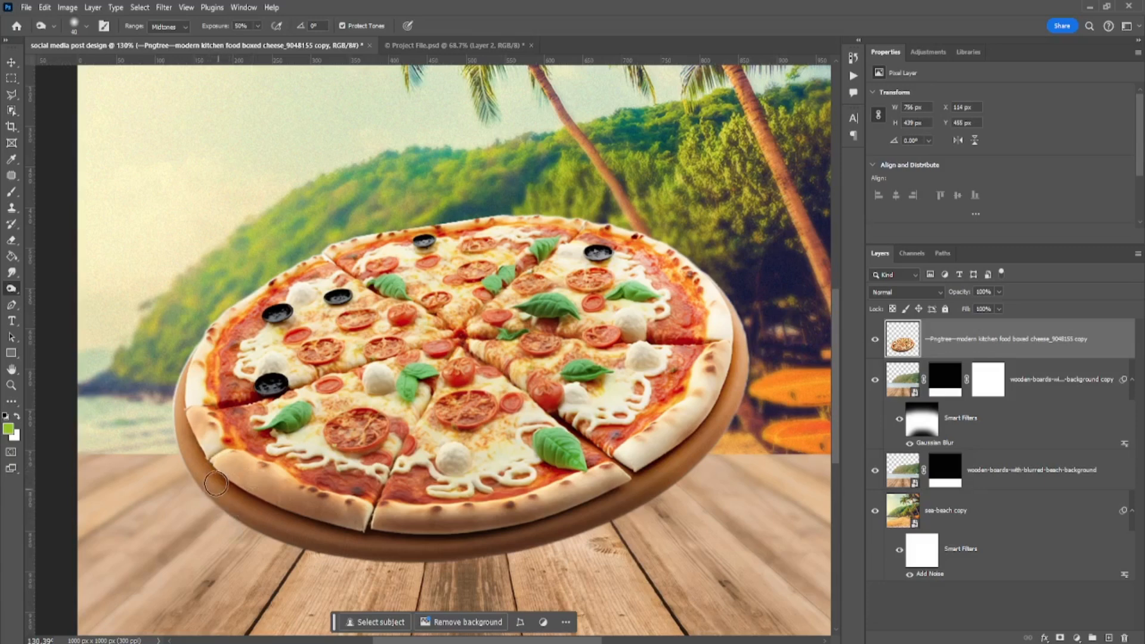
left_click_drag(199, 437, 524, 492)
left_click_drag(613, 475, 431, 545)
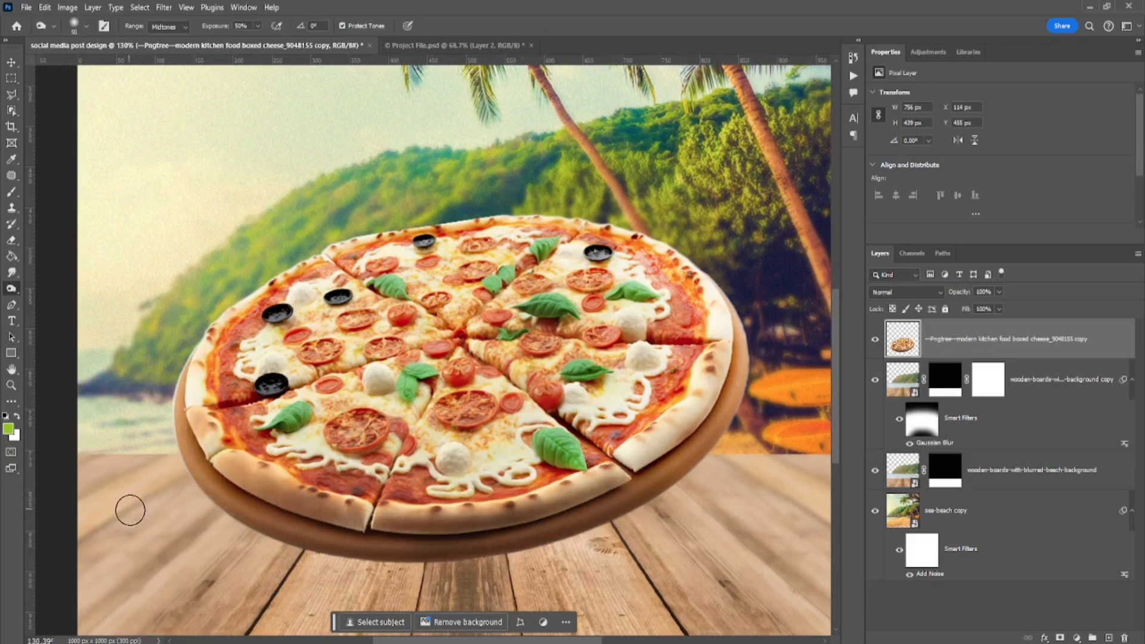
mouse_move(245, 504)
left_mouse_down()
mouse_move(443, 521)
mouse_move(423, 527)
mouse_move(464, 541)
left_mouse_up()
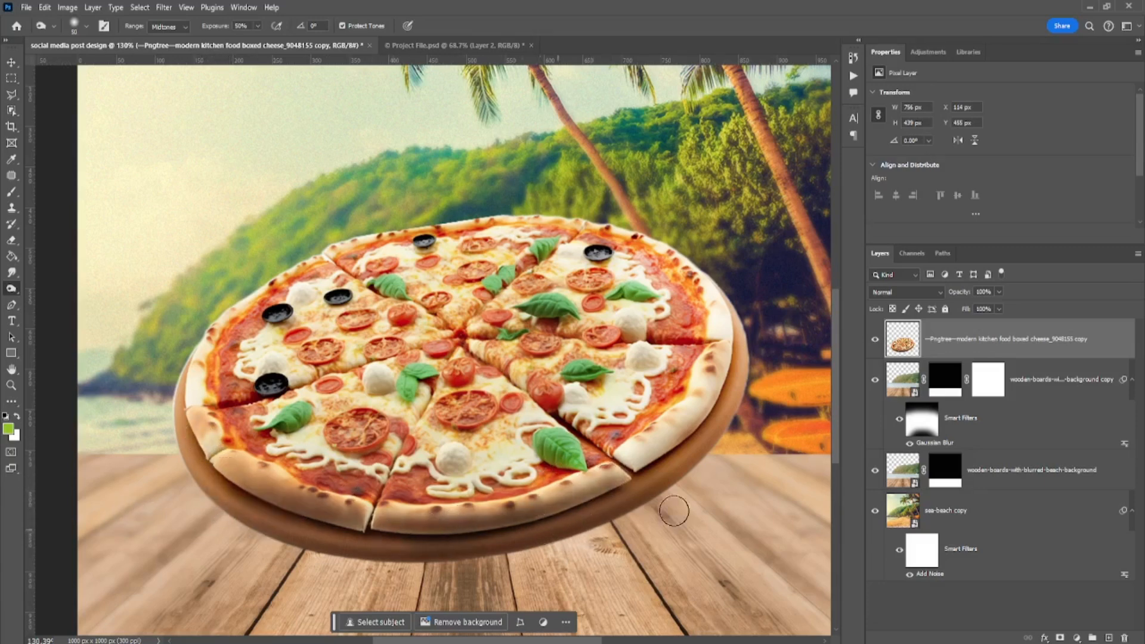
- Lighten the outer side edges of the wooden pizza base with the Dodge tool, using a smaller brush
right_click(12, 290)
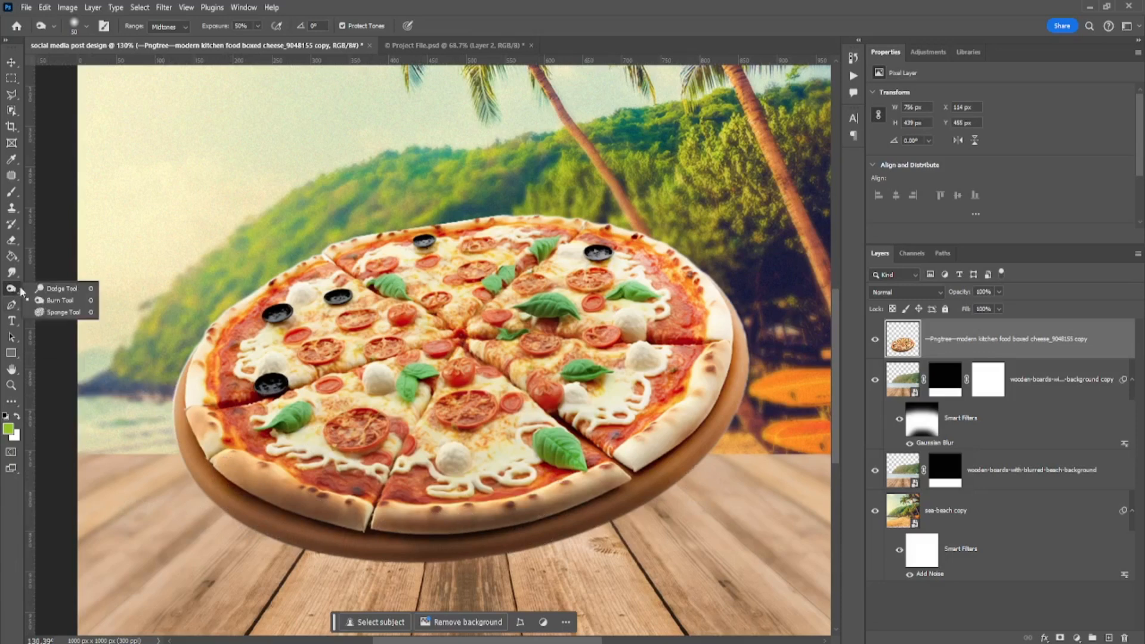
left_click(66, 284)
mouse_move(187, 355)
left_mouse_down()
mouse_move(204, 320)
mouse_move(174, 409)
mouse_move(191, 473)
left_mouse_up()
key("bracketleft")
key("bracketleft")
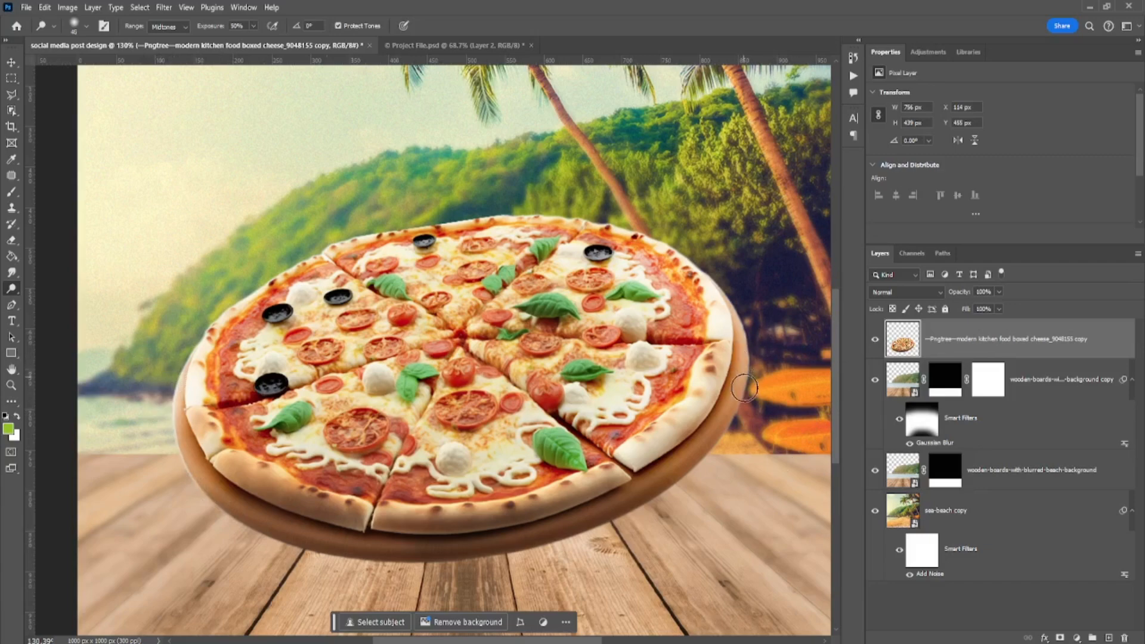
key("ctrl+0")
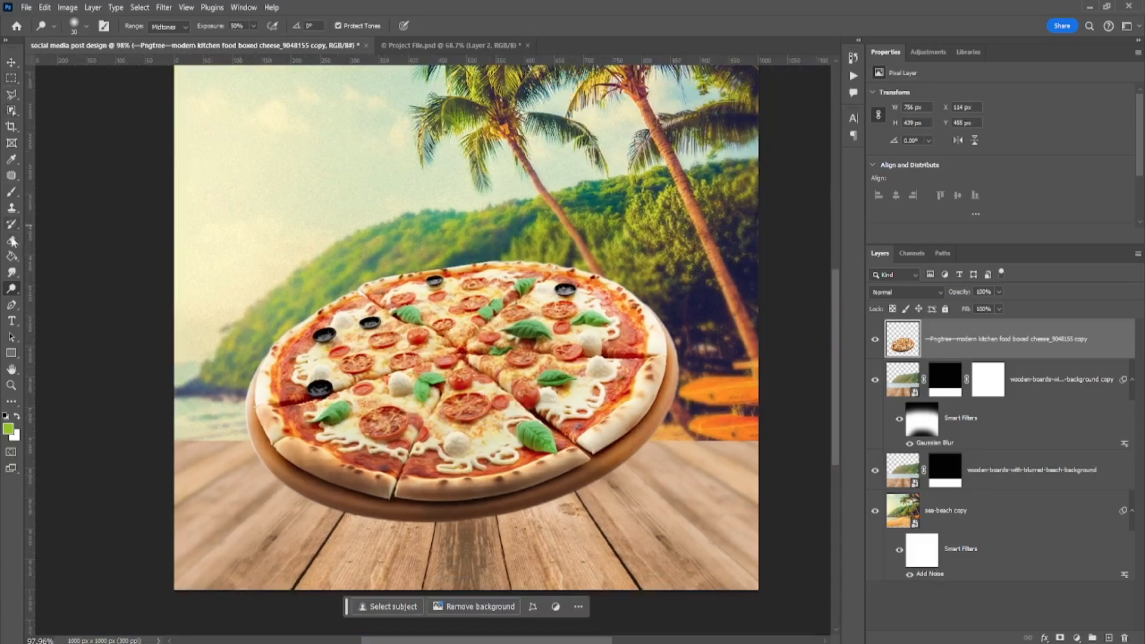
- Add a new layer and stamp one soft black spot over the pizza's centre with a 600 px brush
left_click(11, 191)
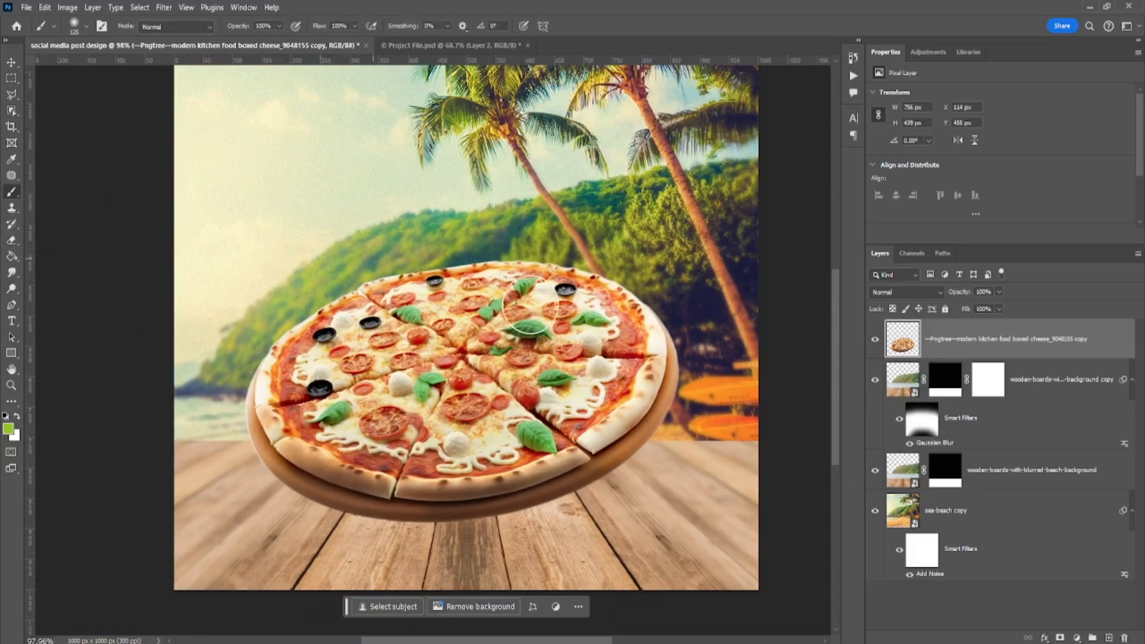
left_click(1106, 637)
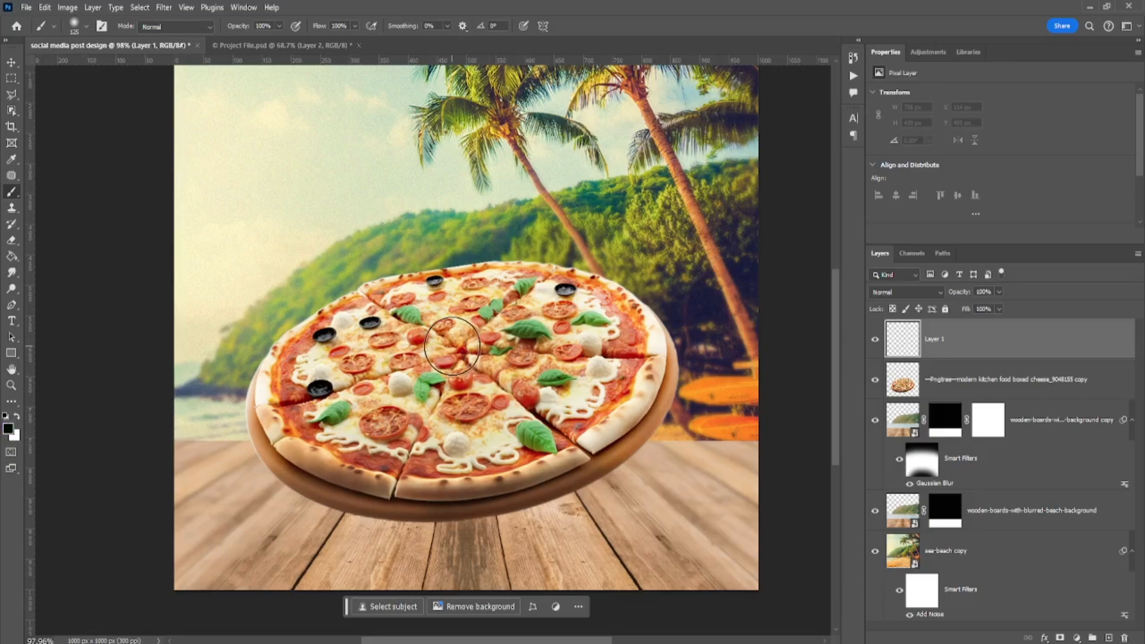
key("bracketright")
key("bracketright")
key("bracketright")
key("bracketright")
key("bracketright")
key("bracketright")
key("bracketright")
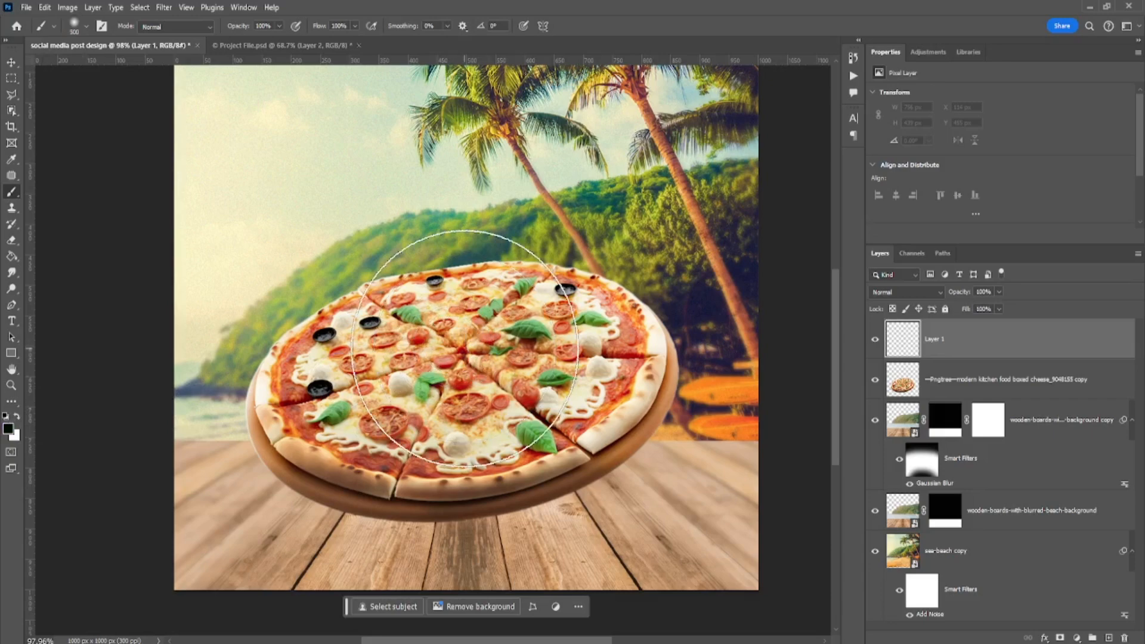
left_click(465, 349)
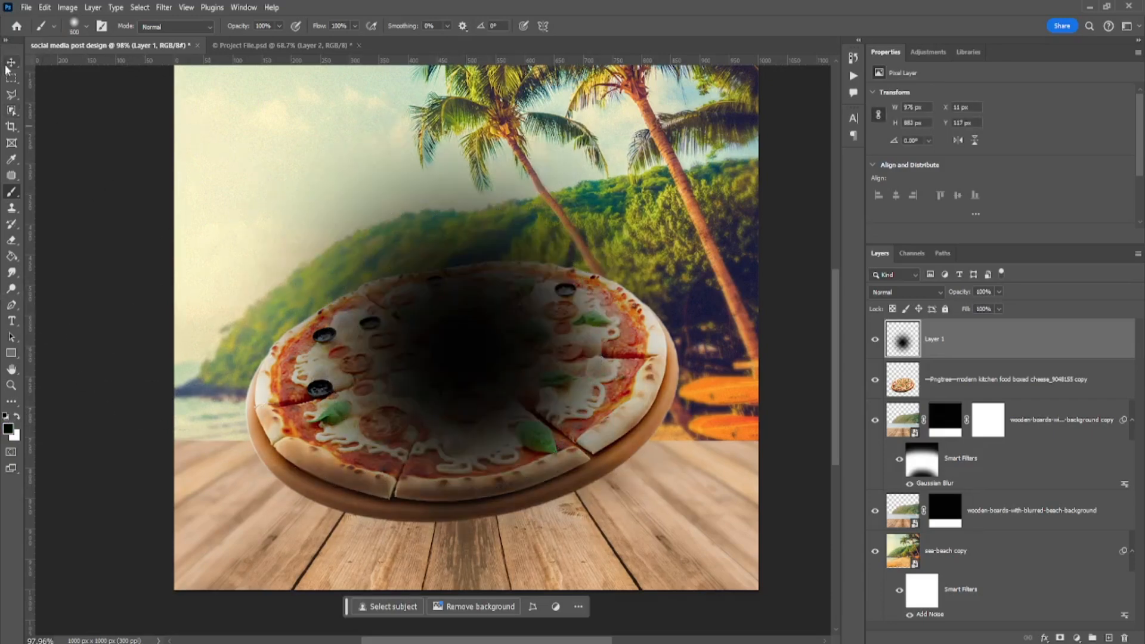
- Flatten the black spot to about 236 px high, centre it beneath the pizza and place its layer below the pizza layer
key("ctrl+t")
scroll(391, 230, "down", 5)
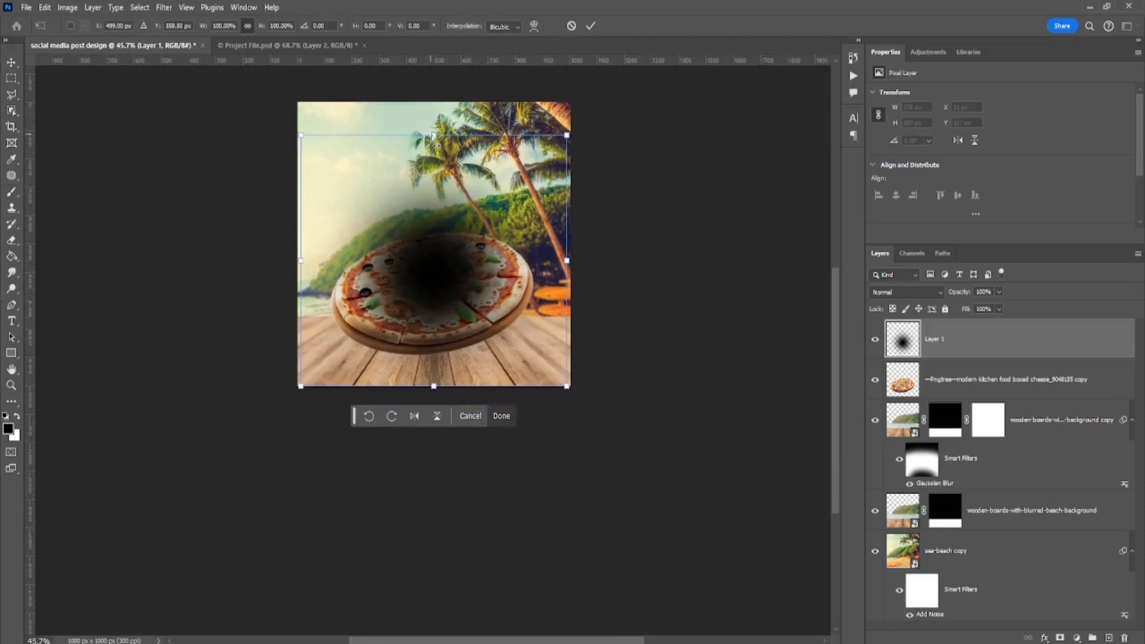
left_click_drag(434, 137, 543, 319)
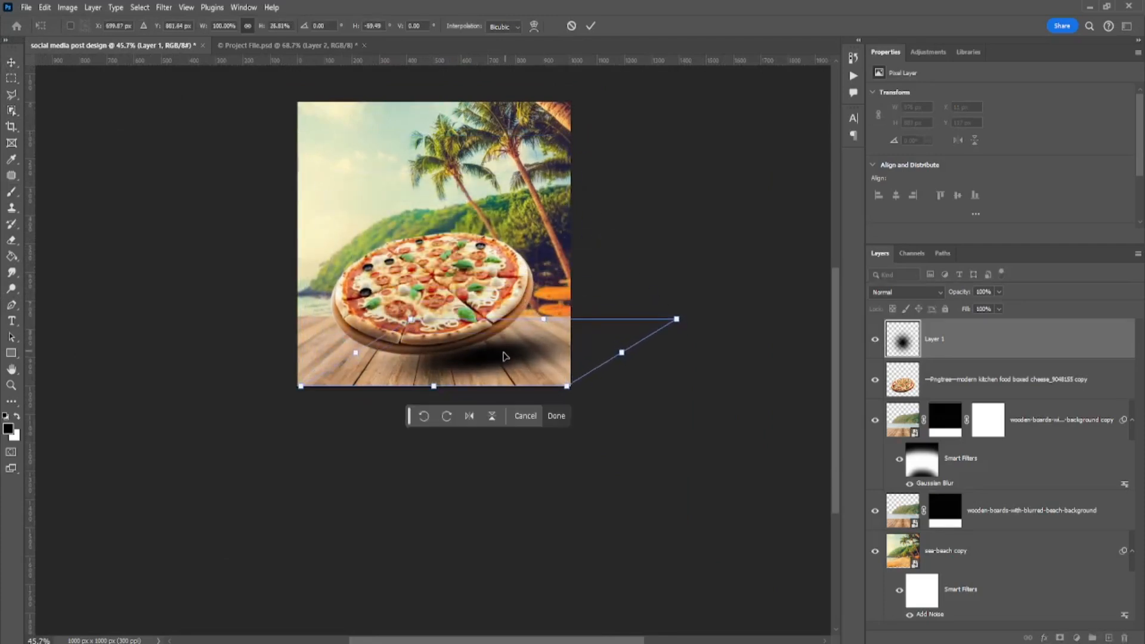
left_click_drag(503, 356, 455, 355)
left_click_drag(937, 341, 940, 385)
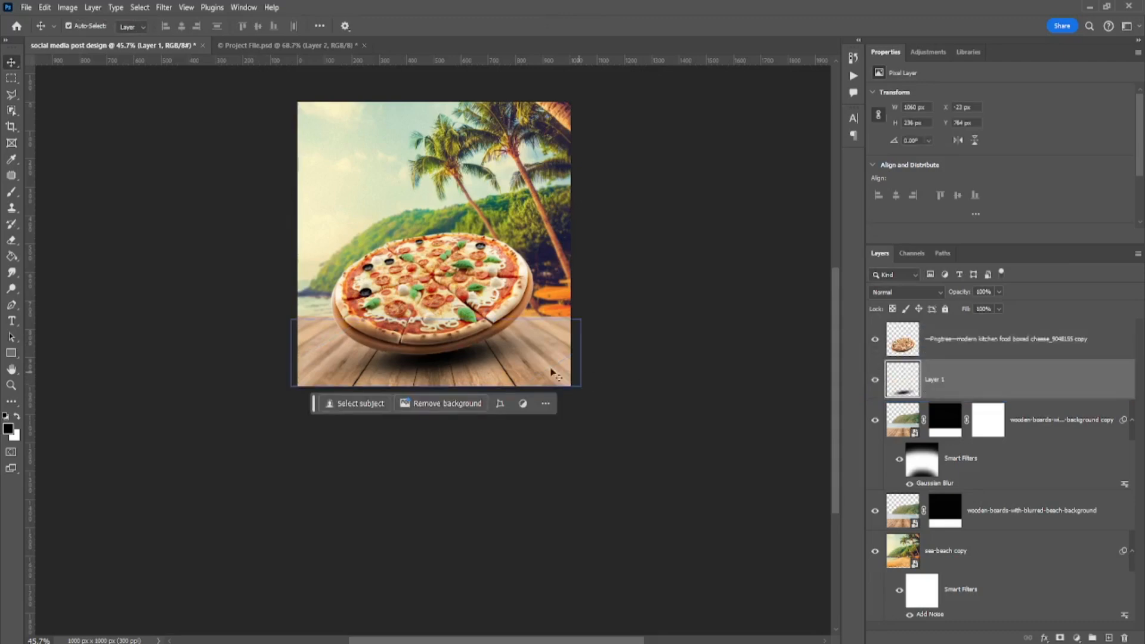
- Widen the shadow to about 1315 px, slant it to follow the pizza's tilt and reposition it beneath the base
scroll(539, 364, "up", 3)
key("ctrl+t")
left_click_drag(593, 348, 638, 348)
left_click_drag(637, 294, 662, 258)
left_click_drag(509, 348, 543, 340)
left_click_drag(720, 358, 718, 367)
left_click_drag(513, 359, 506, 354)
key("Return")
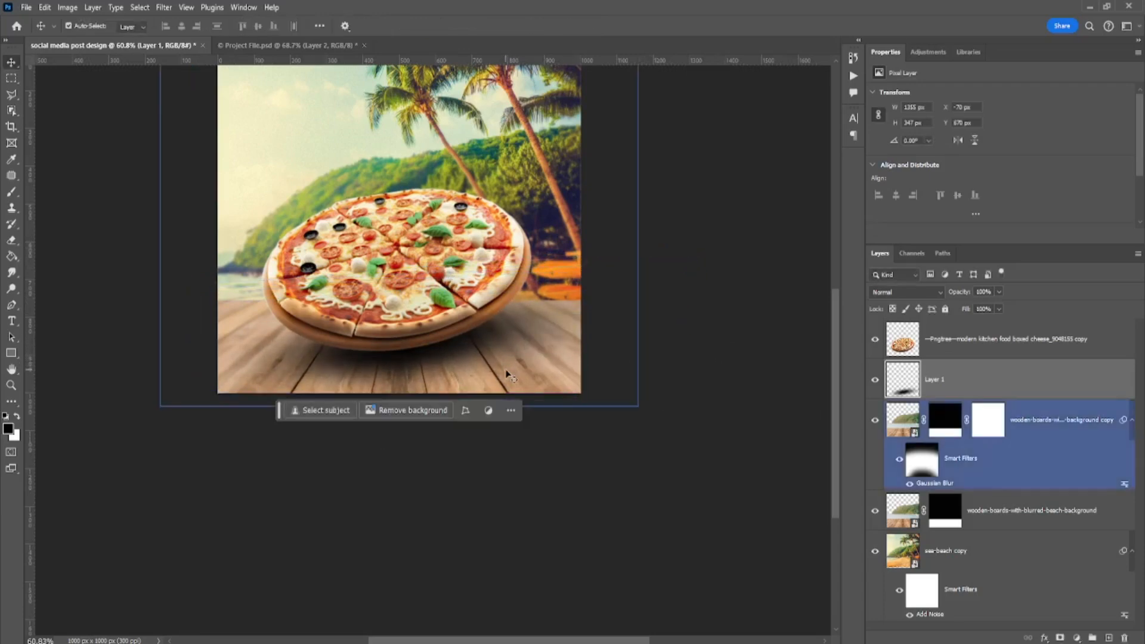
- Adjust the shadow layer's fill opacity and deselect all layers
scroll(578, 378, "up", 2)
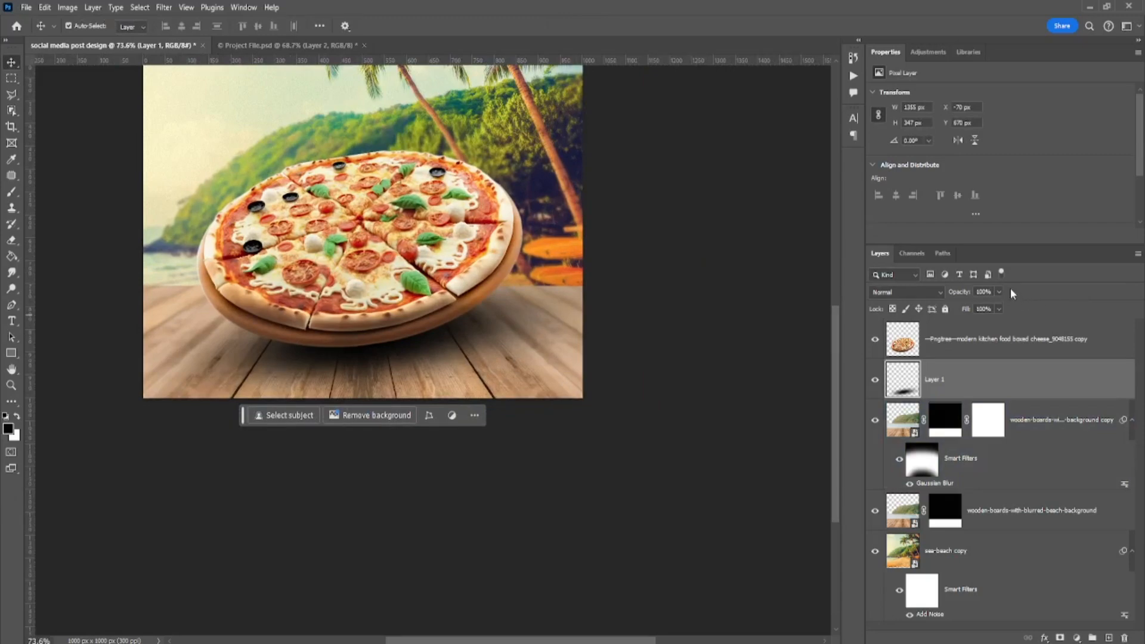
left_click_drag(976, 308, 1007, 307)
left_click(708, 423)
left_click(708, 424)
key("ctrl+0")
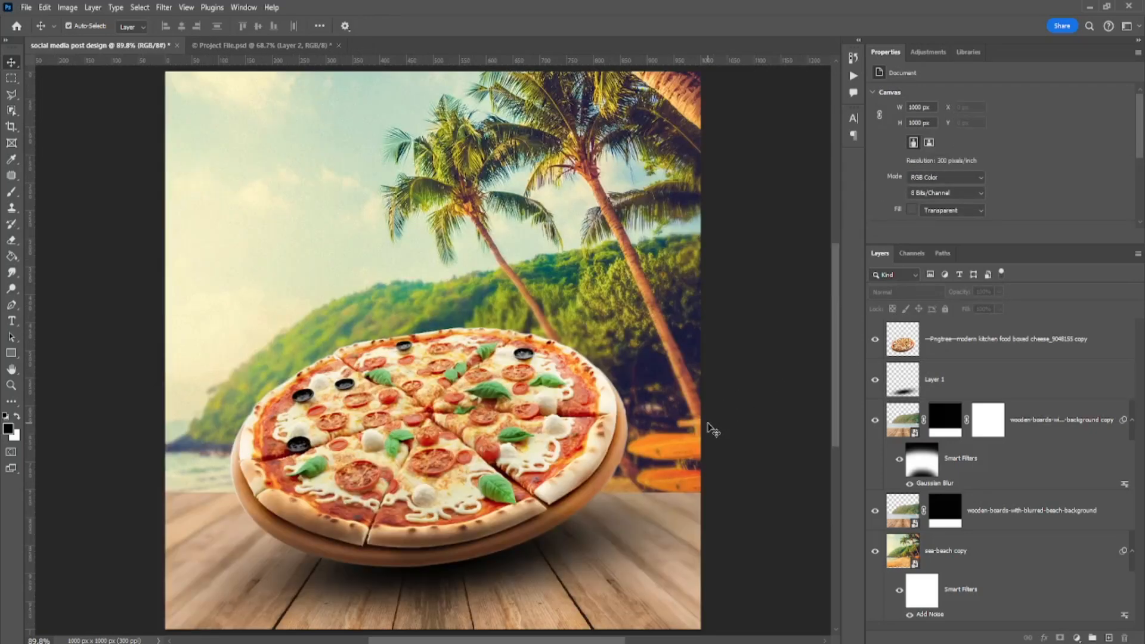
- Open the shield-wooden-boards-on-white image from the Downloads folder as a separate document
scroll(477, 201, "down", 2)
scroll(479, 203, "up", 2)
scroll(478, 227, "down", 1)
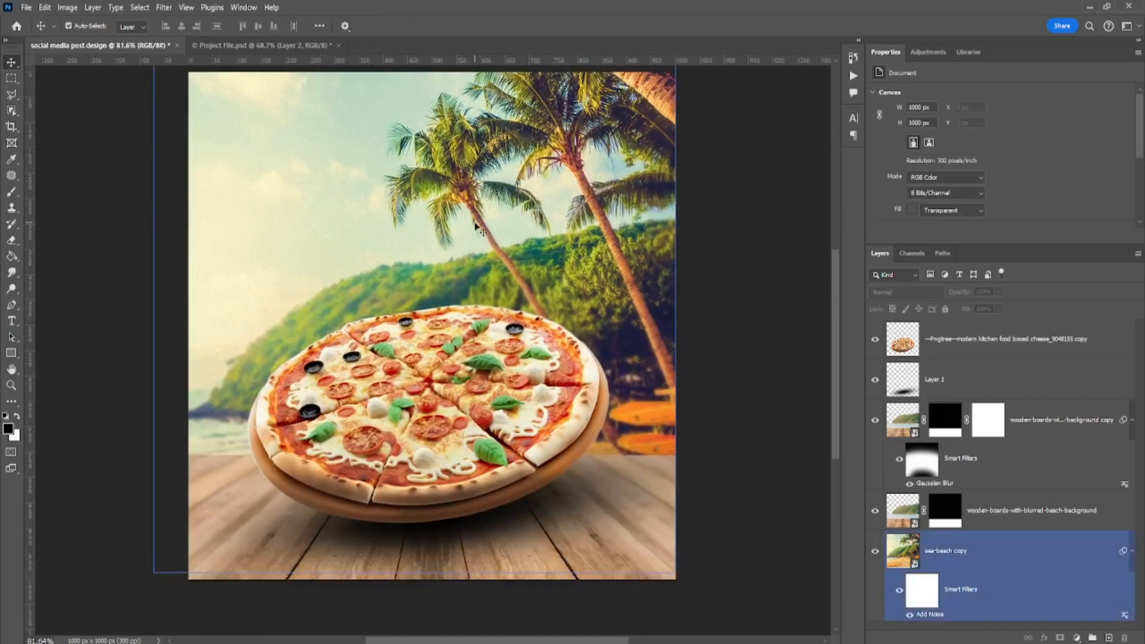
left_click(26, 7)
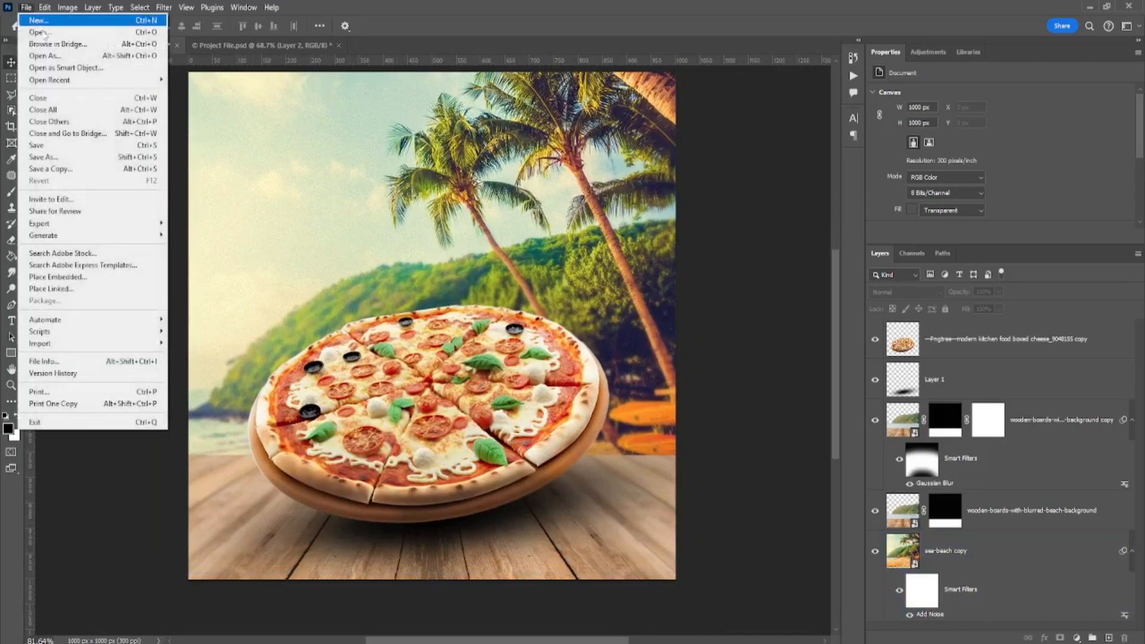
left_click(40, 32)
left_click(271, 128)
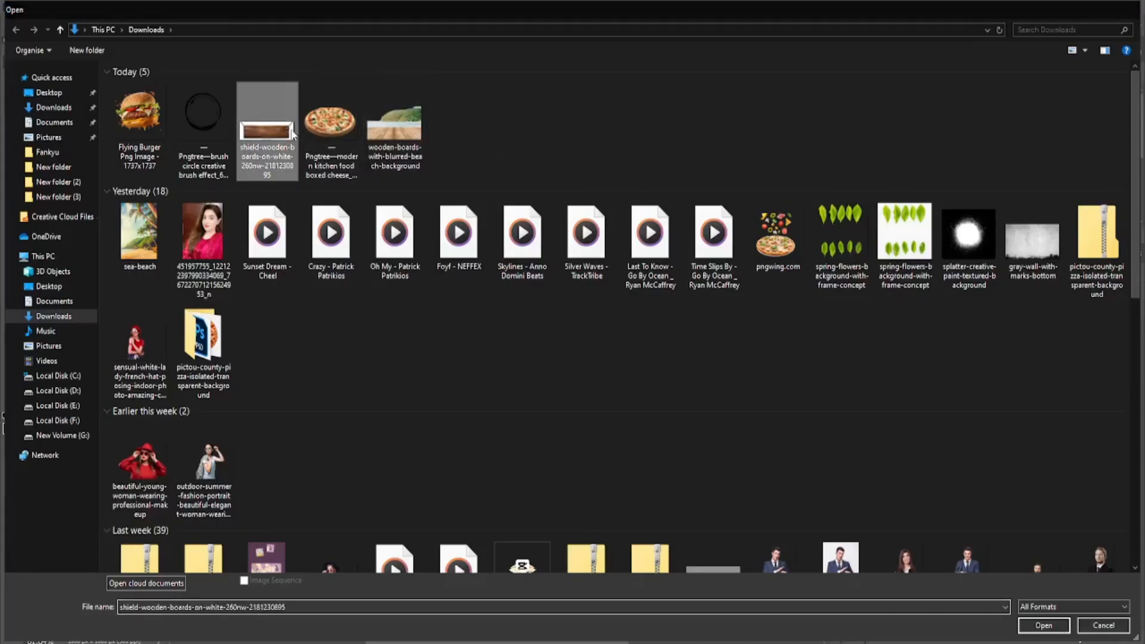
double_click(274, 128)
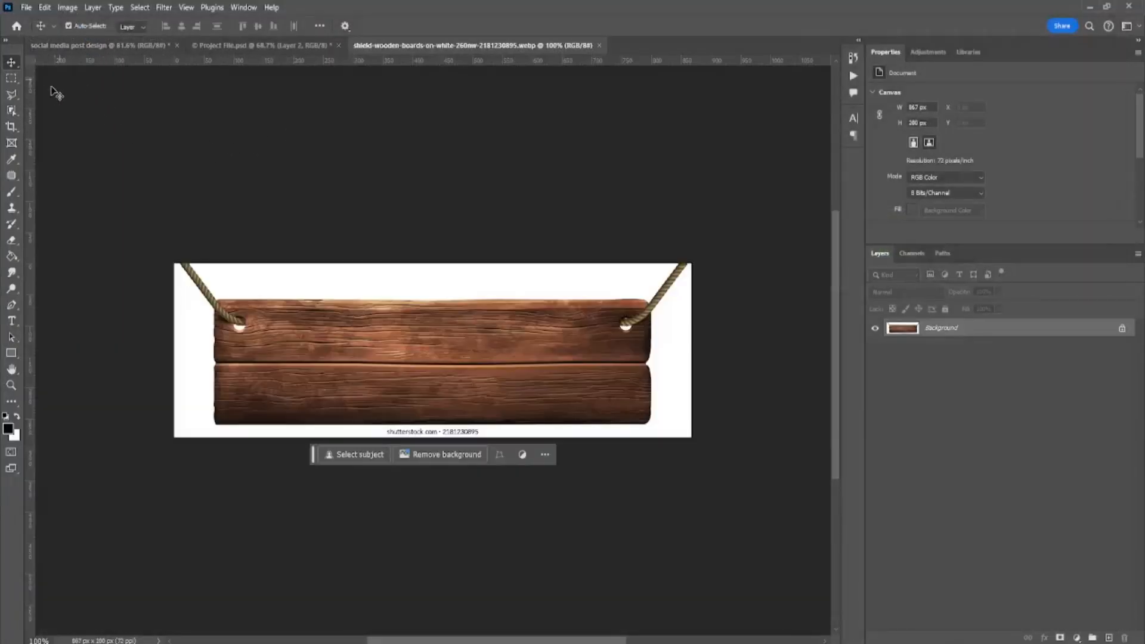
- Select the wooden sign with a rectangular Object Selection and mask out its white background
left_click(12, 113)
left_click_drag(173, 248, 726, 447)
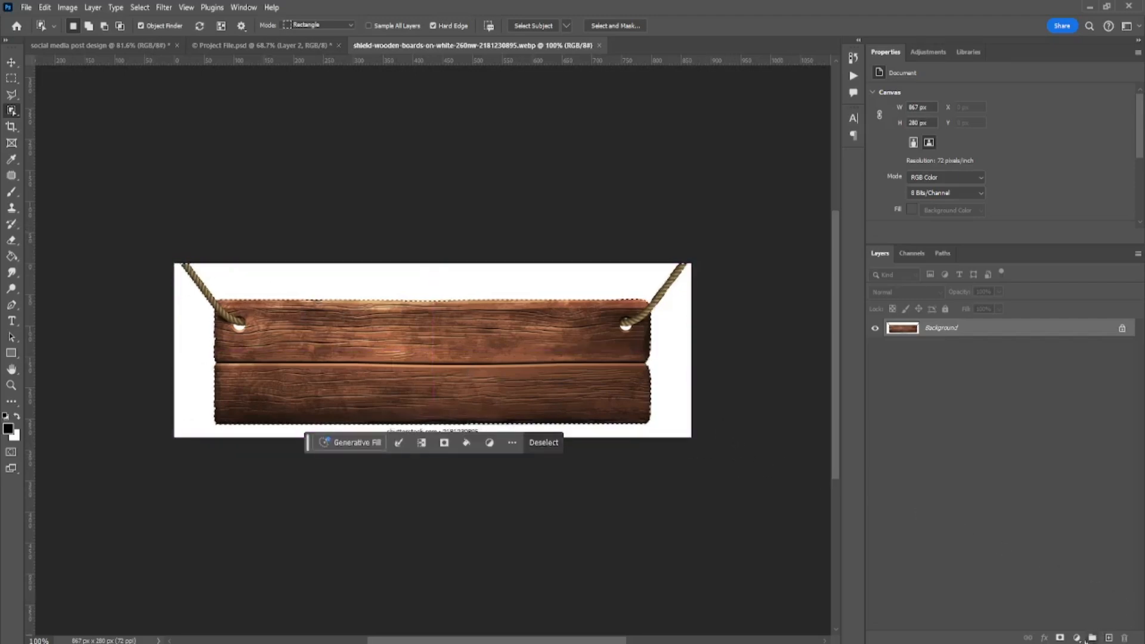
left_click(1059, 637)
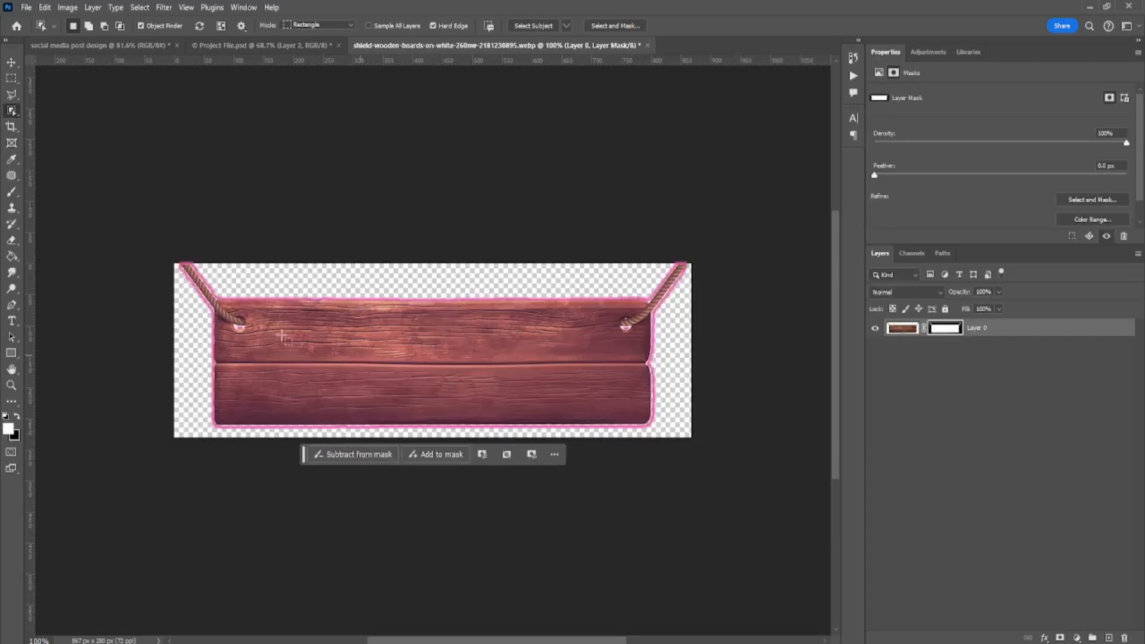
- Paint the leftover white out of the left rope hole on the layer mask with a small black brush
scroll(192, 320, "up", 5)
scroll(430, 328, "up", 1)
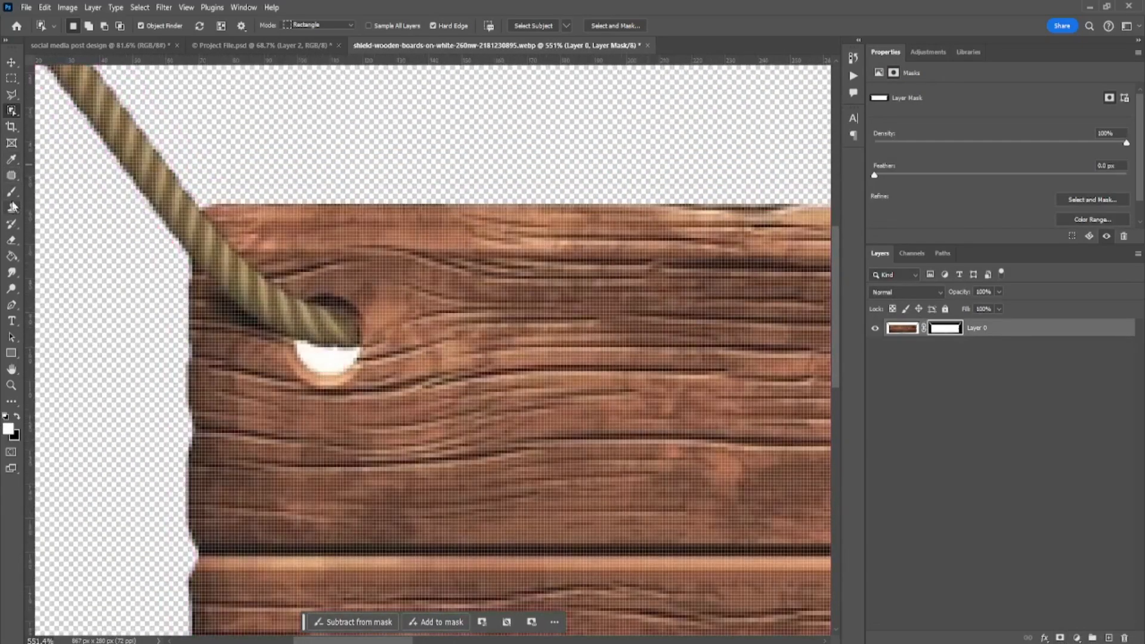
key("b")
scroll(289, 354, "up", 5)
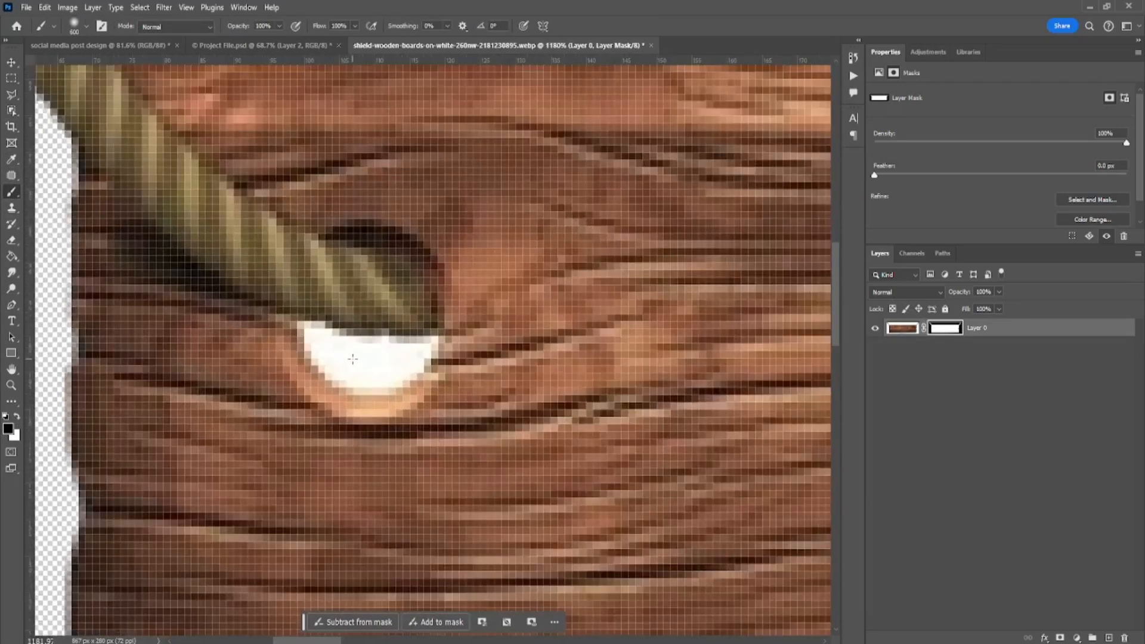
key("bracketleft")
key("bracketleft")
key("bracketleft")
key("bracketleft")
key("bracketleft")
key("bracketleft")
key("bracketleft")
key("bracketleft")
key("bracketleft")
key("bracketleft")
key("bracketleft")
key("bracketleft")
key("bracketleft")
key("bracketleft")
key("bracketleft")
key("bracketleft")
key("bracketleft")
key("bracketleft")
key("bracketleft")
key("bracketleft")
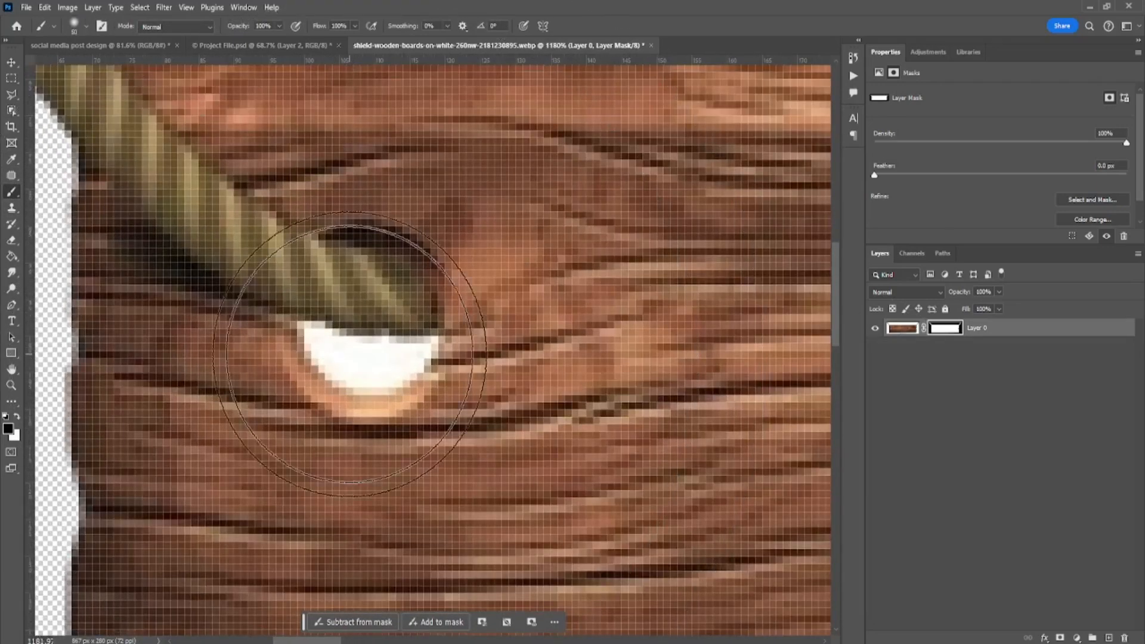
scroll(351, 356, "up", 5)
mouse_move(260, 304)
left_mouse_down()
mouse_move(526, 325)
mouse_move(520, 352)
mouse_move(470, 391)
mouse_move(406, 397)
mouse_move(309, 368)
mouse_move(273, 333)
mouse_move(369, 391)
mouse_move(521, 364)
mouse_move(283, 322)
mouse_move(531, 321)
mouse_move(428, 392)
mouse_move(445, 410)
mouse_move(397, 416)
mouse_move(333, 388)
mouse_move(422, 422)
mouse_move(493, 387)
mouse_move(371, 415)
mouse_move(258, 304)
left_mouse_up()
scroll(563, 371, "down", 2)
scroll(563, 371, "down", 6)
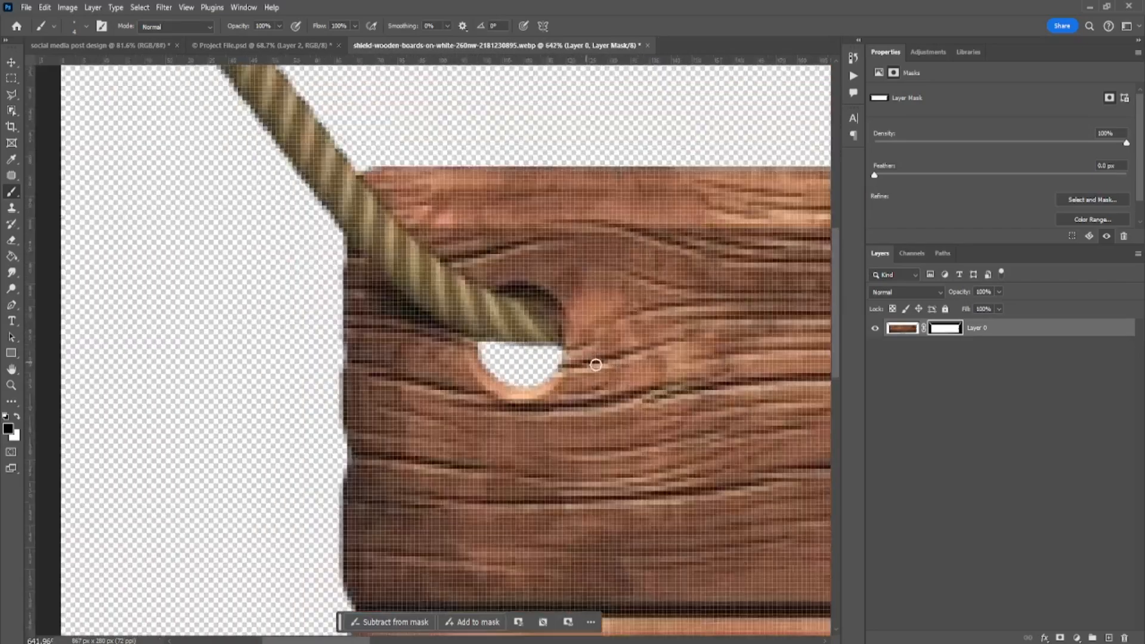
- Paint the leftover white out of the right rope hole on the layer mask with a 2 px black brush
left_click_drag(596, 363, 232, 325)
left_click_drag(596, 352, 130, 334)
left_click_drag(509, 340, 149, 333)
left_click_drag(429, 332, 161, 328)
left_click_drag(554, 334, 286, 329)
scroll(538, 313, "up", 4)
scroll(538, 314, "up", 4)
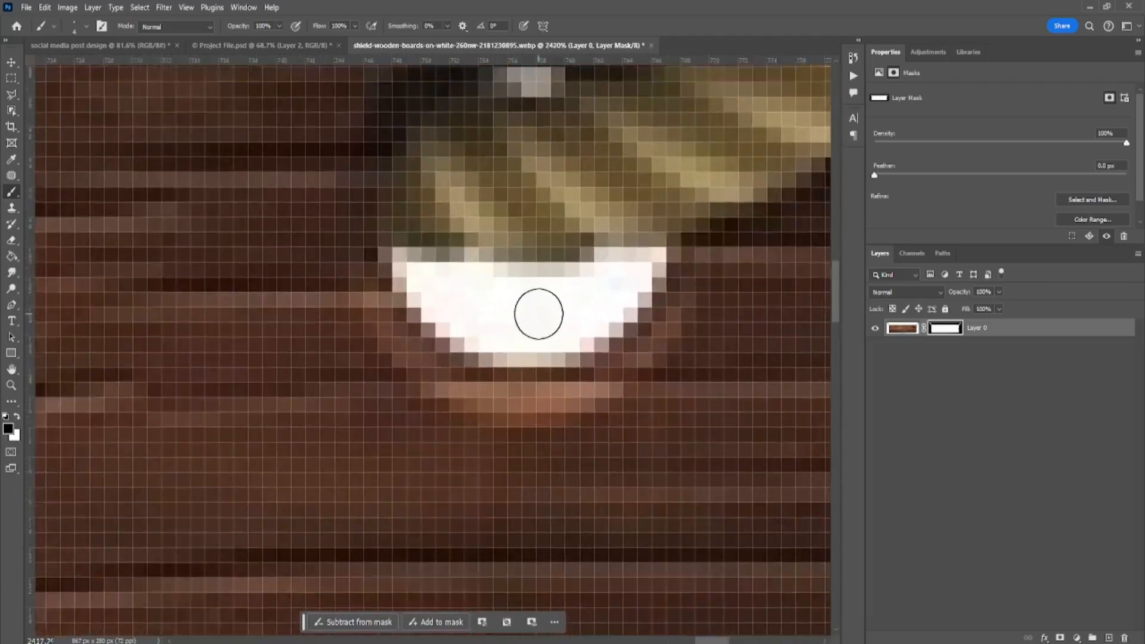
mouse_move(671, 244)
left_mouse_down()
mouse_move(595, 329)
mouse_move(521, 336)
mouse_move(402, 277)
mouse_move(626, 271)
mouse_move(513, 280)
mouse_move(564, 312)
mouse_move(614, 324)
mouse_move(538, 354)
mouse_move(463, 340)
mouse_move(387, 263)
mouse_move(632, 284)
left_mouse_up()
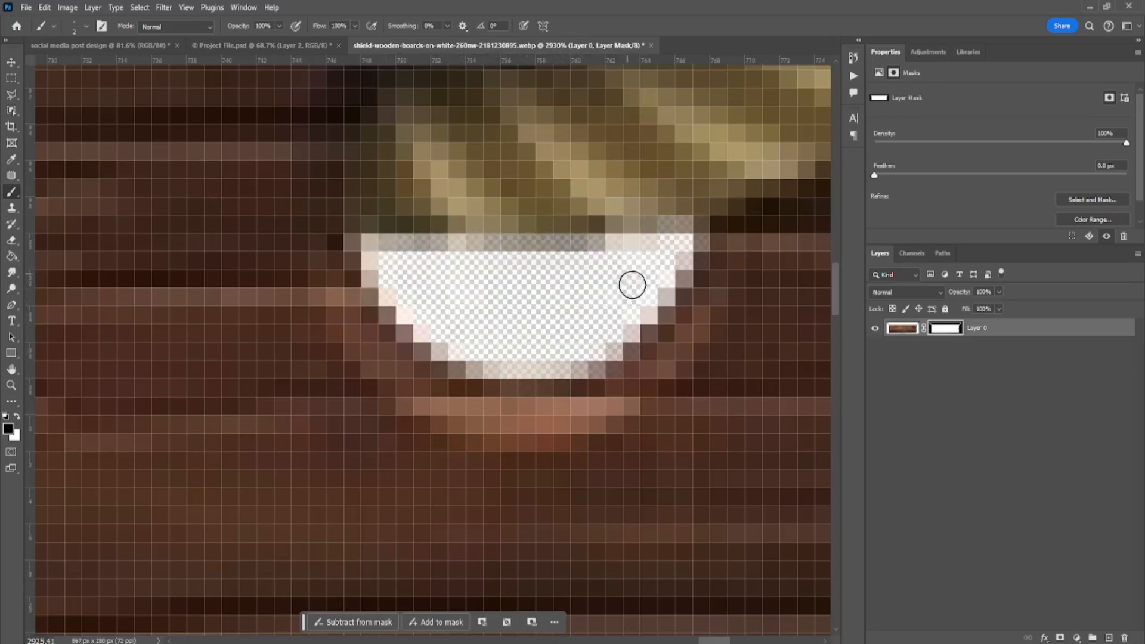
scroll(471, 344, "down", 5)
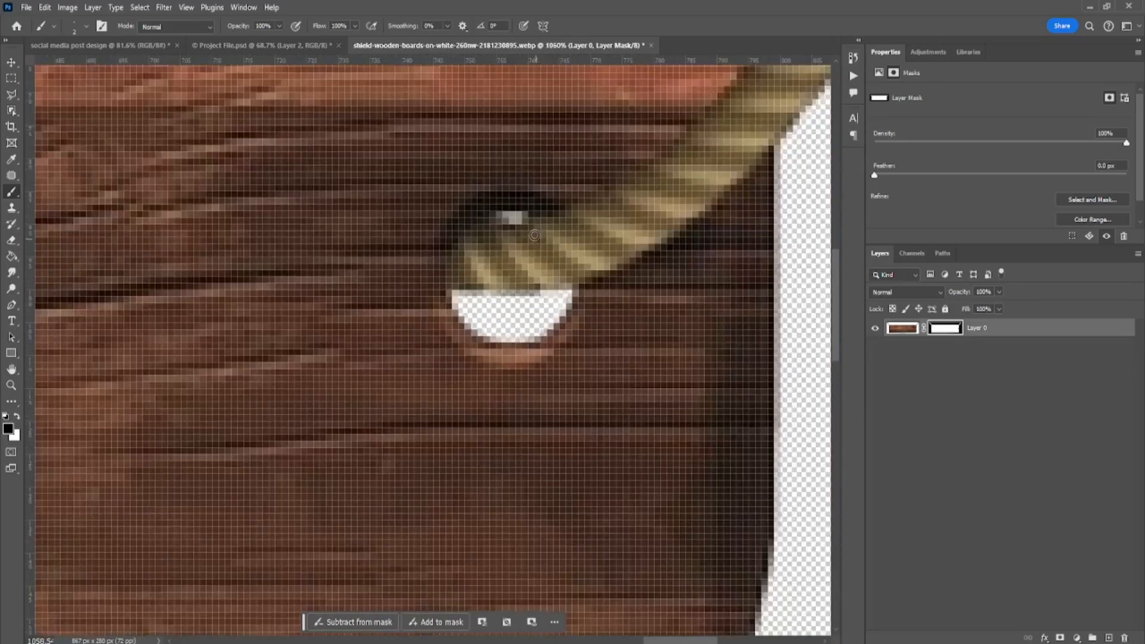
scroll(510, 216, "up", 2)
scroll(599, 275, "down", 3)
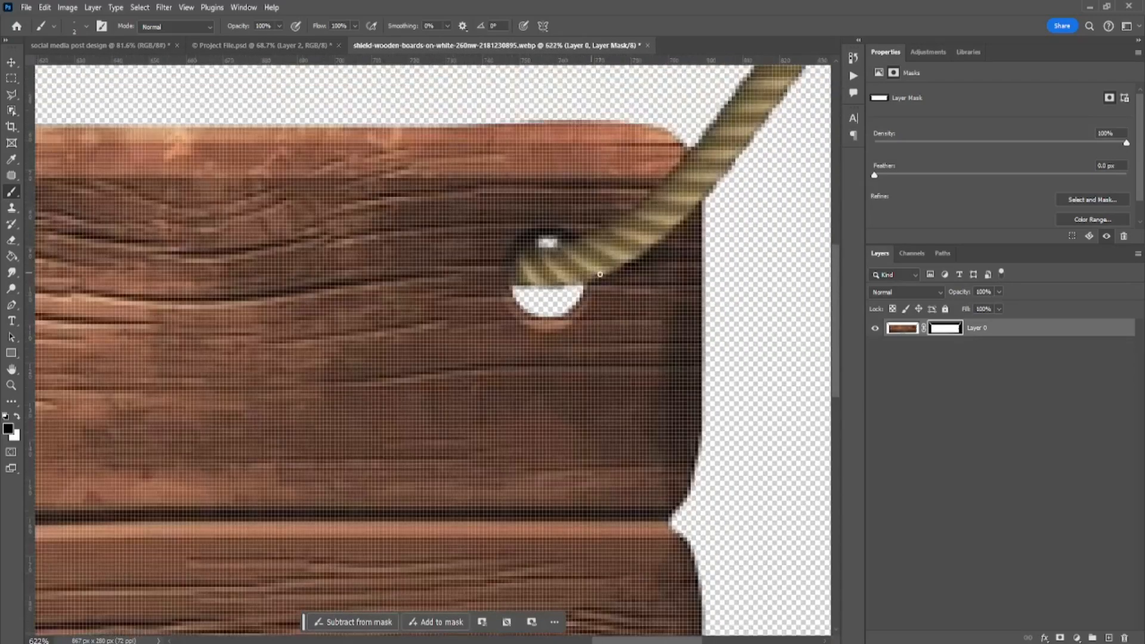
scroll(602, 283, "down", 4)
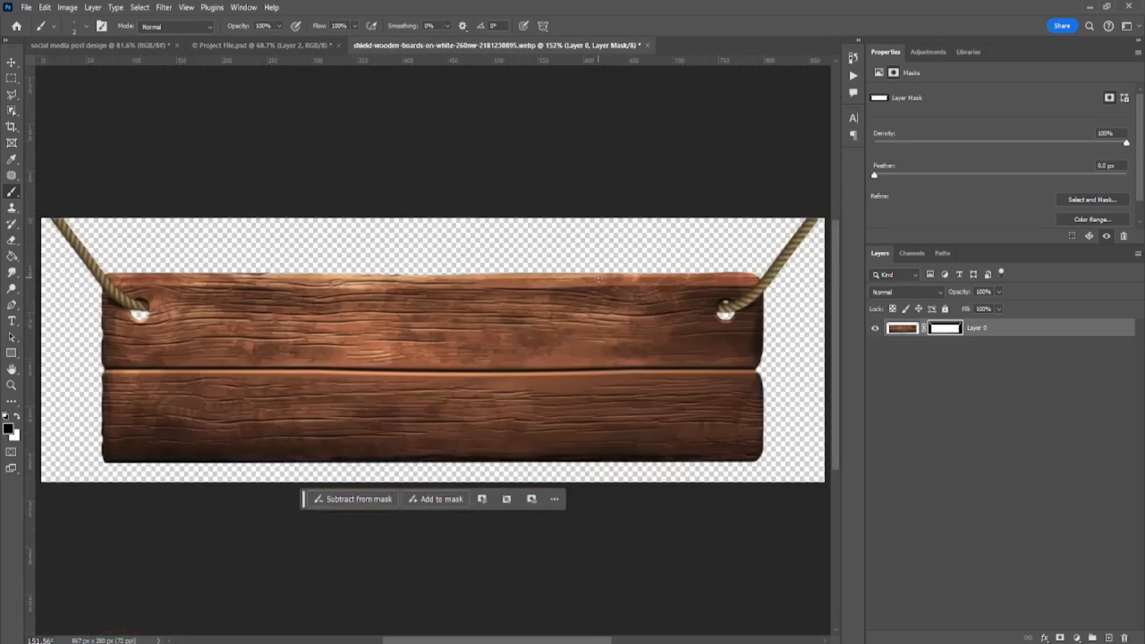
- Bring the masked sign into the social media post design, enlarge it to about 1071 px wide and centre it above the pizza
left_click(11, 62)
left_click_drag(316, 307, 464, 173)
scroll(400, 208, "down", 3)
key("ctrl+t")
scroll(469, 173, "up", 5)
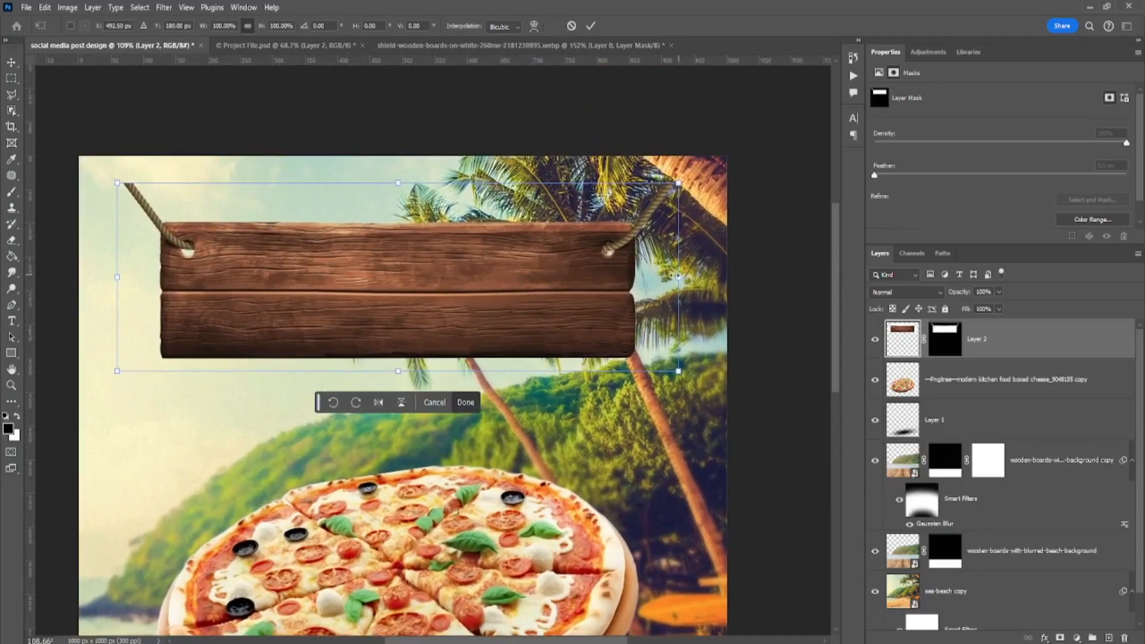
left_click_drag(677, 277, 743, 277)
left_click_drag(568, 289, 592, 289)
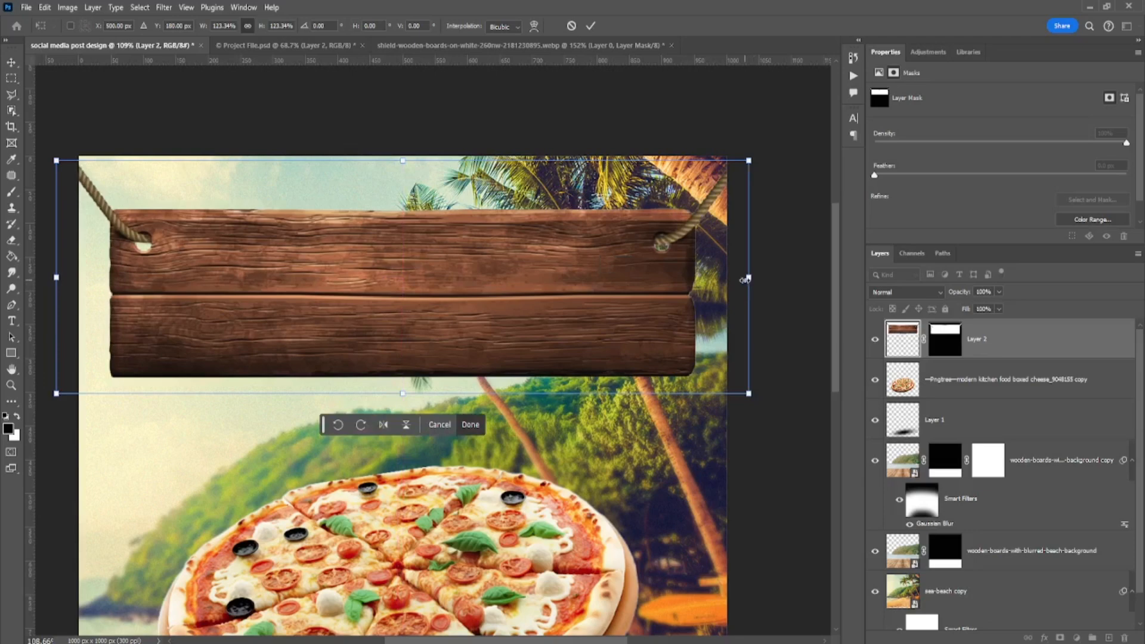
left_click_drag(748, 279, 756, 278)
key("Return")
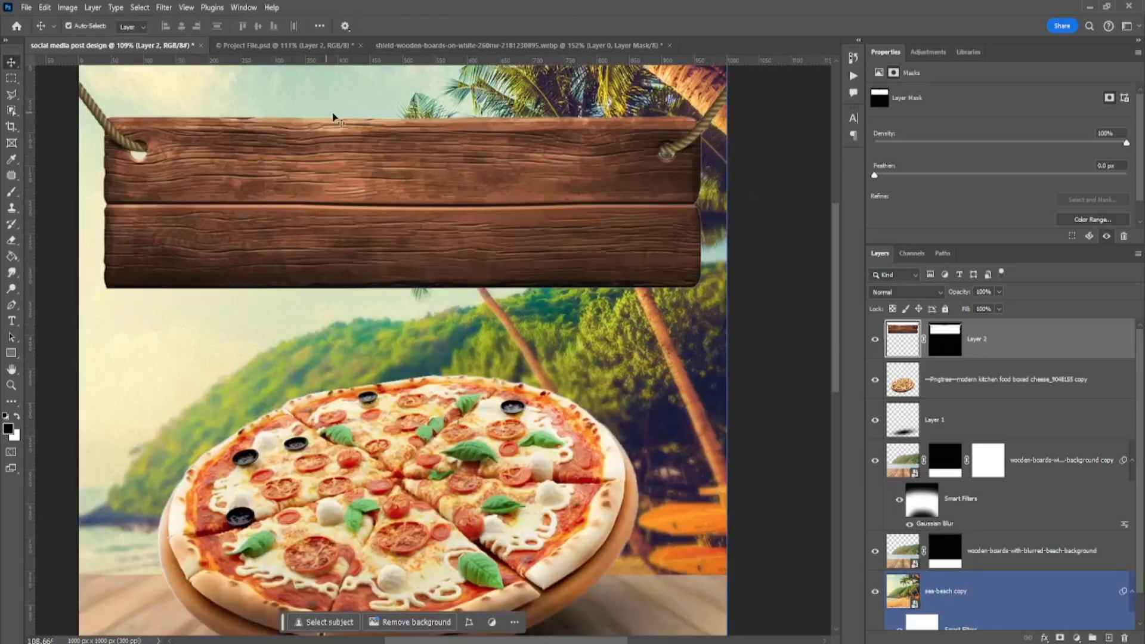
- Convert the wooden sign layer to a smart object and rasterize it to merge its mask
scroll(401, 130, "up", 3)
left_click_drag(391, 148, 462, 233)
right_click(986, 351)
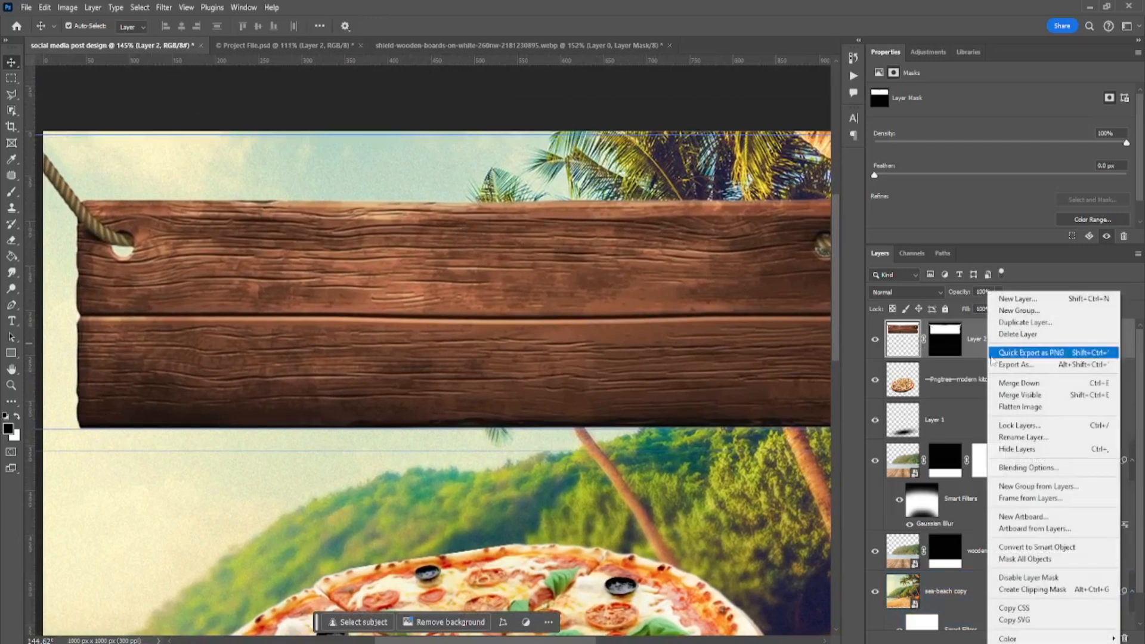
left_click(1031, 546)
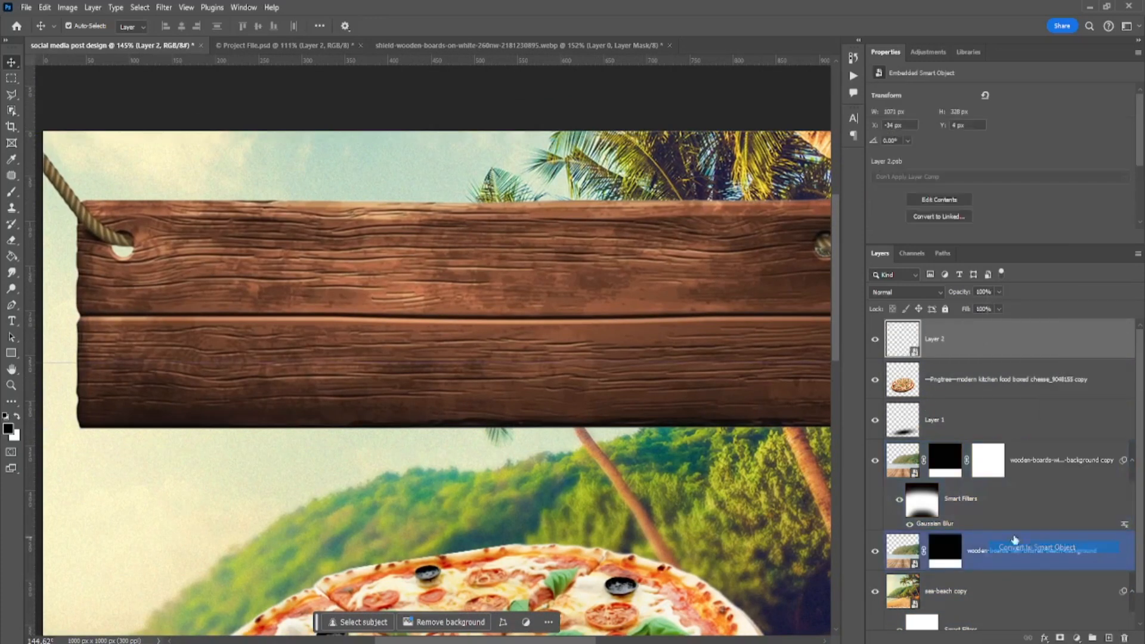
right_click(948, 340)
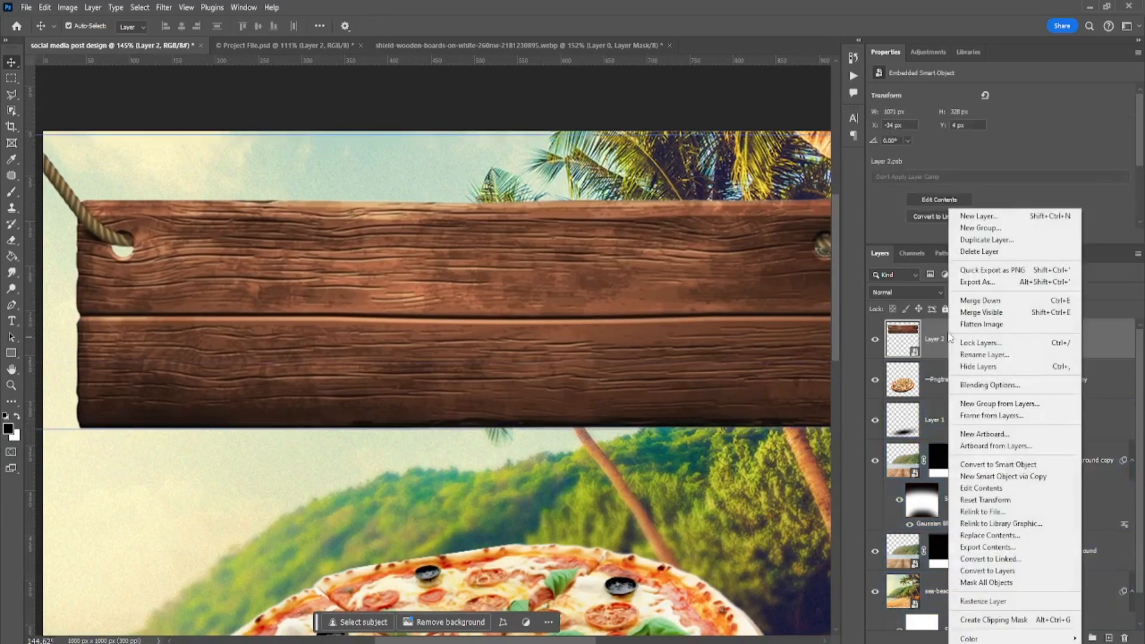
left_click(992, 601)
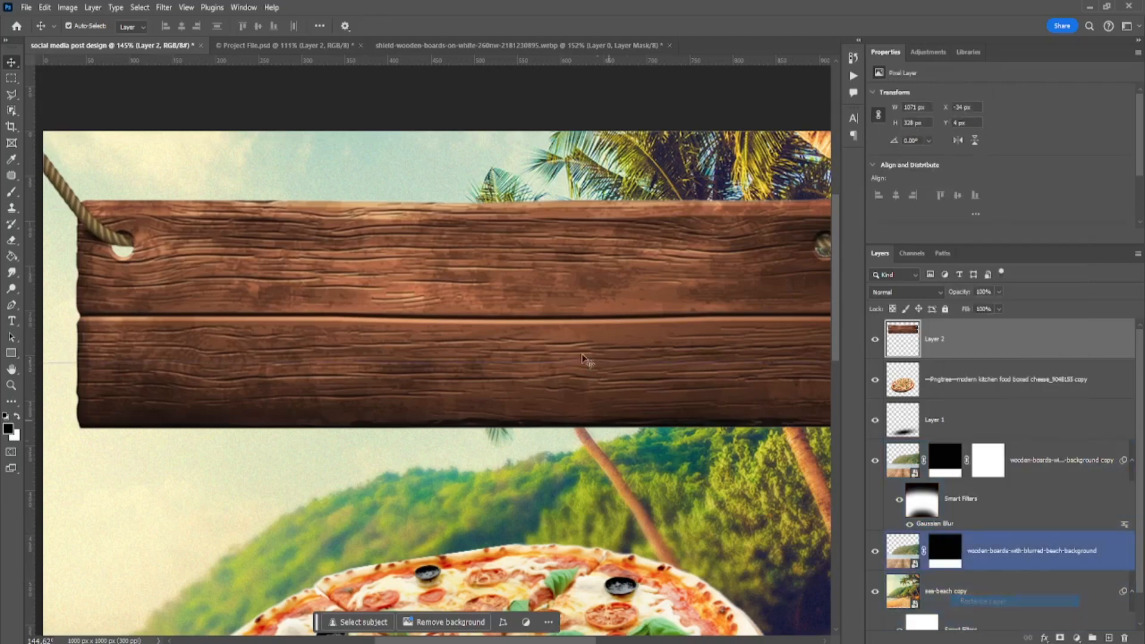
- Brighten the sign's planks with a large Dodge brush set to midtones at 50% exposure
scroll(587, 357, "down", 5)
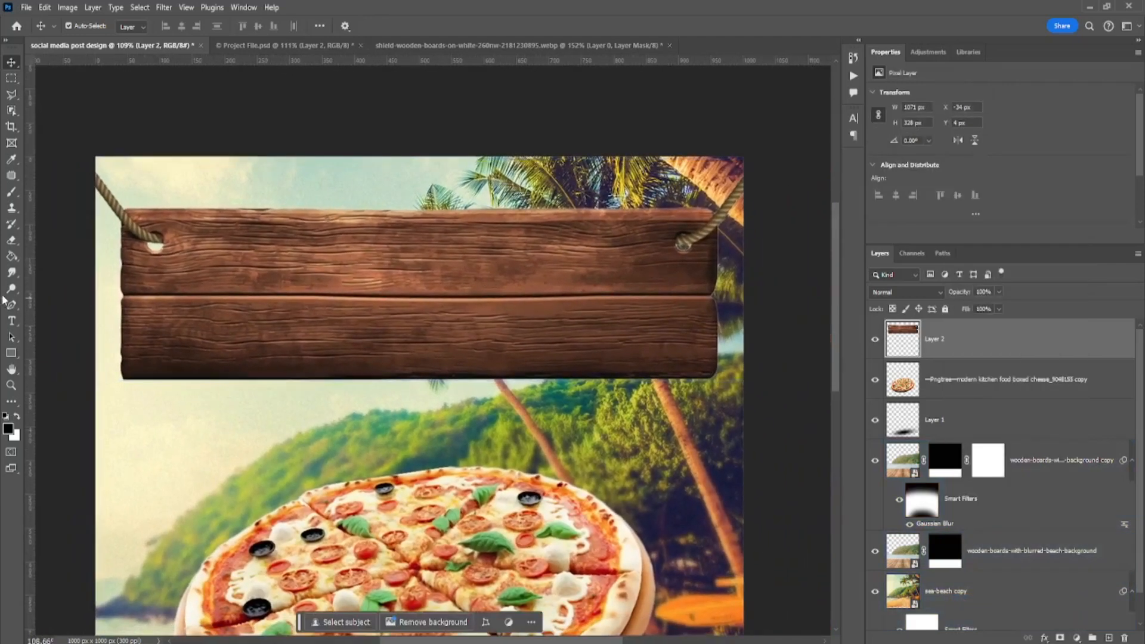
key("o")
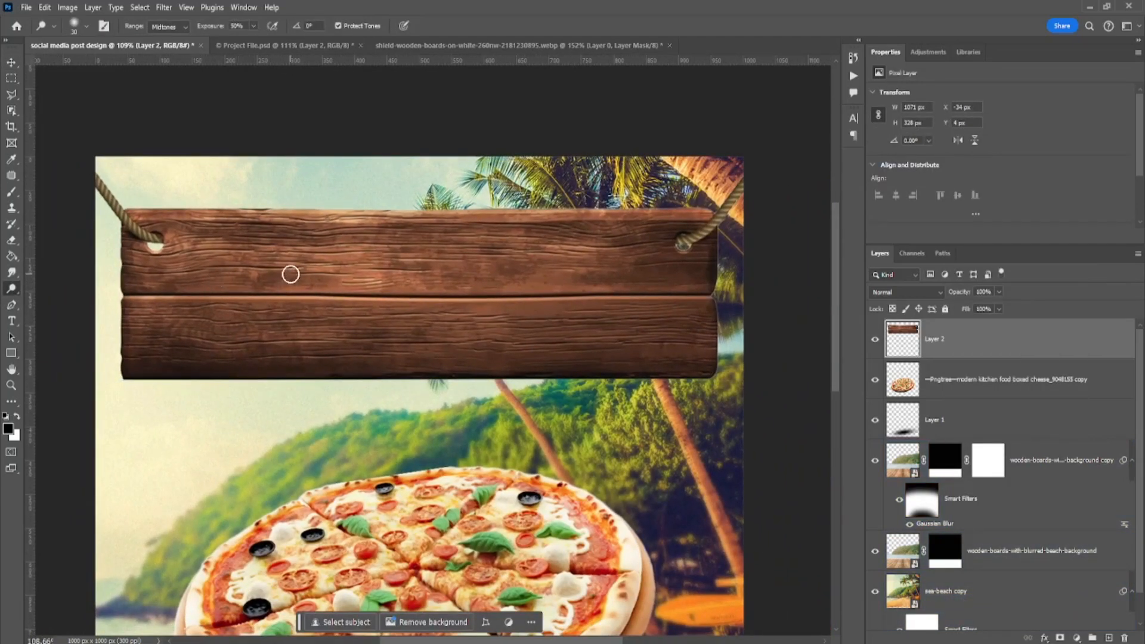
key("bracketright")
key("bracketright")
key("bracketright")
key("bracketright")
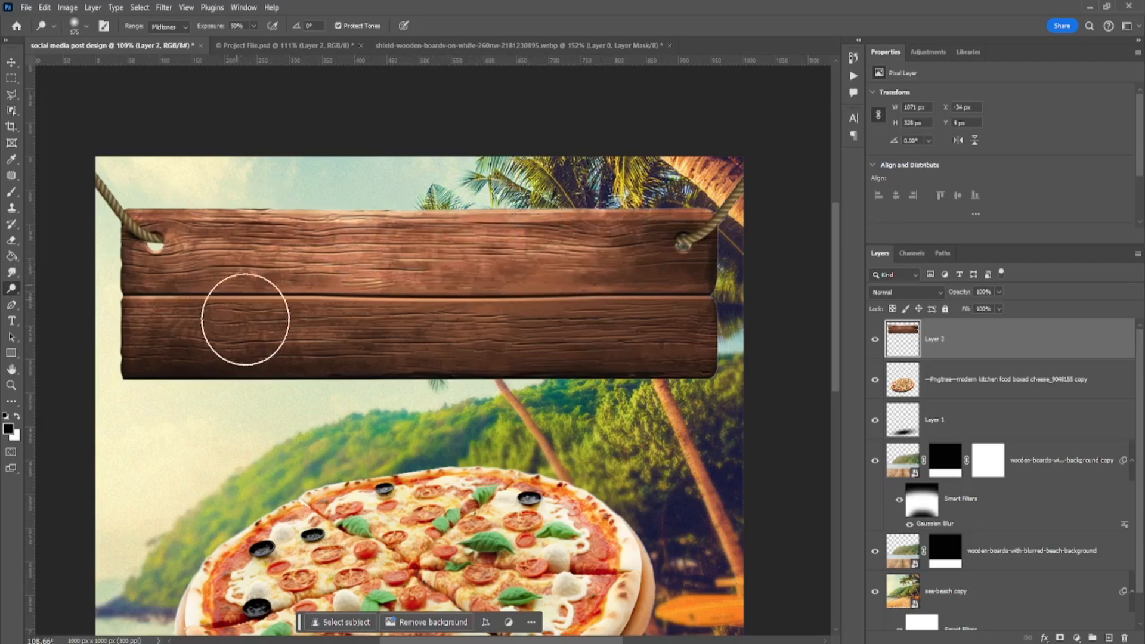
key("bracketleft")
key("bracketleft")
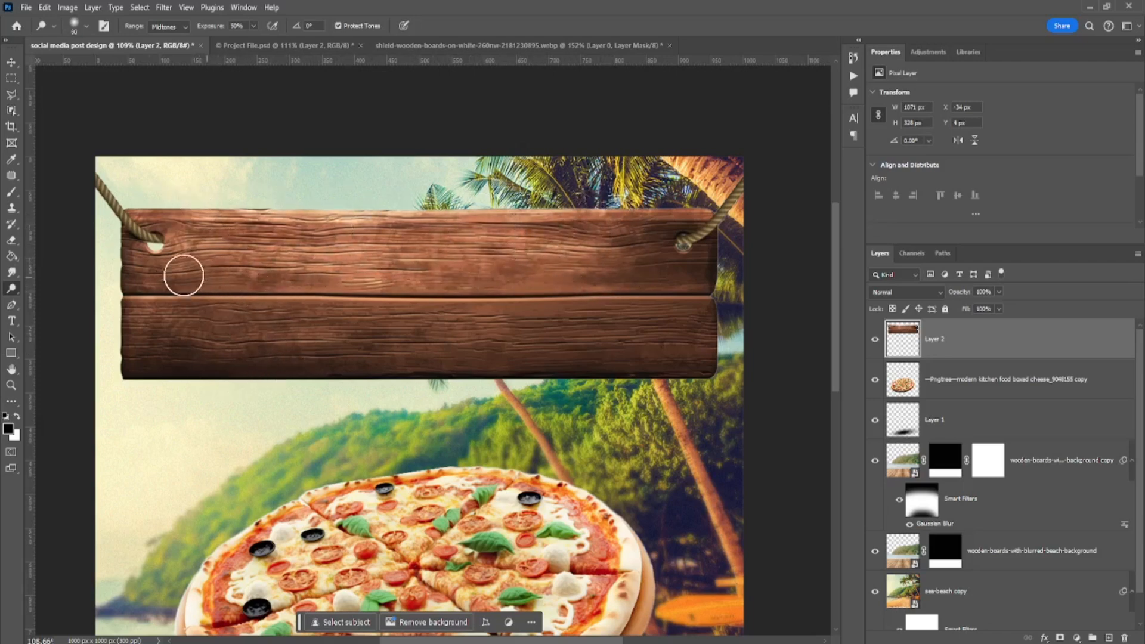
- Dodge the sign's right rope with a much smaller brush at 50% exposure
scroll(679, 239, "up", 5)
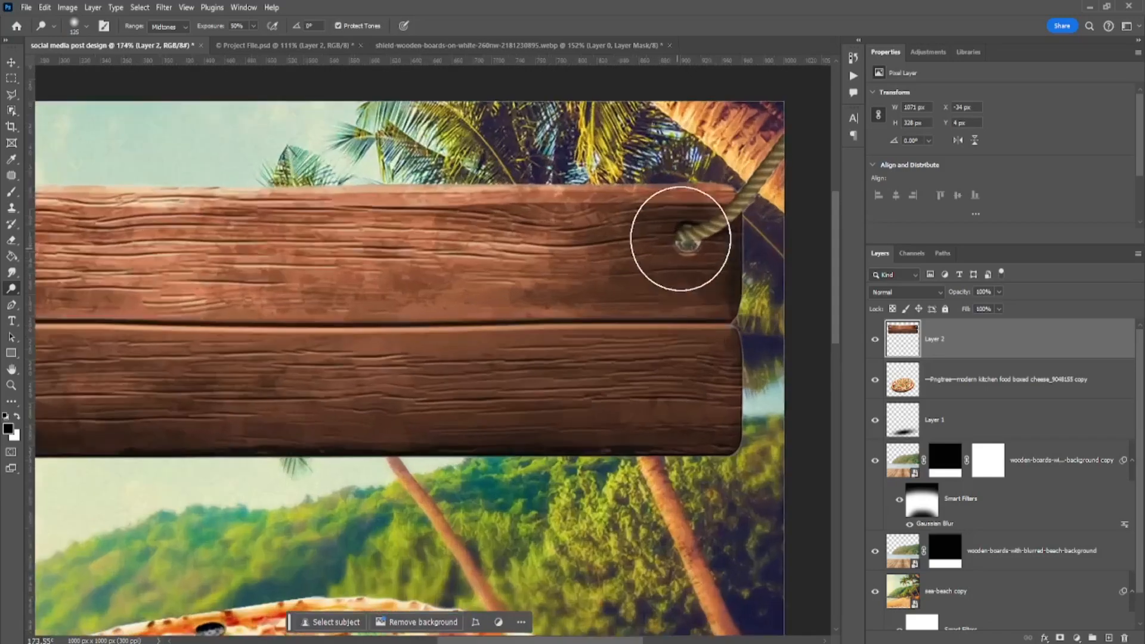
key("bracketleft")
key("bracketleft")
key("bracketleft")
key("bracketleft")
key("bracketleft")
key("bracketleft")
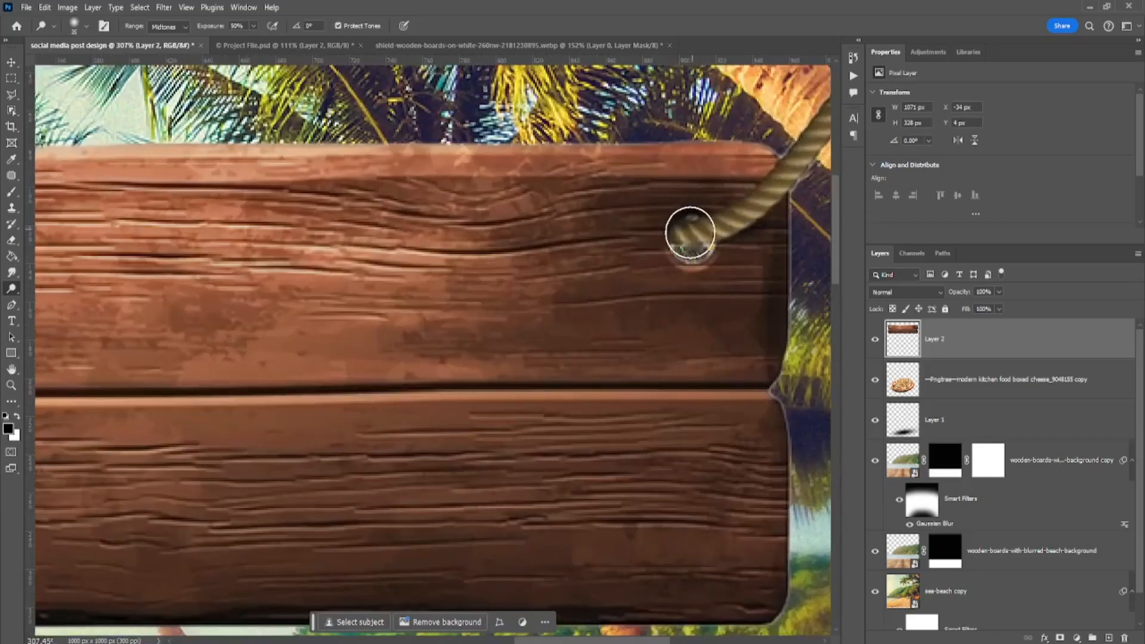
scroll(685, 241, "up", 2)
key("bracketleft")
key("bracketleft")
key("bracketleft")
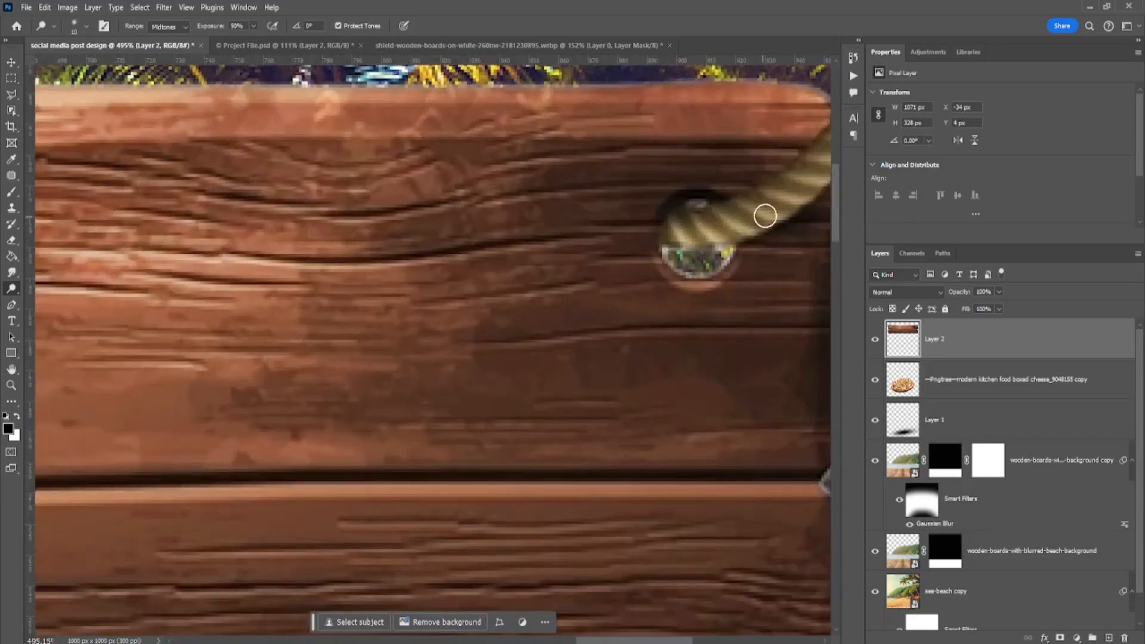
scroll(774, 214, "down", 3)
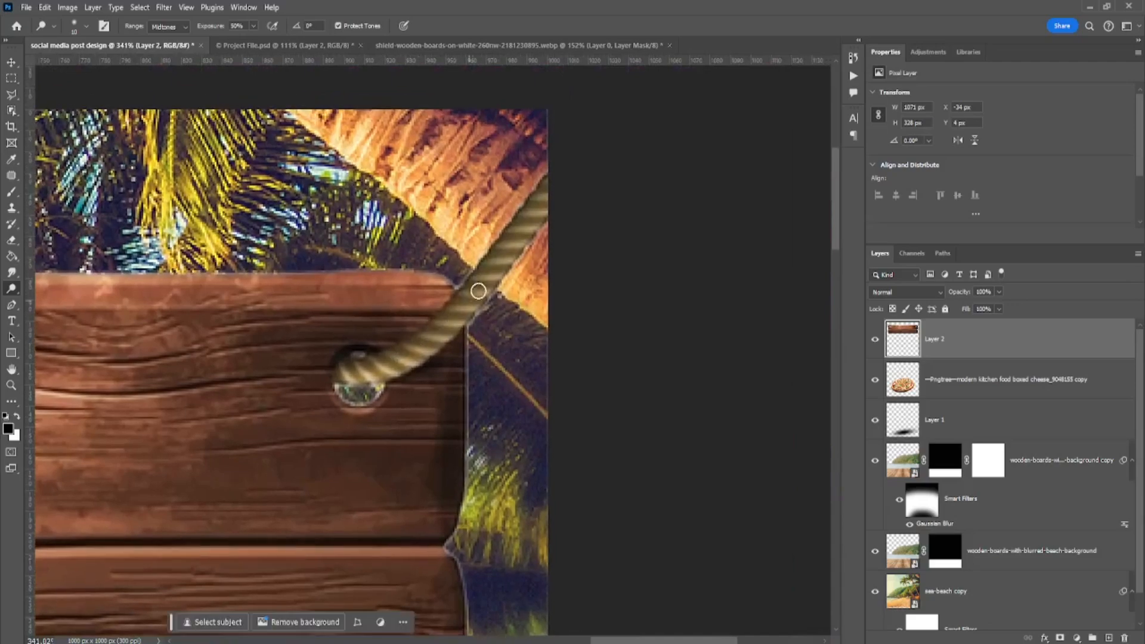
left_click_drag(555, 204, 387, 364)
- Dodge the sign's left rope with the same small brush
scroll(316, 376, "down", 5)
mouse_move(317, 375)
left_mouse_down()
mouse_move(570, 355)
mouse_move(692, 322)
left_mouse_up()
scroll(246, 326, "up", 3)
left_click_drag(140, 315, 417, 334)
scroll(371, 340, "up", 5)
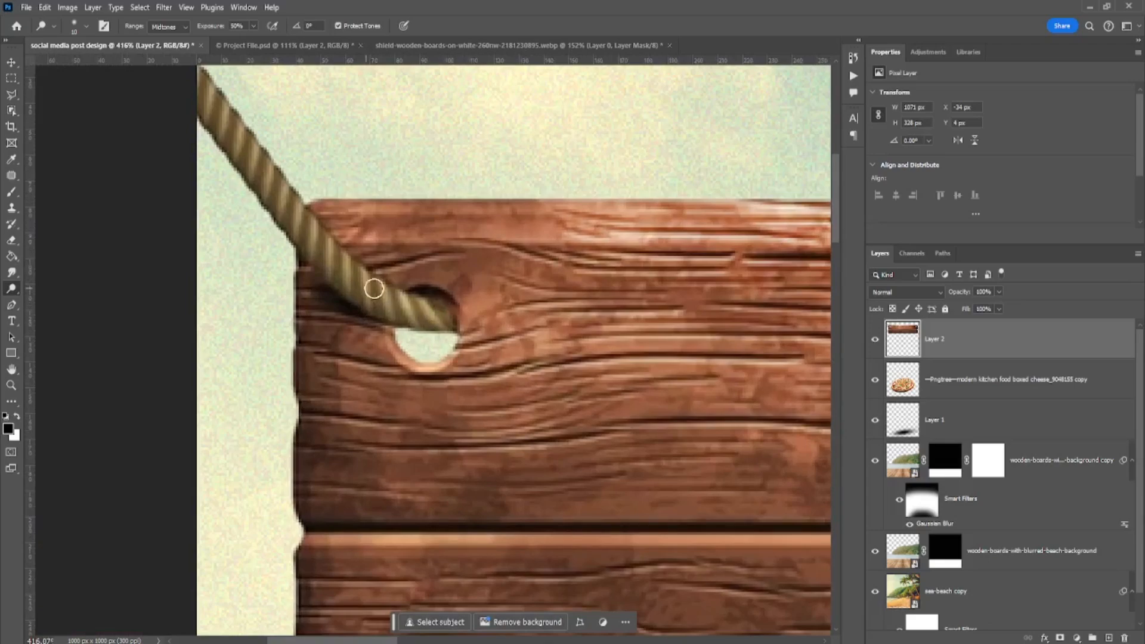
mouse_move(308, 238)
left_mouse_down()
mouse_move(215, 130)
mouse_move(212, 81)
mouse_move(306, 206)
mouse_move(273, 168)
mouse_move(372, 253)
left_mouse_up()
scroll(358, 207, "down", 5)
scroll(361, 212, "down", 2)
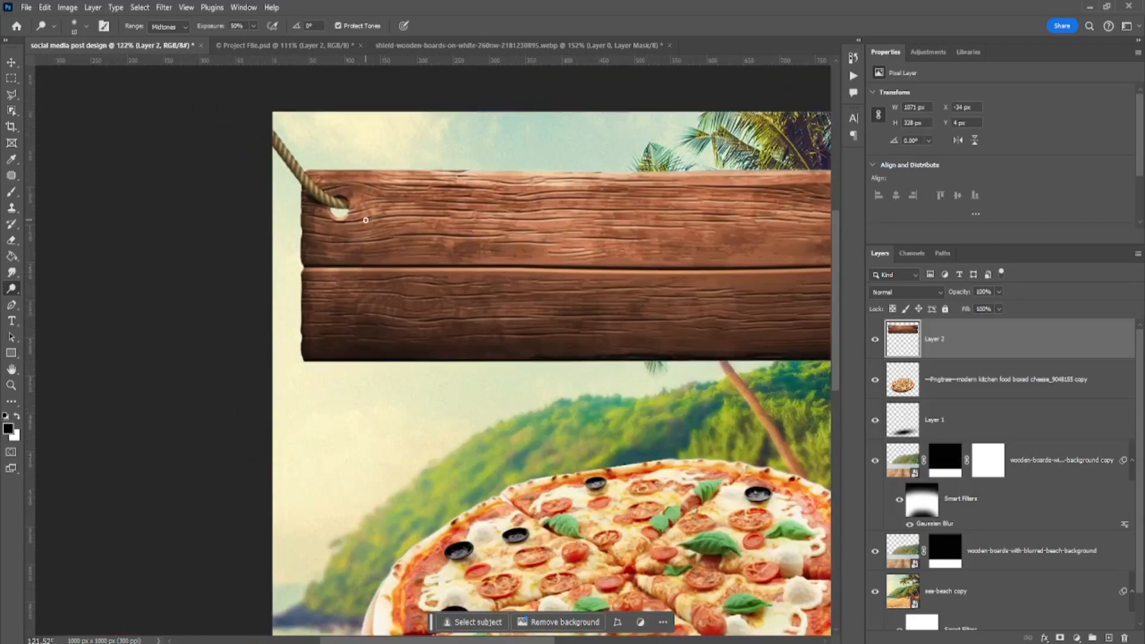
- Dodge highlights along the seam between the sign's two planks with an enlarged brush
scroll(366, 221, "up", 1)
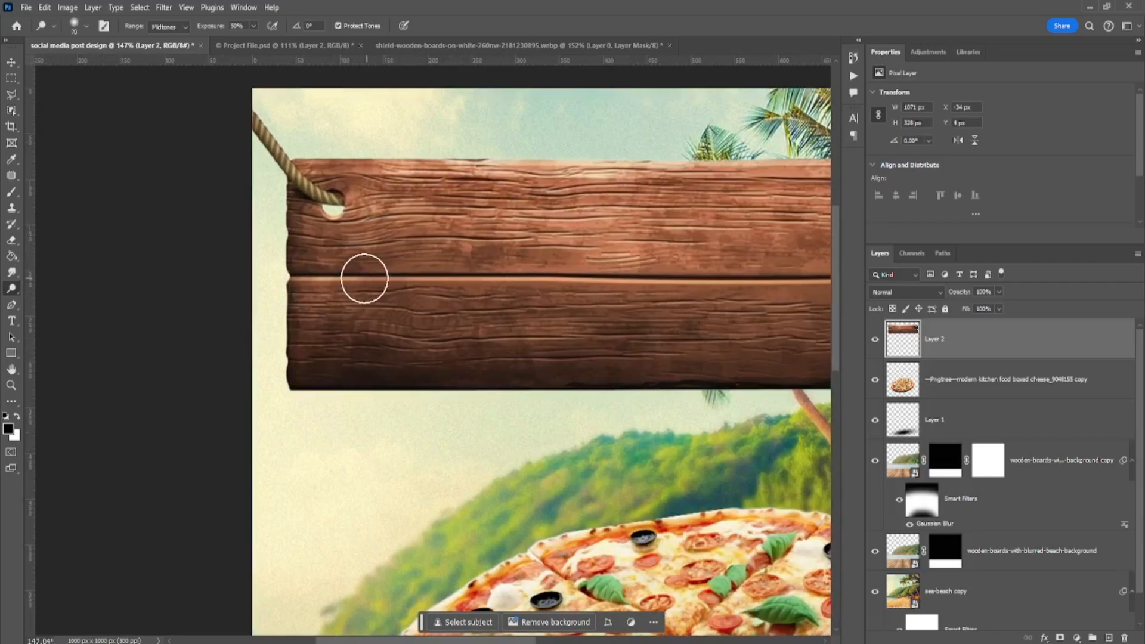
left_click_drag(319, 281, 644, 270)
left_click_drag(391, 269, 98, 266)
scroll(100, 267, "down", 2)
left_click_drag(261, 282, 444, 282)
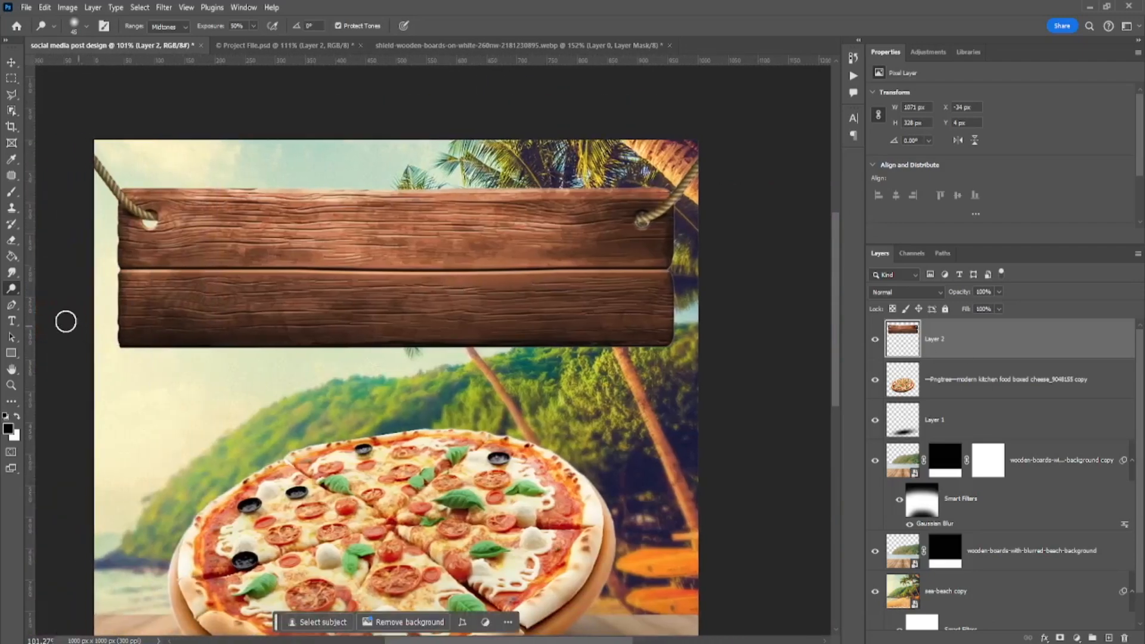
- Burn the sign's bottom edge with an enlarged Burn brush set to midtones at 50% exposure
right_click(14, 288)
left_click(60, 300)
scroll(181, 311, "up", 1)
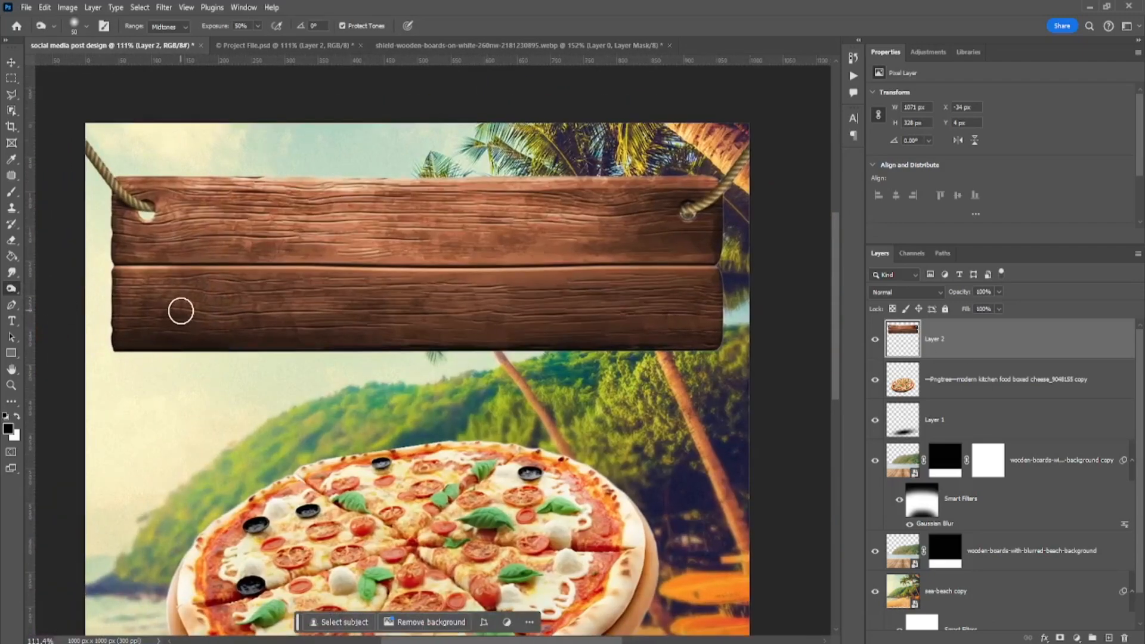
key("bracketright")
key("bracketright")
key("bracketright")
key("bracketright")
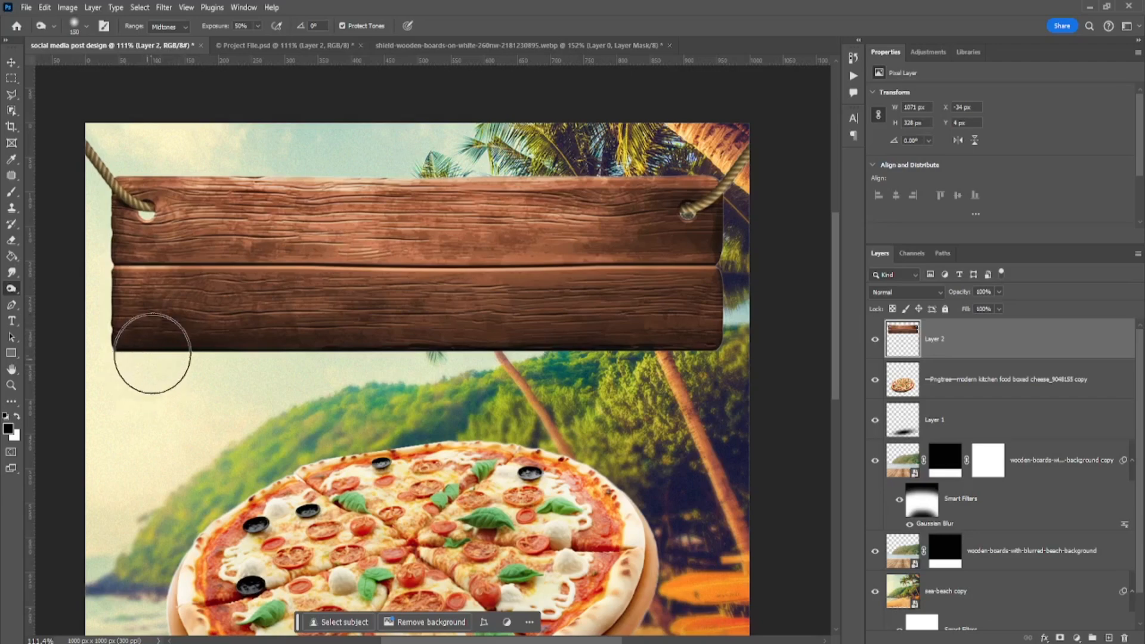
key("bracketleft")
key("bracketleft")
key("bracketleft")
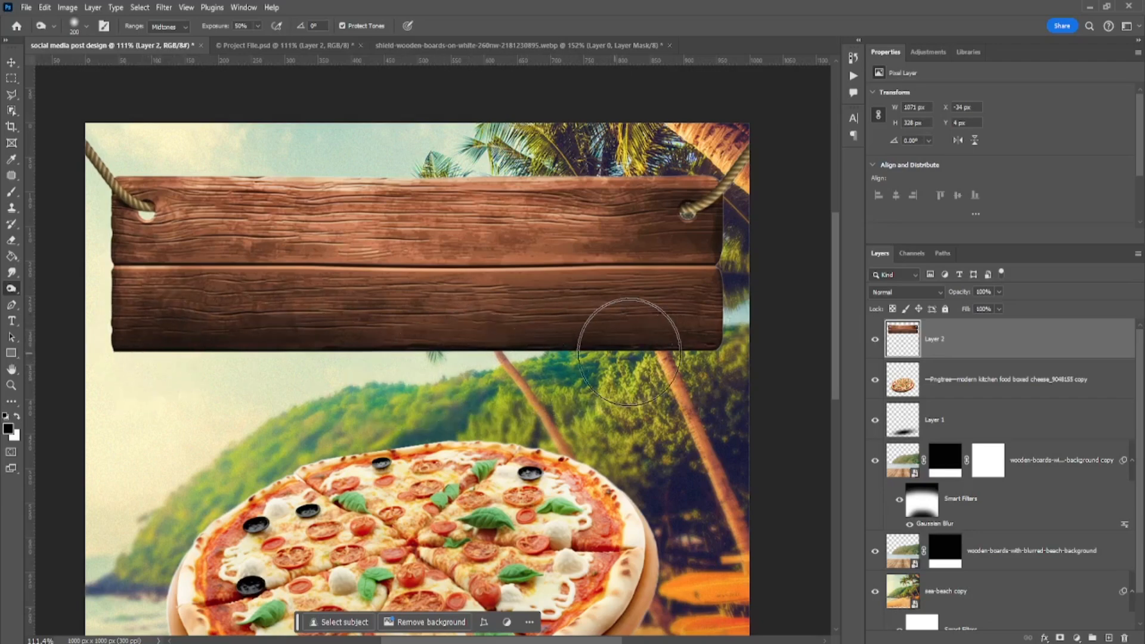
- Burn shading along the sign's right rope with a much smaller brush
scroll(721, 243, "up", 5)
scroll(747, 122, "up", 3)
key("bracketleft")
key("bracketleft")
key("bracketleft")
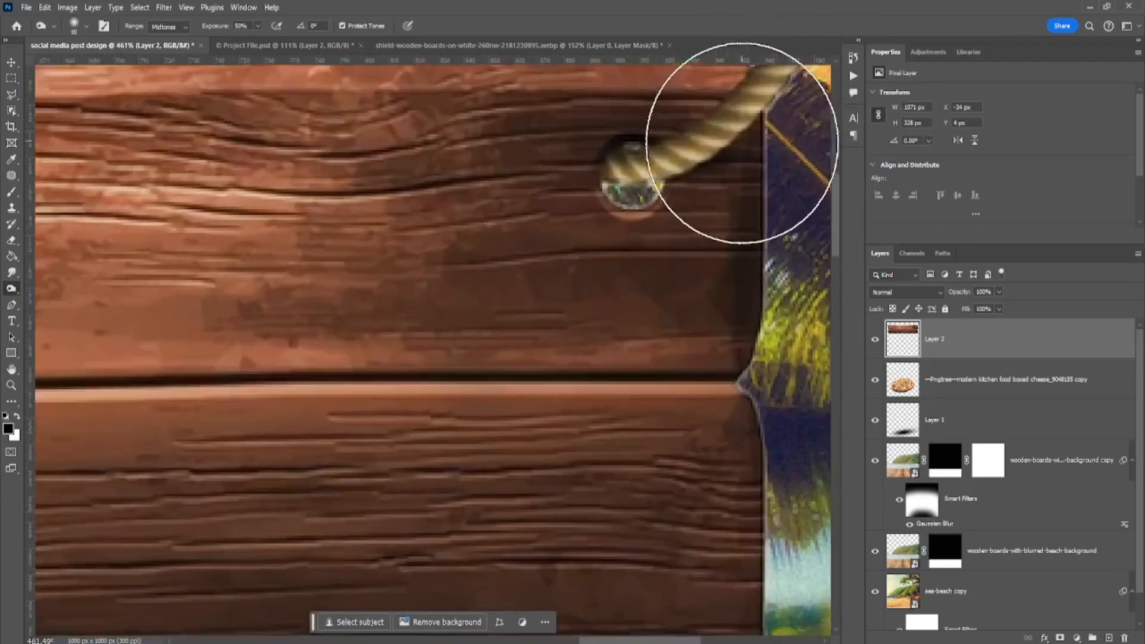
scroll(727, 148, "down", 5)
left_click_drag(706, 187, 658, 299)
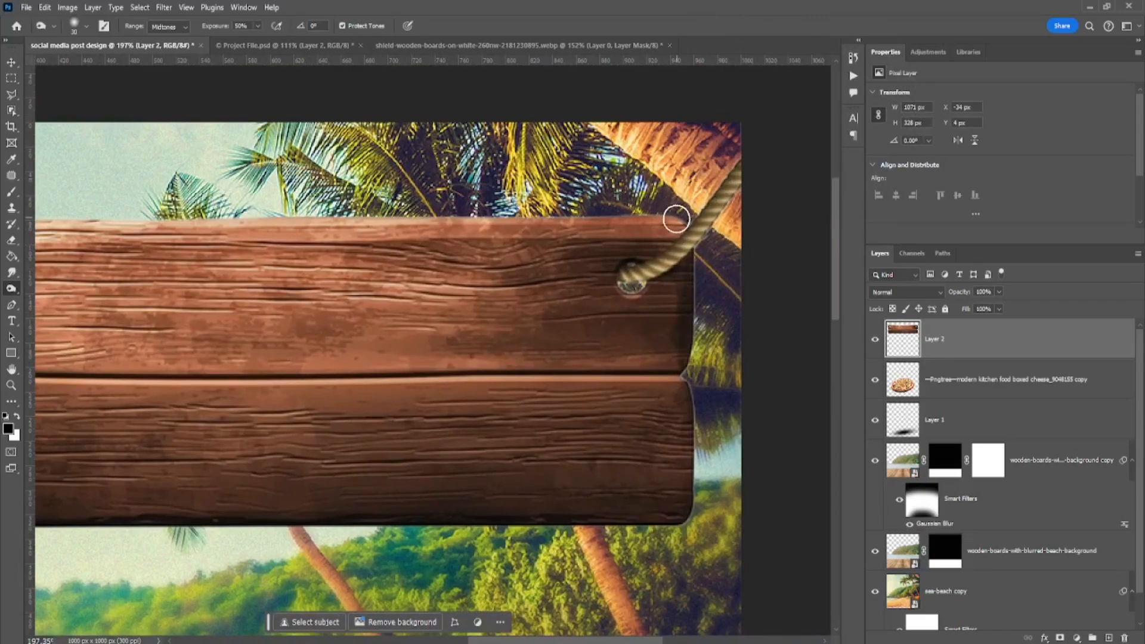
key("bracketleft")
key("bracketleft")
scroll(674, 230, "up", 4)
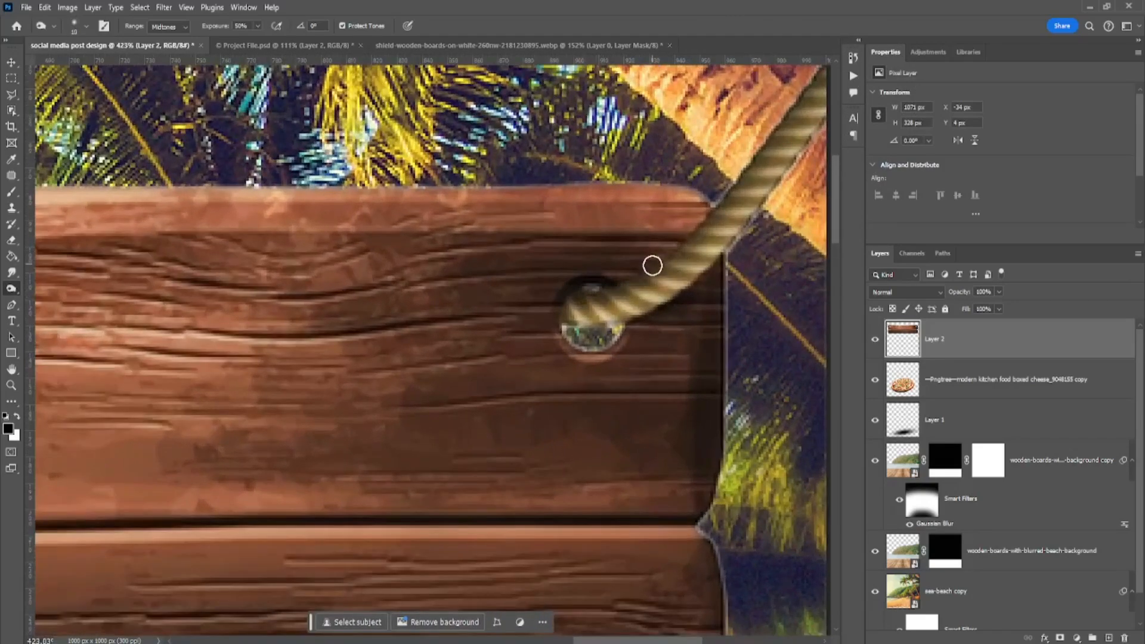
left_click_drag(652, 265, 747, 201)
left_click_drag(813, 85, 699, 240)
scroll(685, 245, "down", 5)
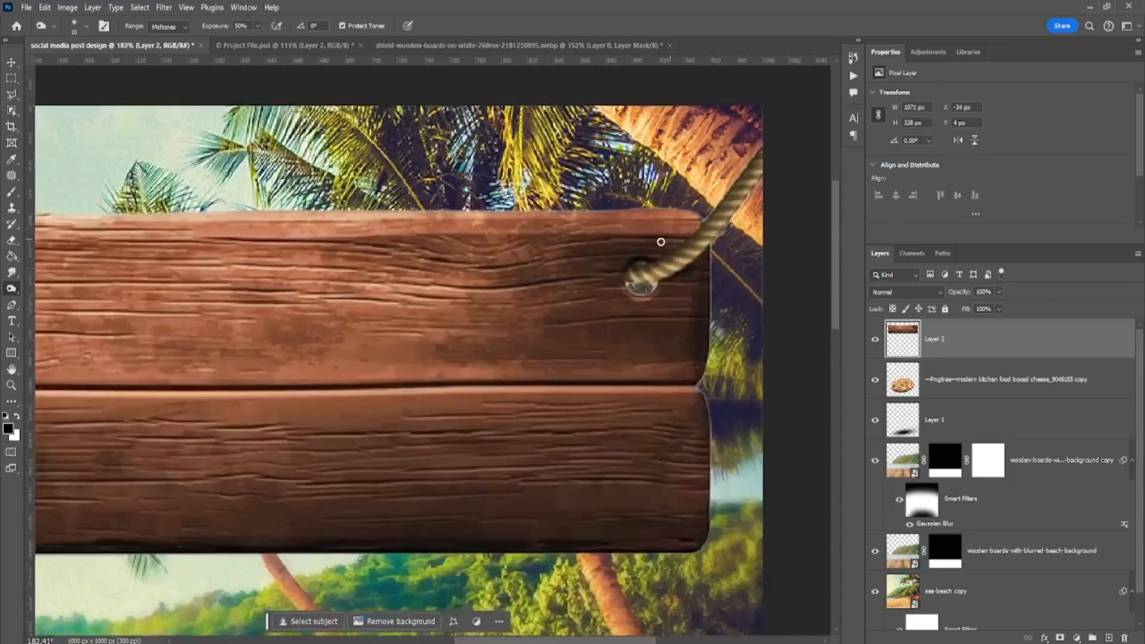
- Burn the edge of the sign's left rope down to its hole with the same small brush
left_click_drag(602, 275, 937, 240)
left_click_drag(267, 299, 516, 274)
scroll(337, 153, "up", 4)
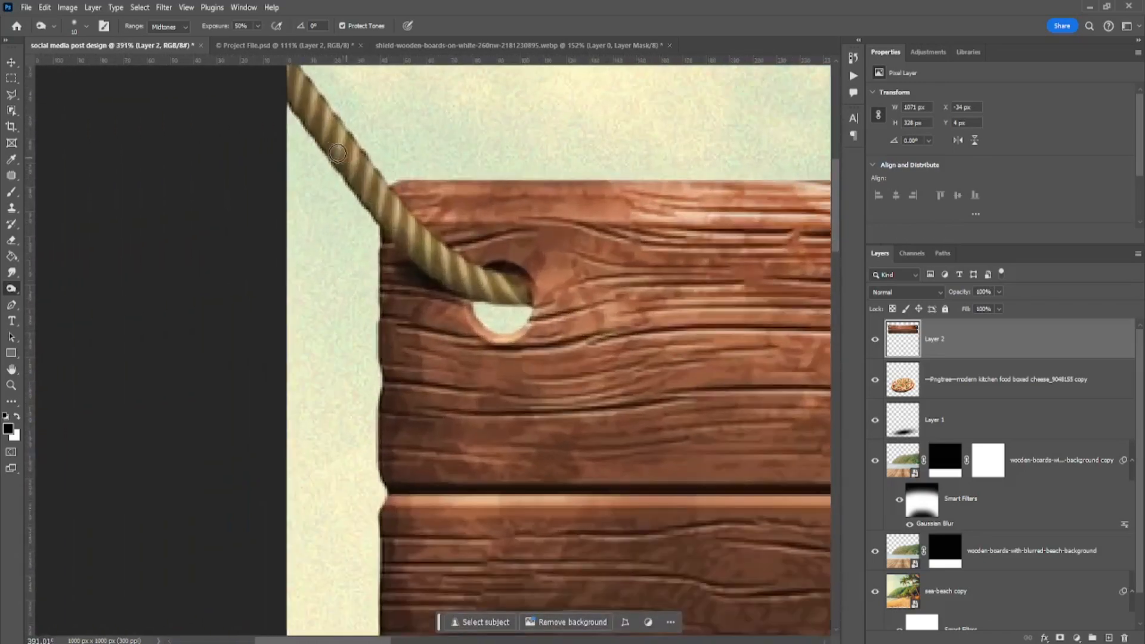
left_click_drag(366, 199, 495, 289)
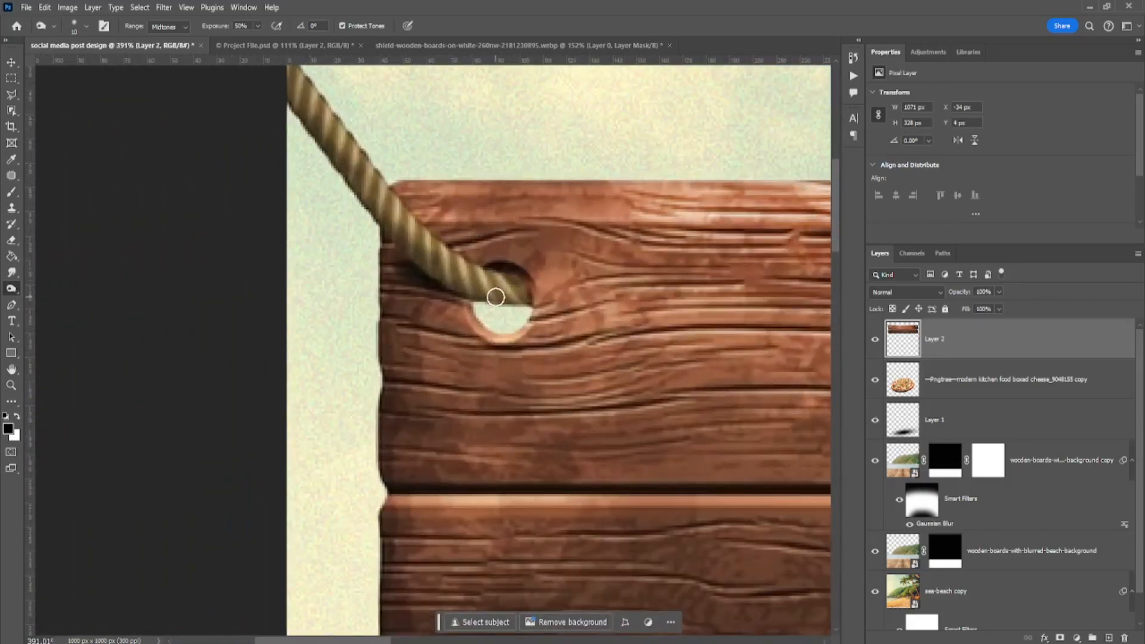
scroll(385, 294, "down", 7)
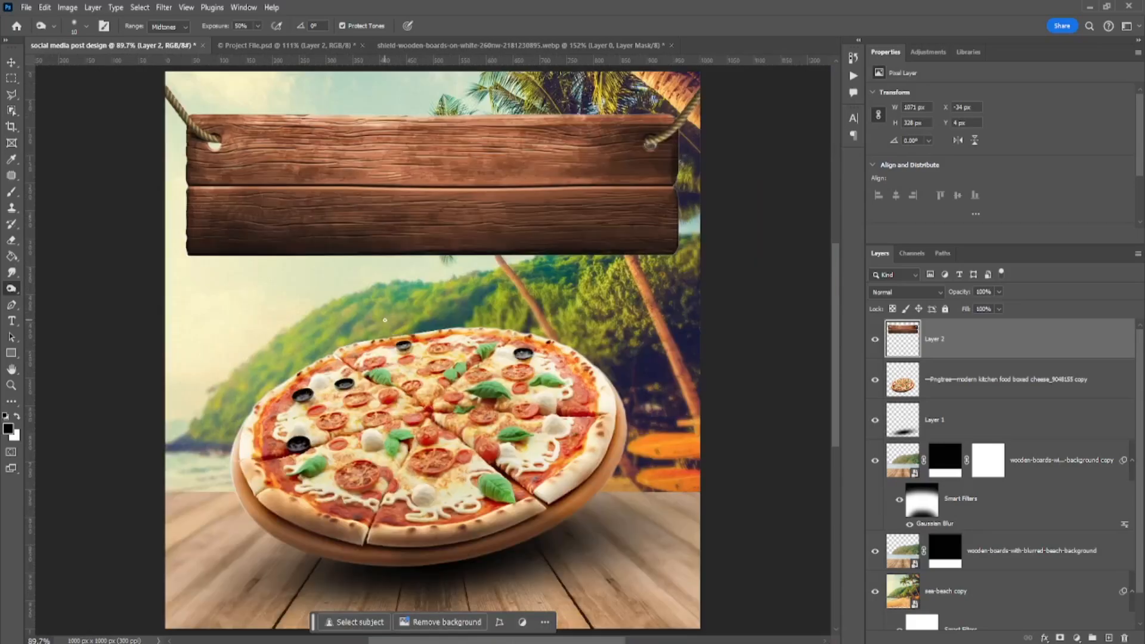
scroll(443, 297, "up", 1)
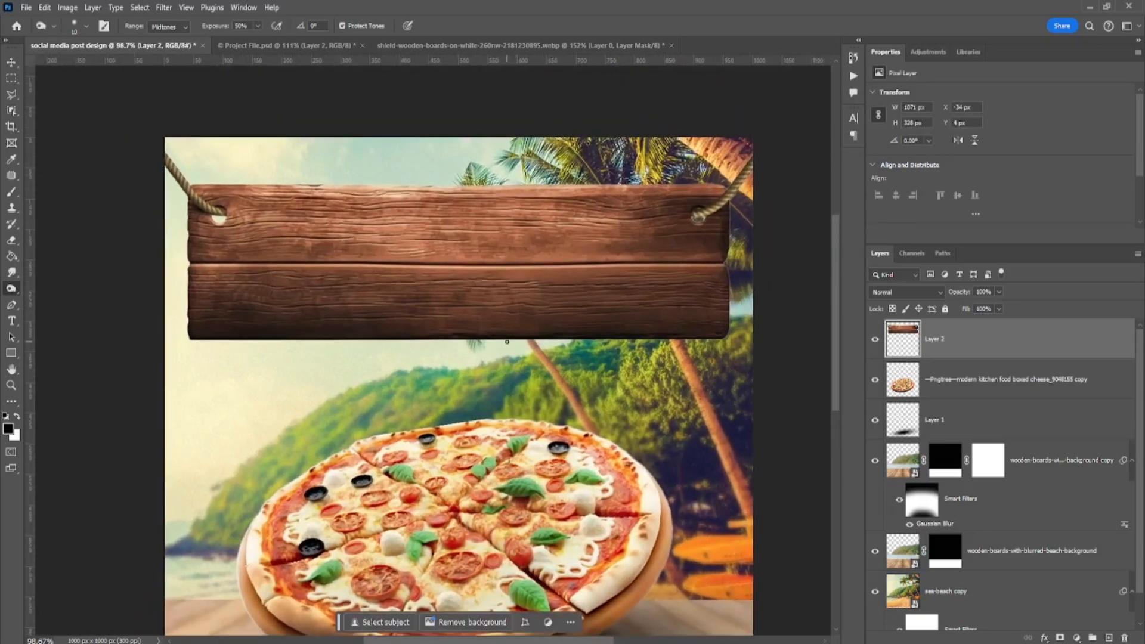
- Add a text layer reading PIZZA on the wooden sign
key("v")
scroll(357, 215, "up", 4)
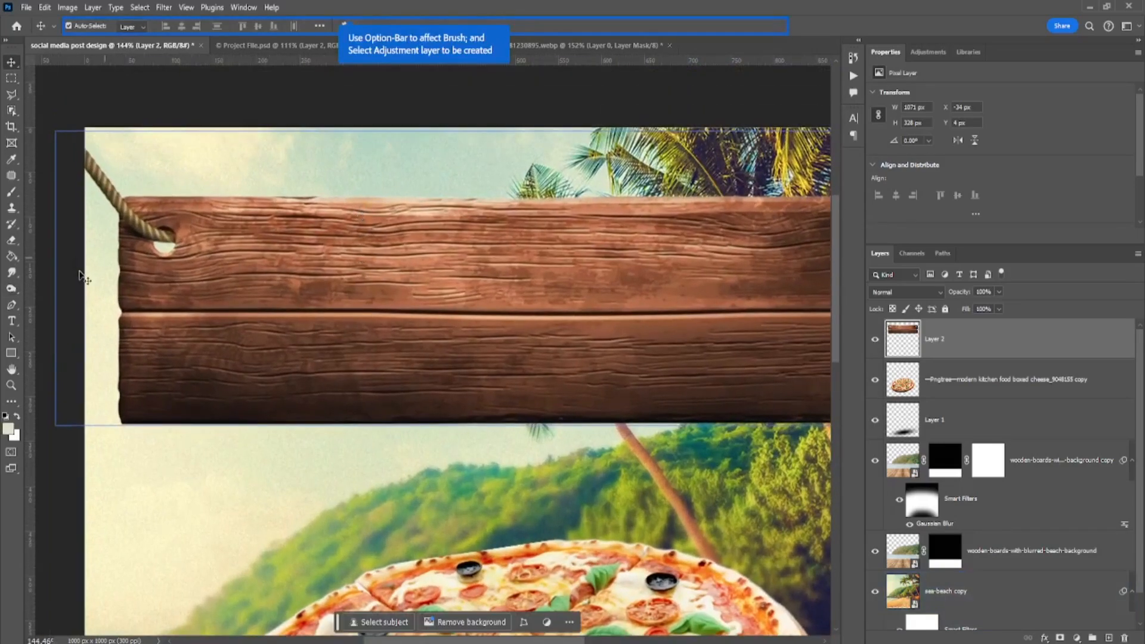
left_click(11, 320)
left_click(321, 291)
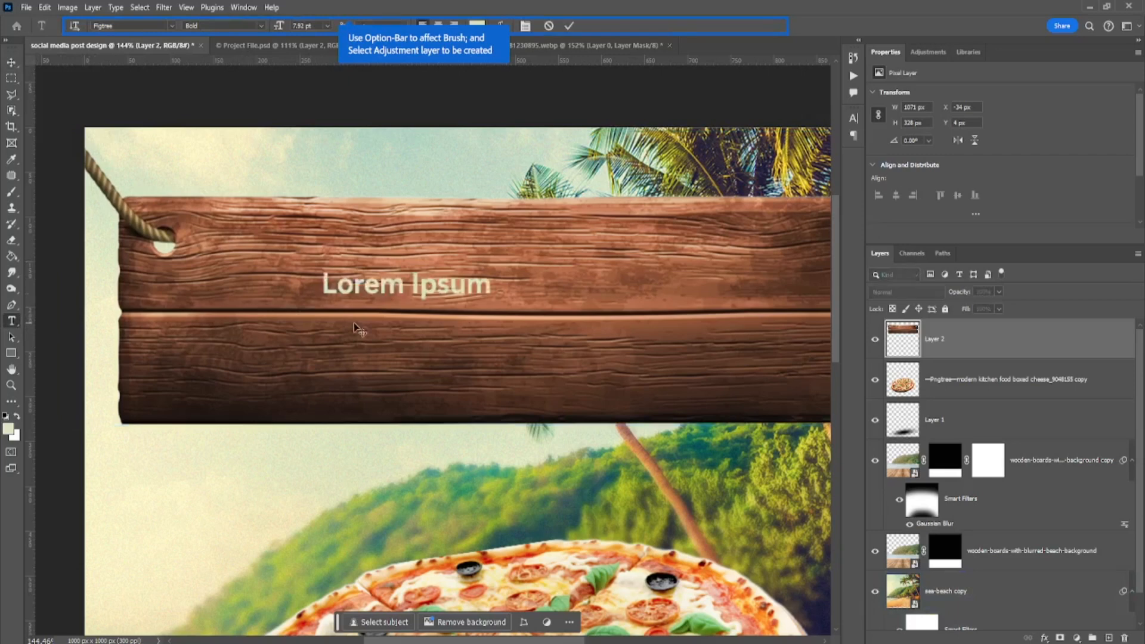
type("PIZZA")
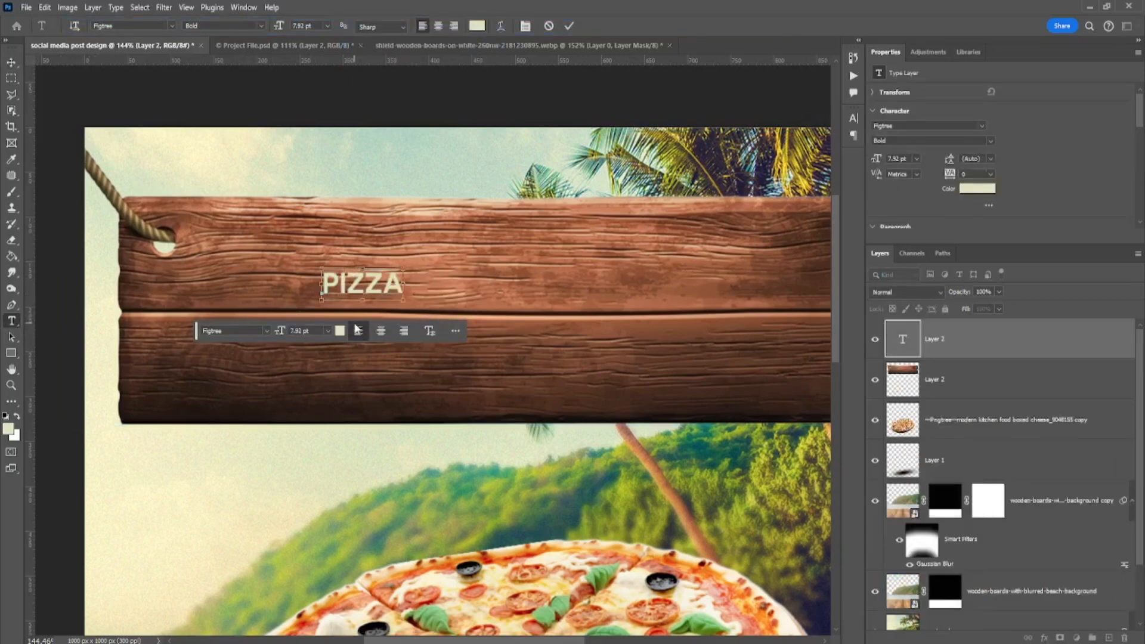
- Set the PIZZA text in the ChunkFive Print font and commit it
key("ctrl+a")
left_click(171, 25)
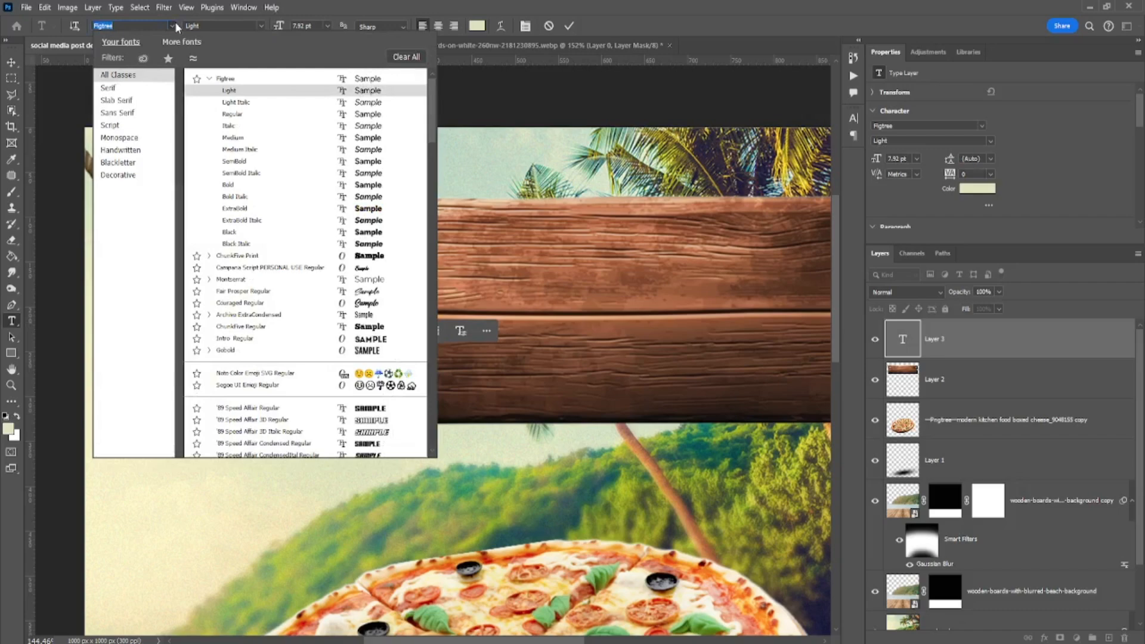
left_click(237, 255)
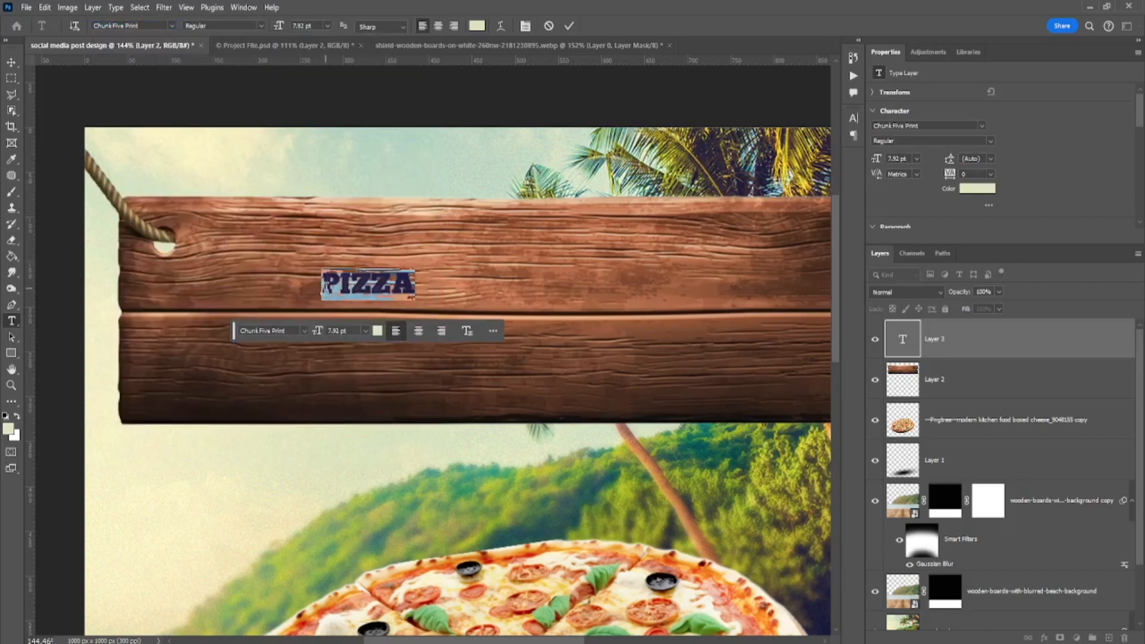
scroll(327, 287, "down", 2)
left_click(15, 79)
- Scale the PIZZA text up to about 57 pt and place it across the middle of the sign
key("ctrl+t")
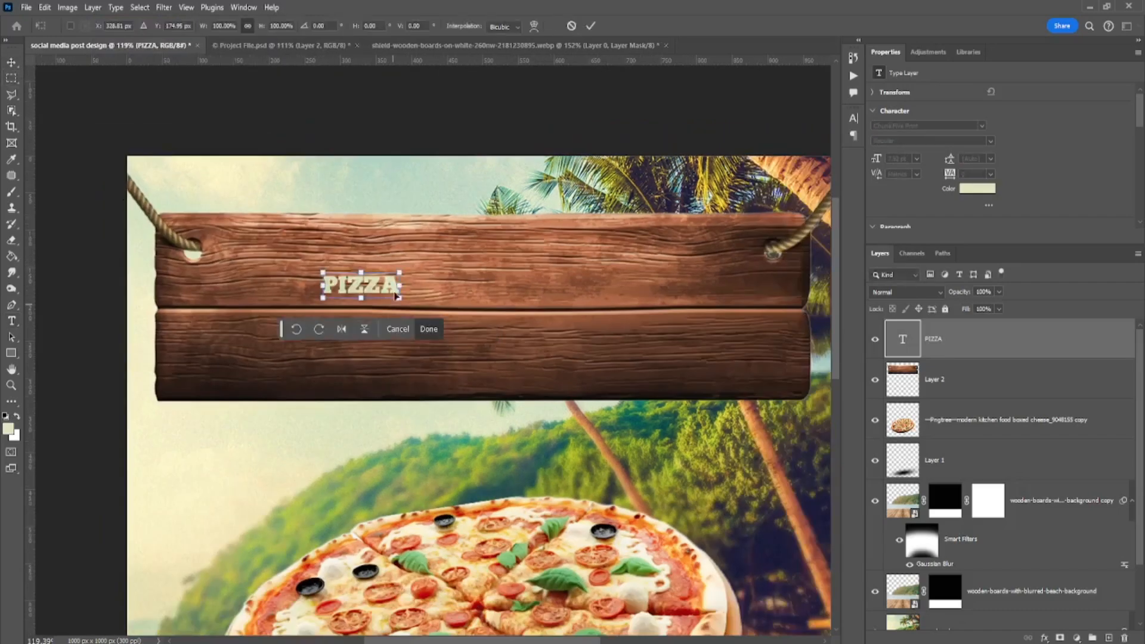
left_click_drag(405, 282, 860, 304)
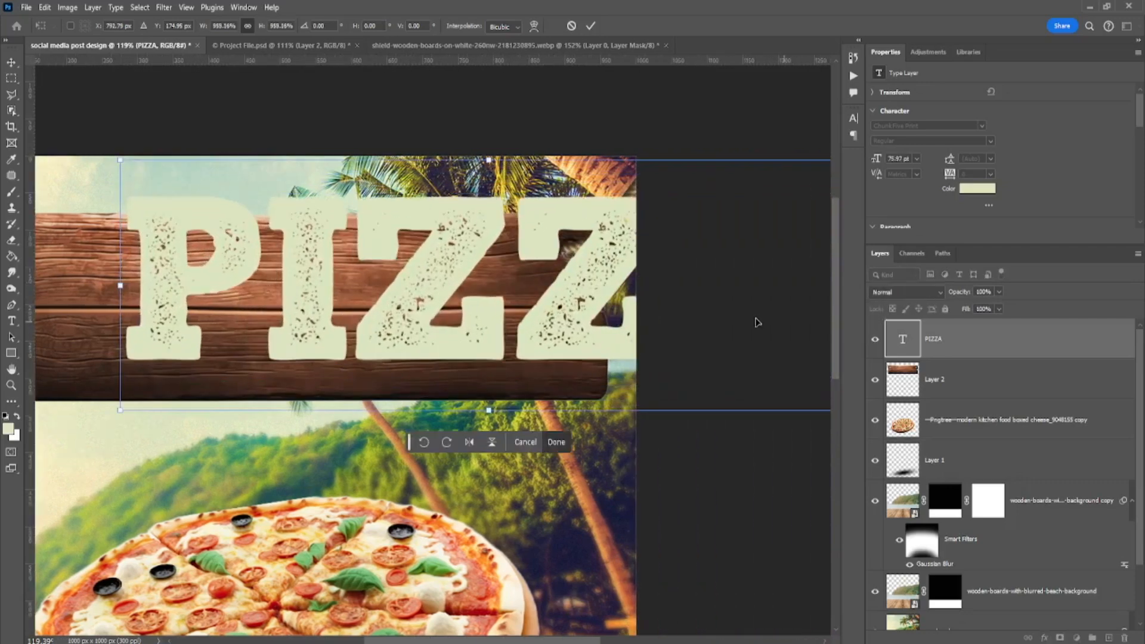
scroll(540, 307, "down", 5)
left_click_drag(506, 295, 593, 295)
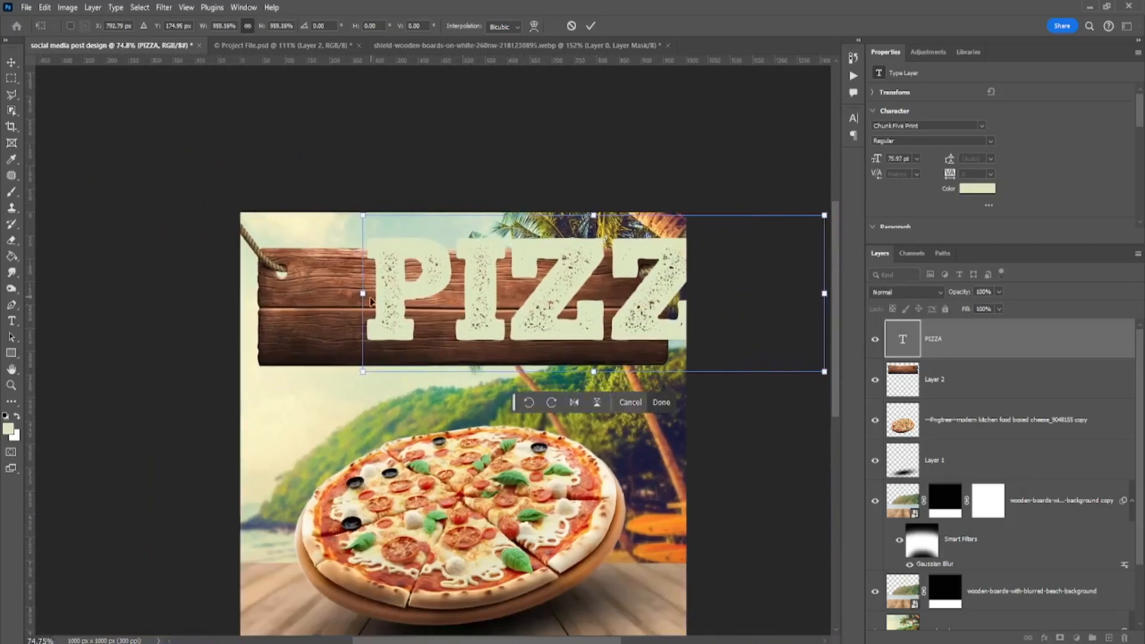
left_click_drag(369, 301, 504, 294)
left_click_drag(632, 304, 438, 325)
left_click_drag(577, 323, 627, 311)
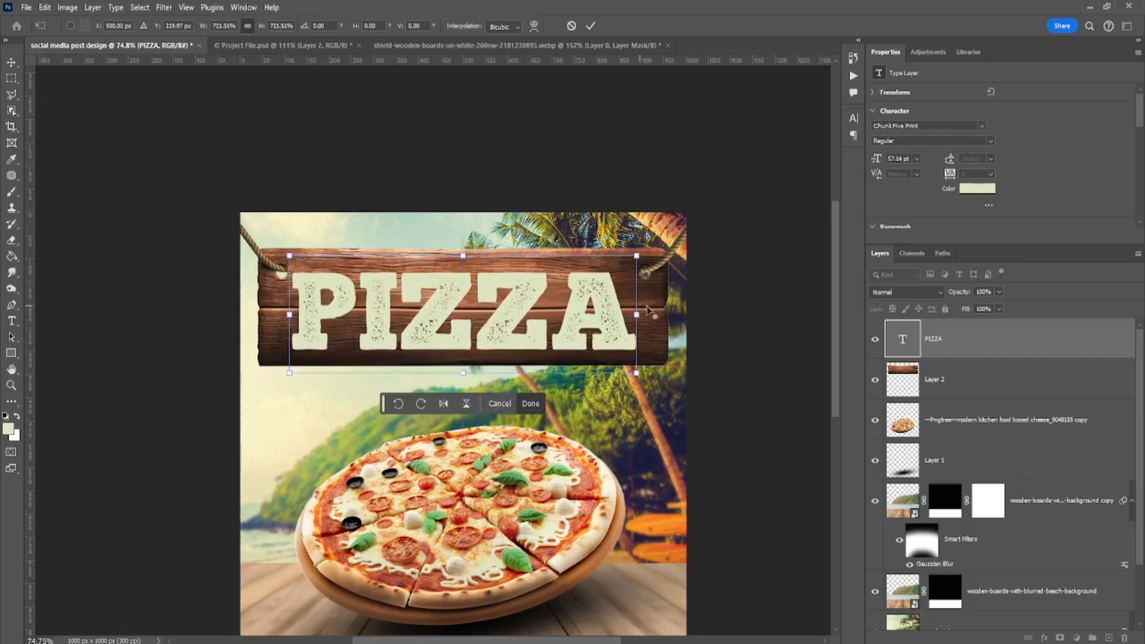
key("Return")
- Fine-tune the PIZZA text so it is centred horizontally on the canvas and sits slightly higher on the sign
scroll(417, 291, "up", 2)
left_click_drag(452, 313, 450, 312)
key("ctrl+a")
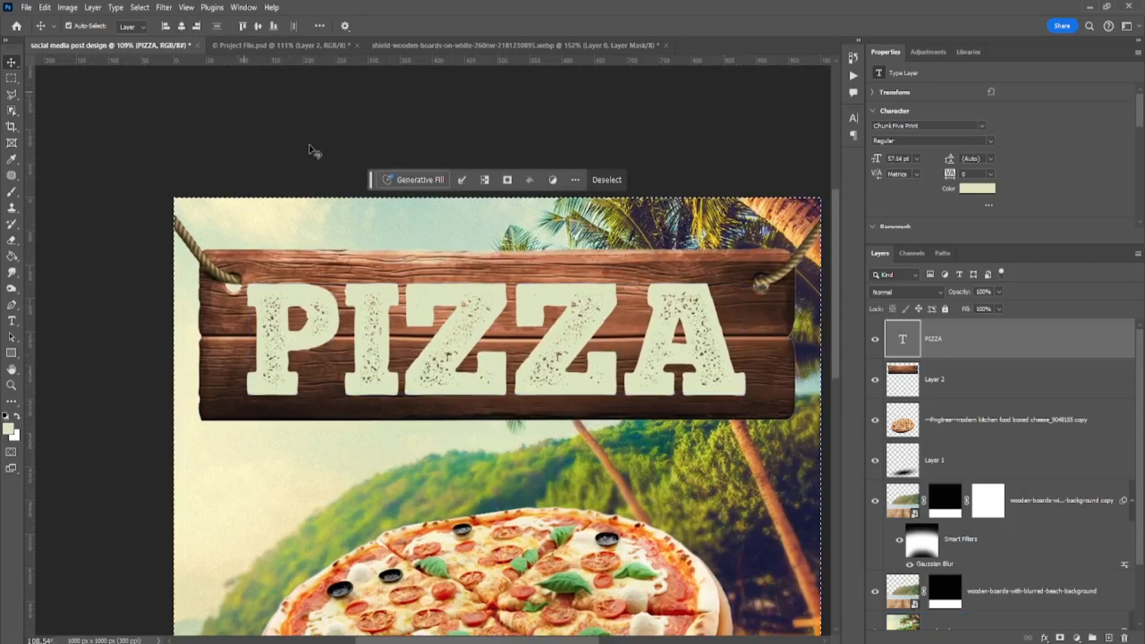
key("ctrl+d")
scroll(559, 322, "up", 1)
key("Up")
key("Up")
key("Up")
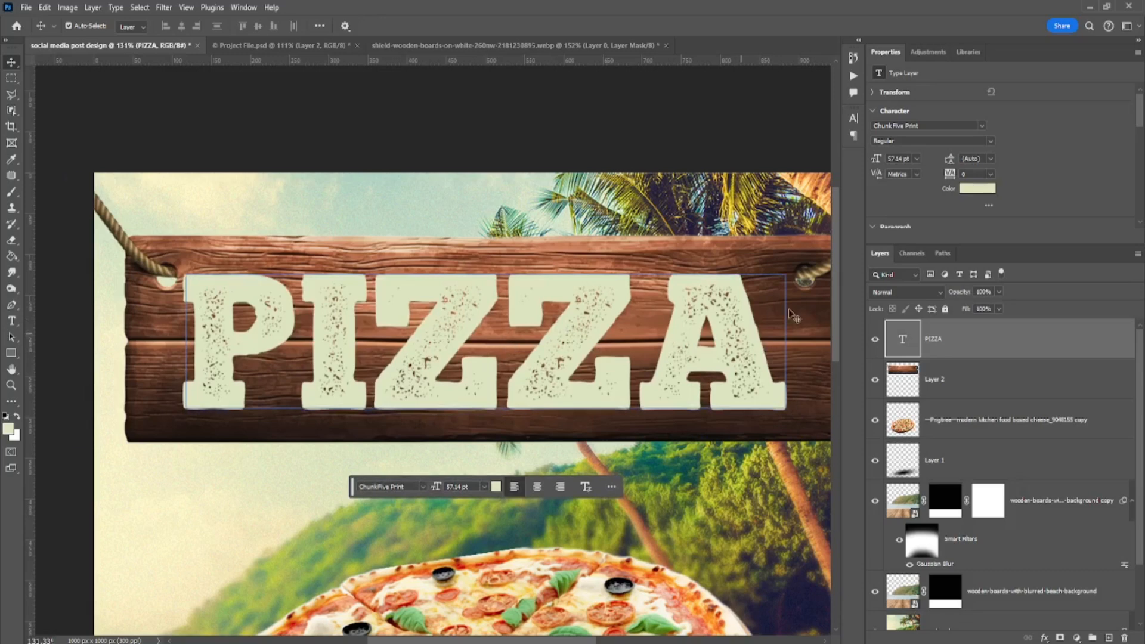
- Add a Multiply drop shadow to the PIZZA text with a 141° angle, 30 px distance, 24 px size and 11% noise, then fine-tune its opacity
right_click(992, 335)
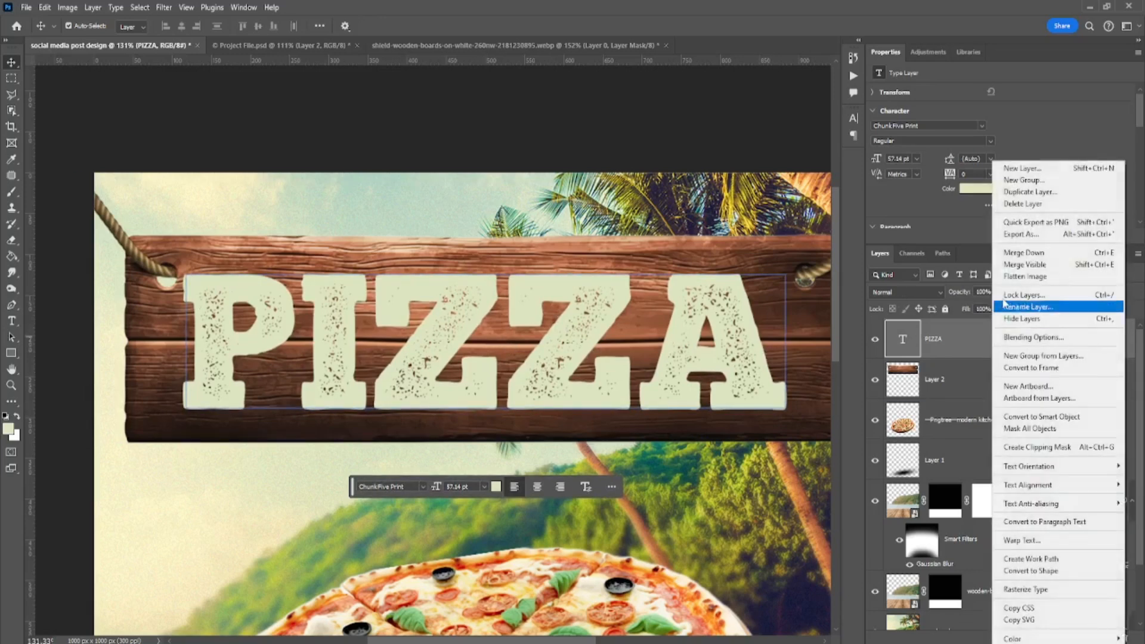
left_click(1033, 337)
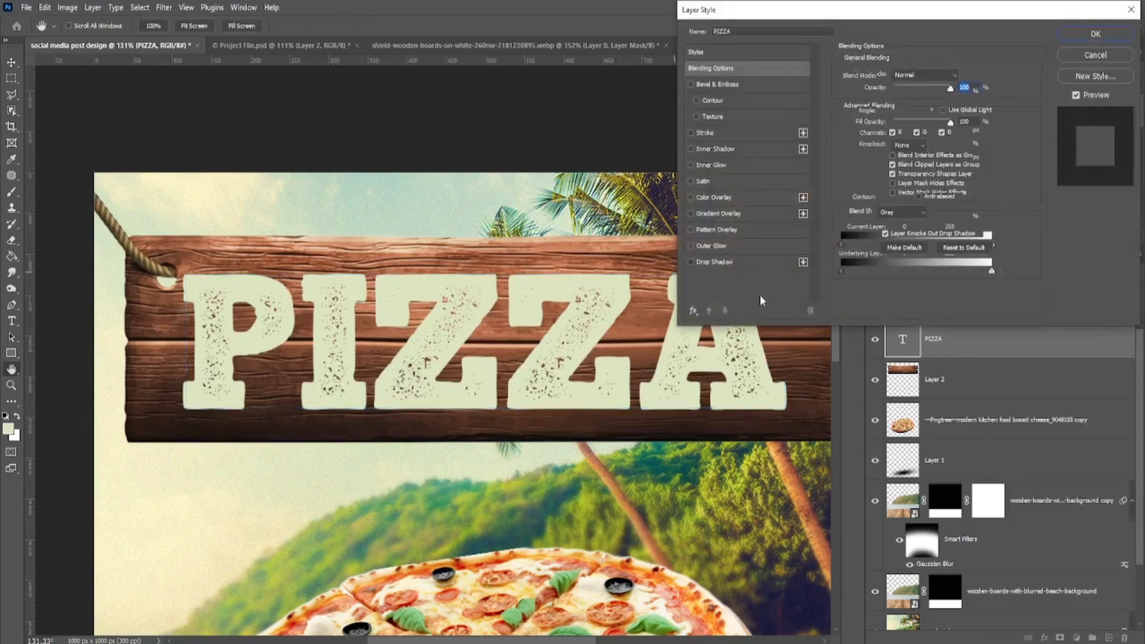
left_click(714, 262)
left_click_drag(910, 162, 883, 161)
mouse_move(795, 407)
left_mouse_down()
mouse_move(792, 385)
mouse_move(792, 394)
left_mouse_up()
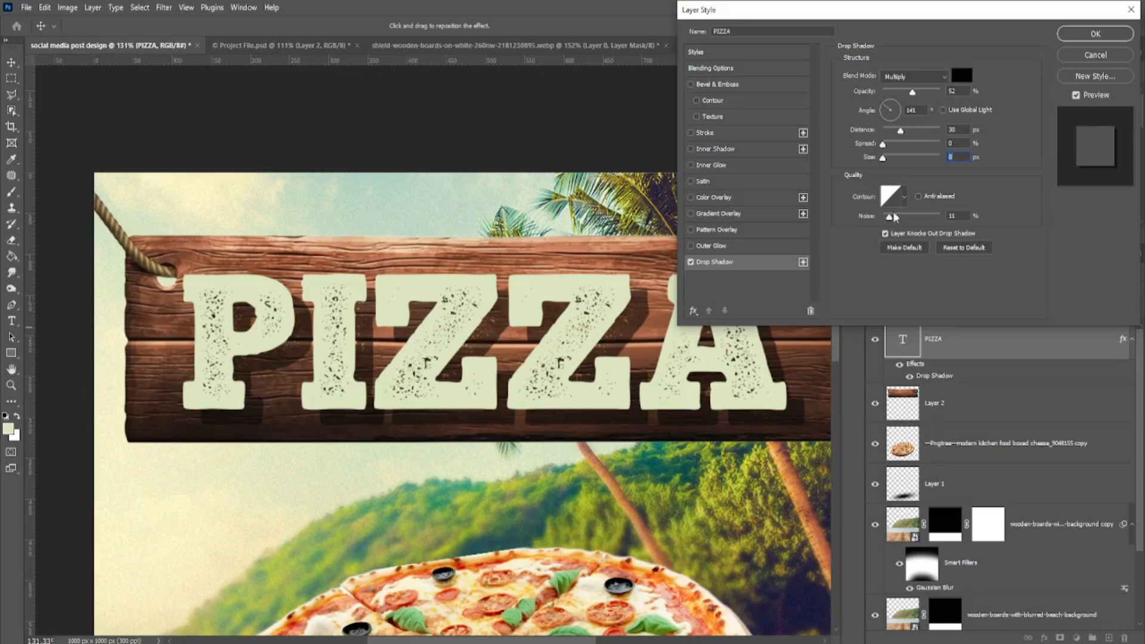
left_click_drag(888, 161, 892, 163)
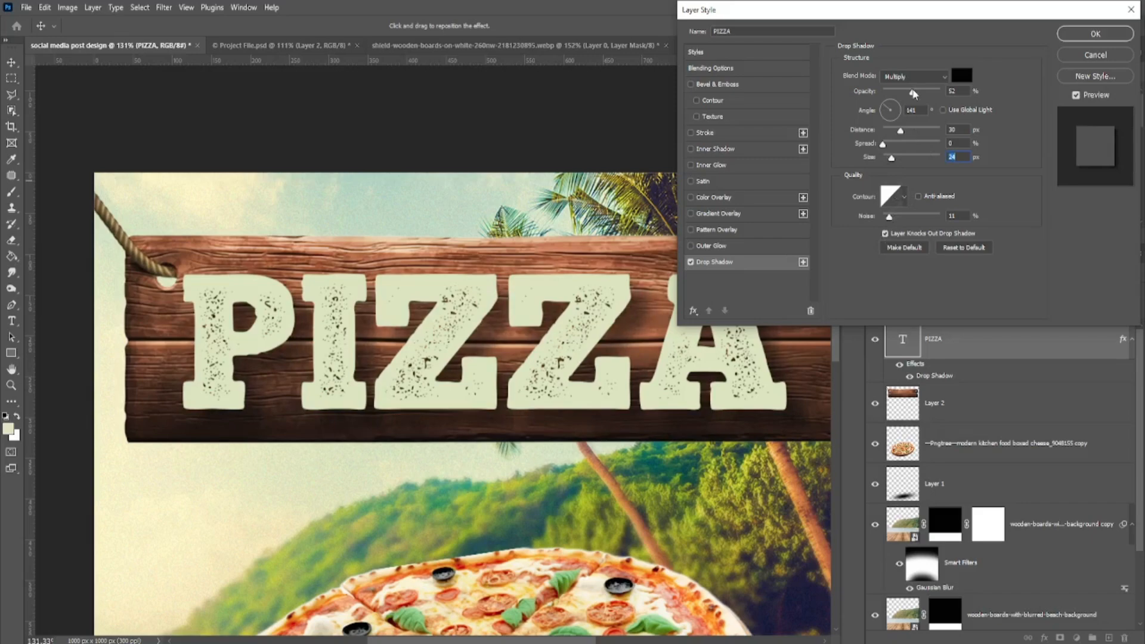
left_click_drag(906, 92, 910, 95)
left_click(1082, 34)
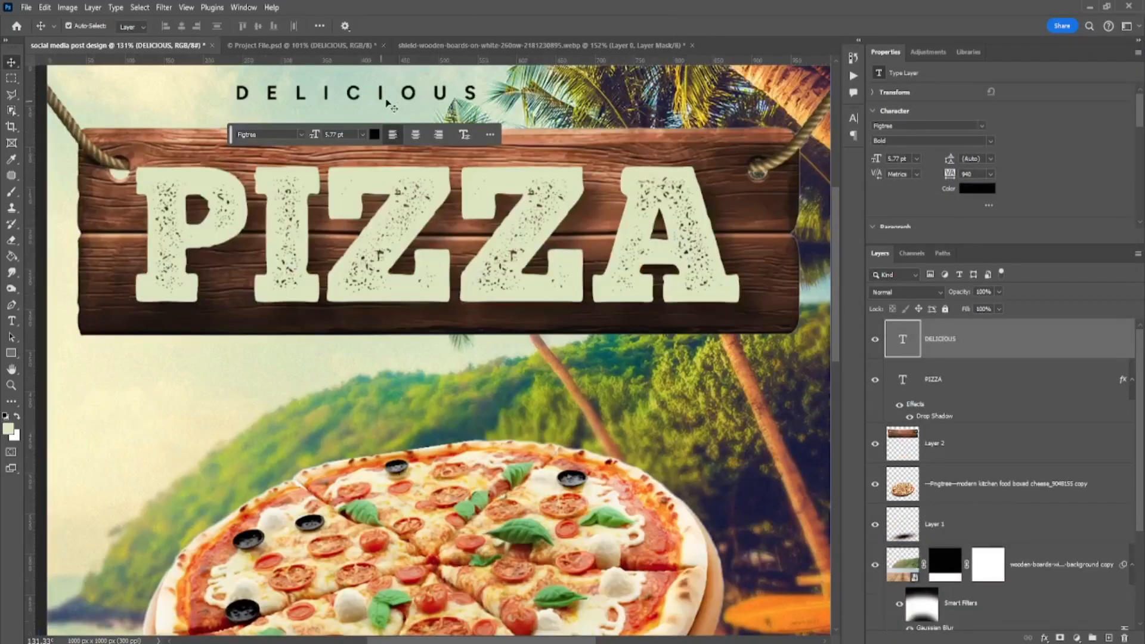
- Position the DELICIOUS text just above the sign and centre it horizontally on the canvas
left_click_drag(409, 94, 433, 112)
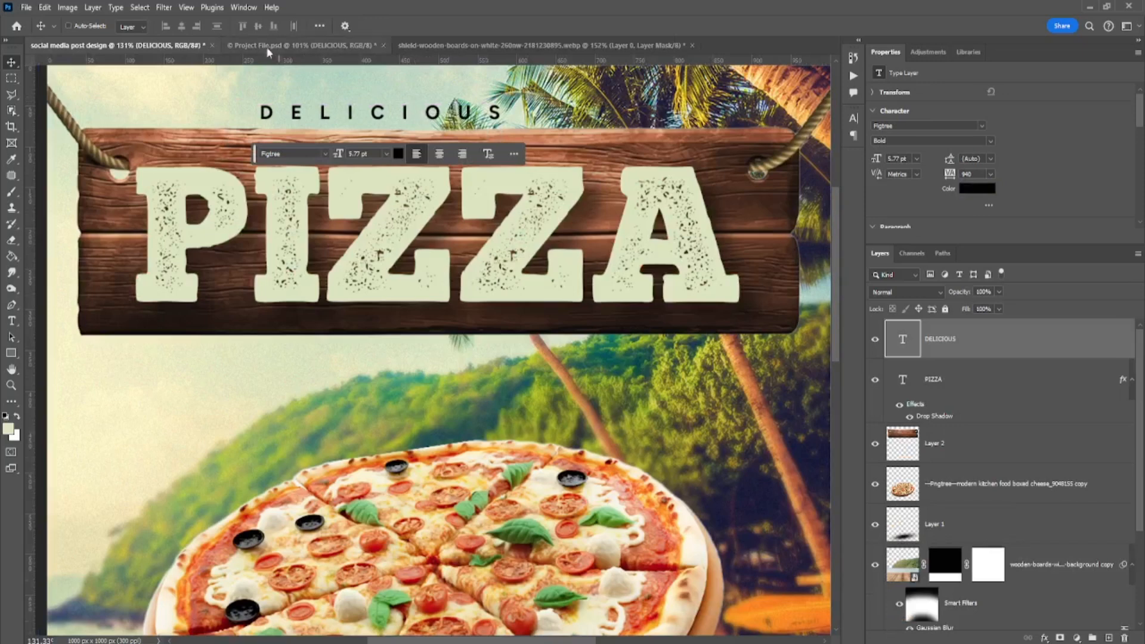
key("ctrl+a")
left_click(182, 26)
key("ctrl+d")
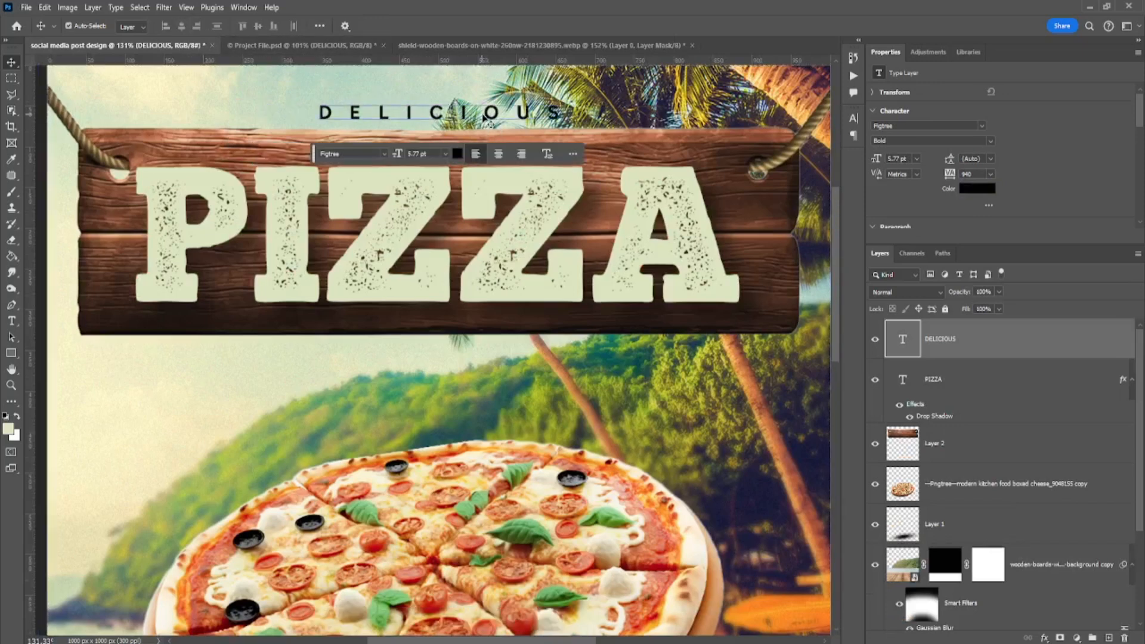
left_click_drag(482, 114, 482, 109)
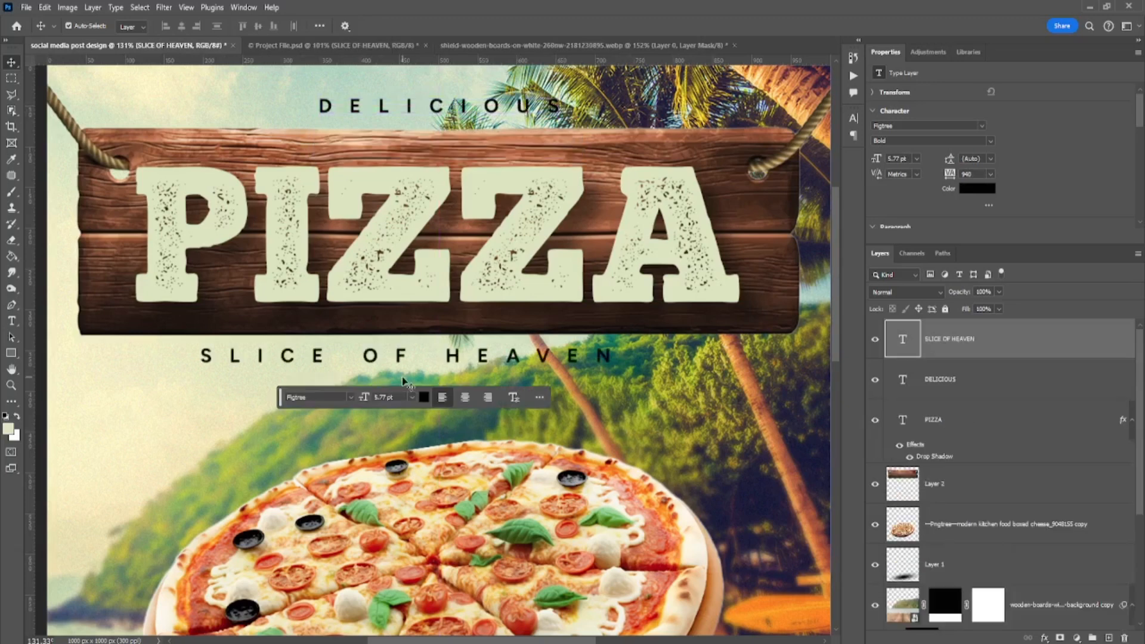
- Position the SLICE OF HEAVEN text just below the sign and centre it horizontally on the canvas
left_click_drag(413, 360, 419, 370)
key("ctrl+a")
left_click(182, 26)
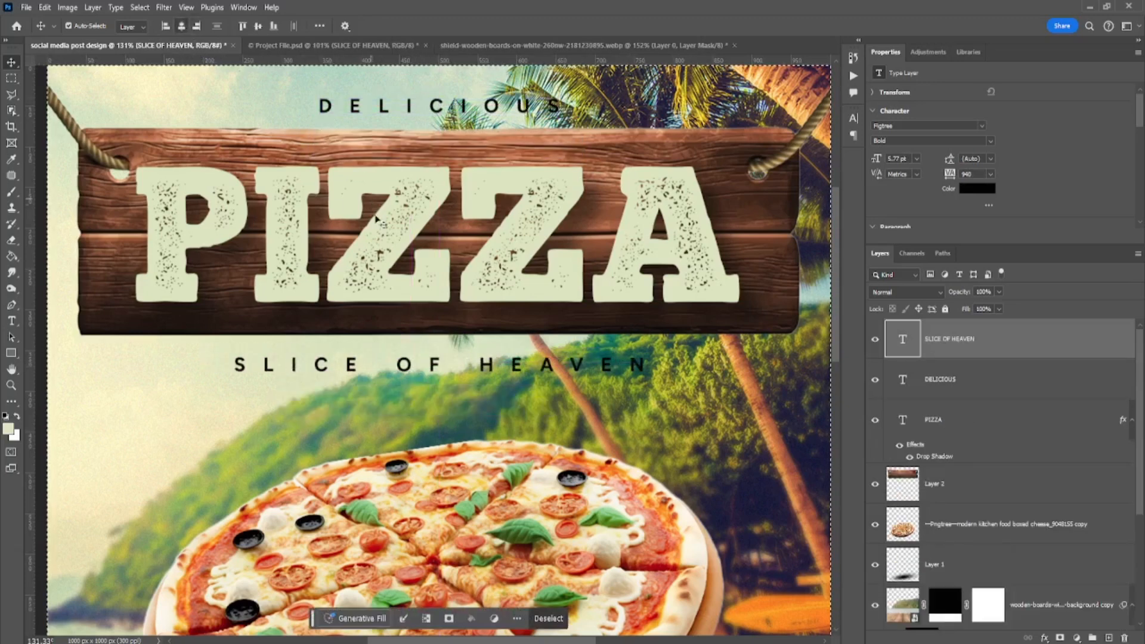
key("ctrl+d")
left_click_drag(475, 366, 485, 370)
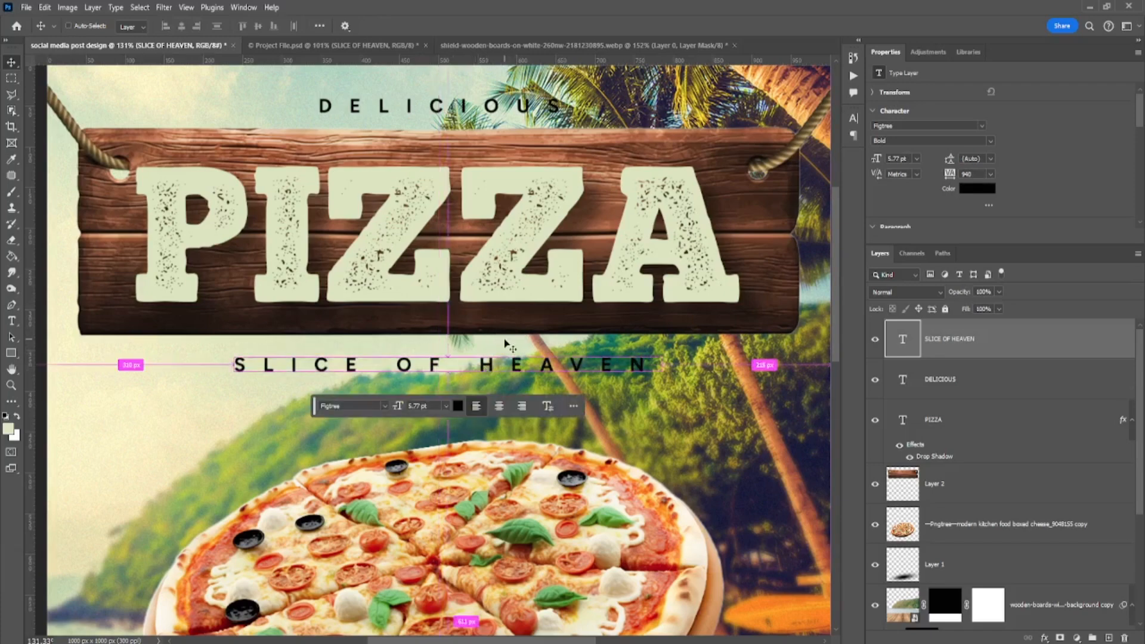
- Move the four leaf layers down together so they frame the sign's lower half and the pizza
key("ctrl+0")
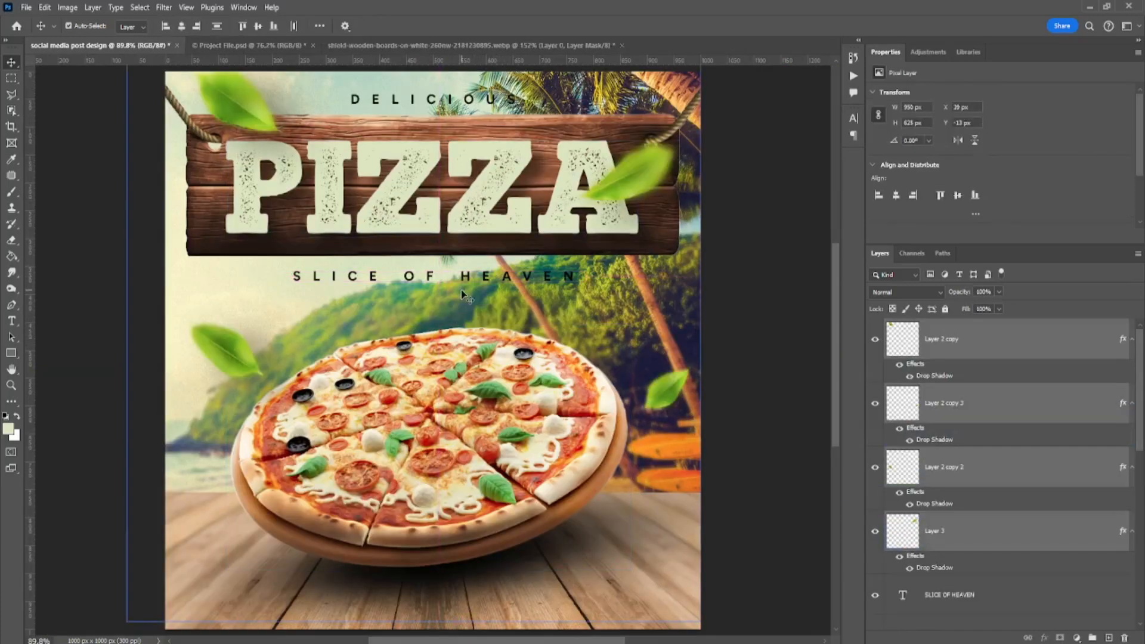
scroll(533, 279, "down", 2)
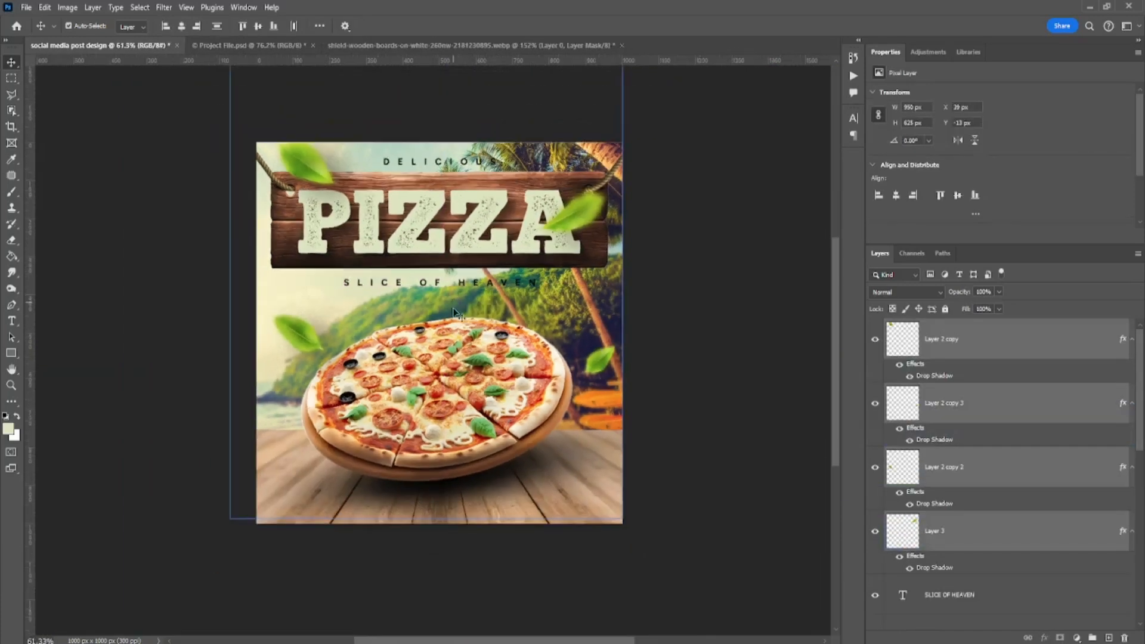
key("ctrl+t")
left_click_drag(533, 279, 528, 370)
key("Return")
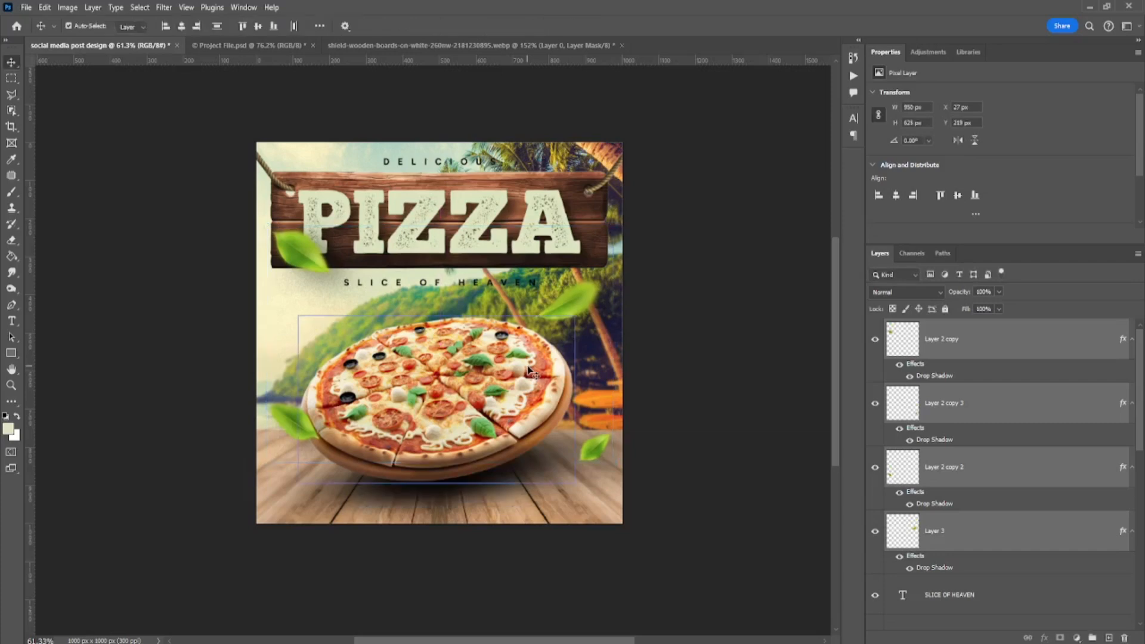
- Move the 35% DISCOUNT badge inward from the canvas's left edge, placing it below the sign and above the pizza's left side
scroll(646, 393, "up", 1)
scroll(646, 394, "up", 1)
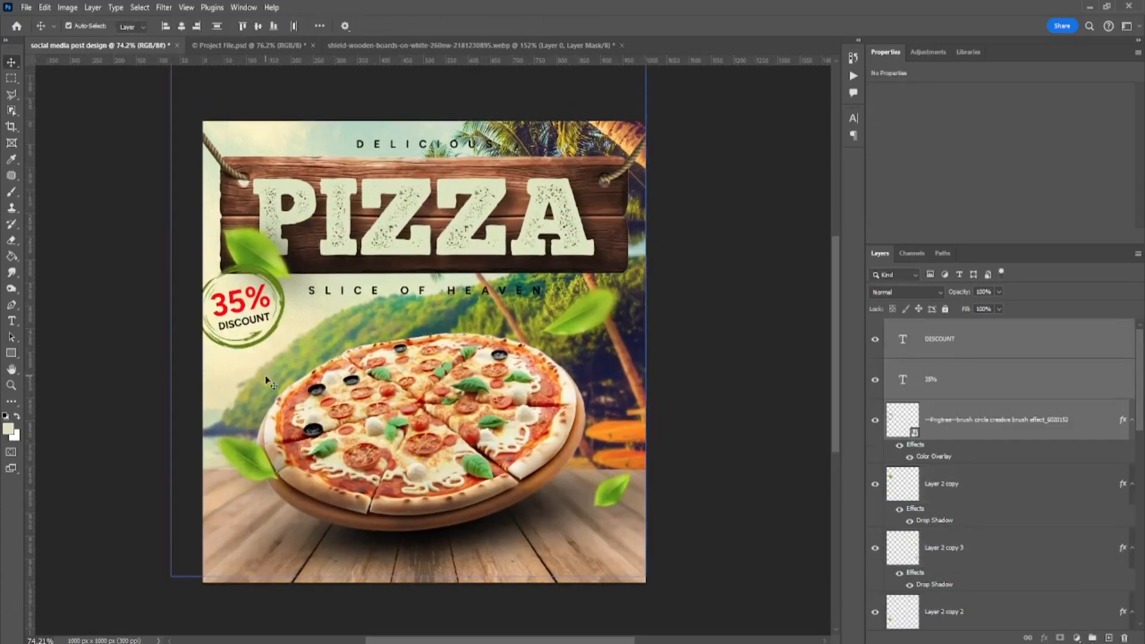
scroll(266, 382, "up", 3)
key("ctrl+t")
left_click_drag(255, 312, 287, 352)
key("Return")
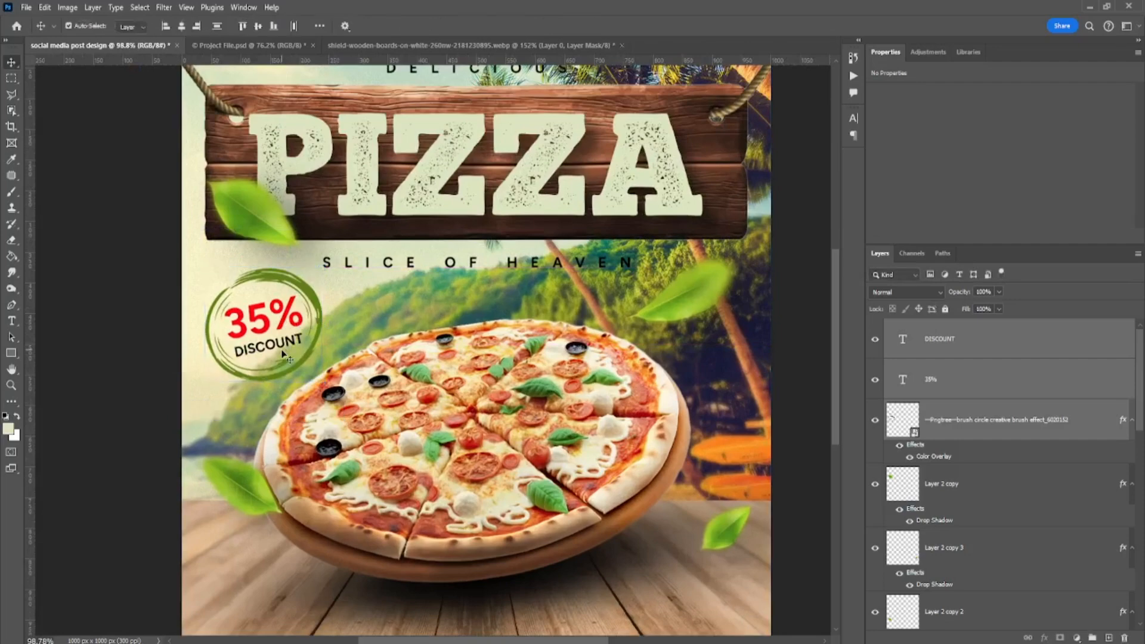
- Move the logo, website text and Order Now! button together down to the canvas's lower edge as a footer row
scroll(302, 343, "down", 1)
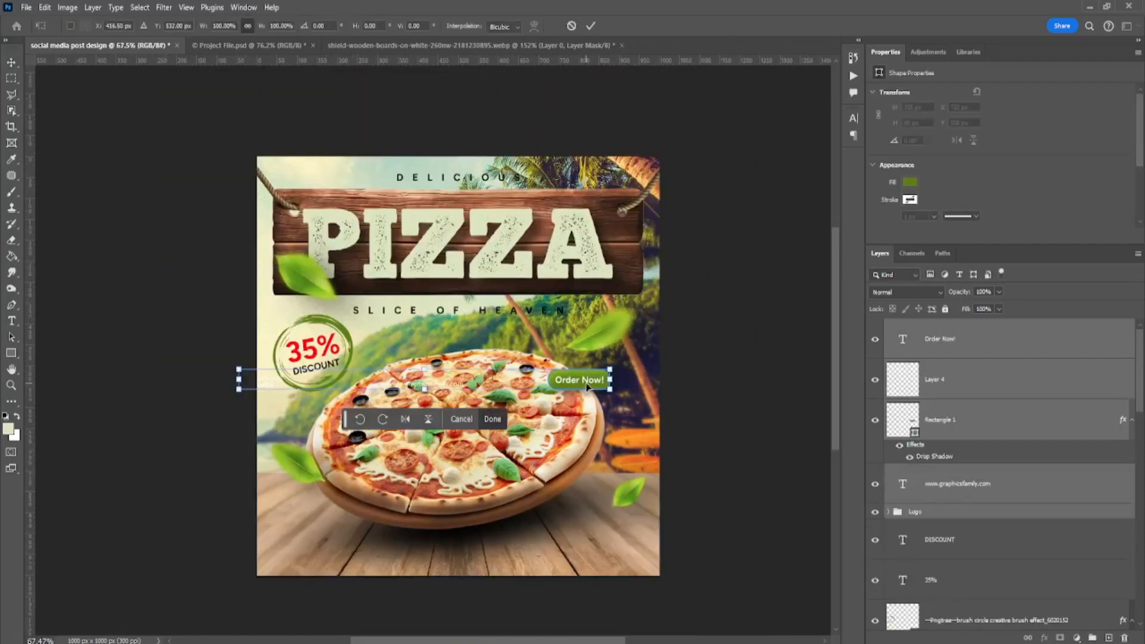
left_click_drag(582, 387, 618, 561)
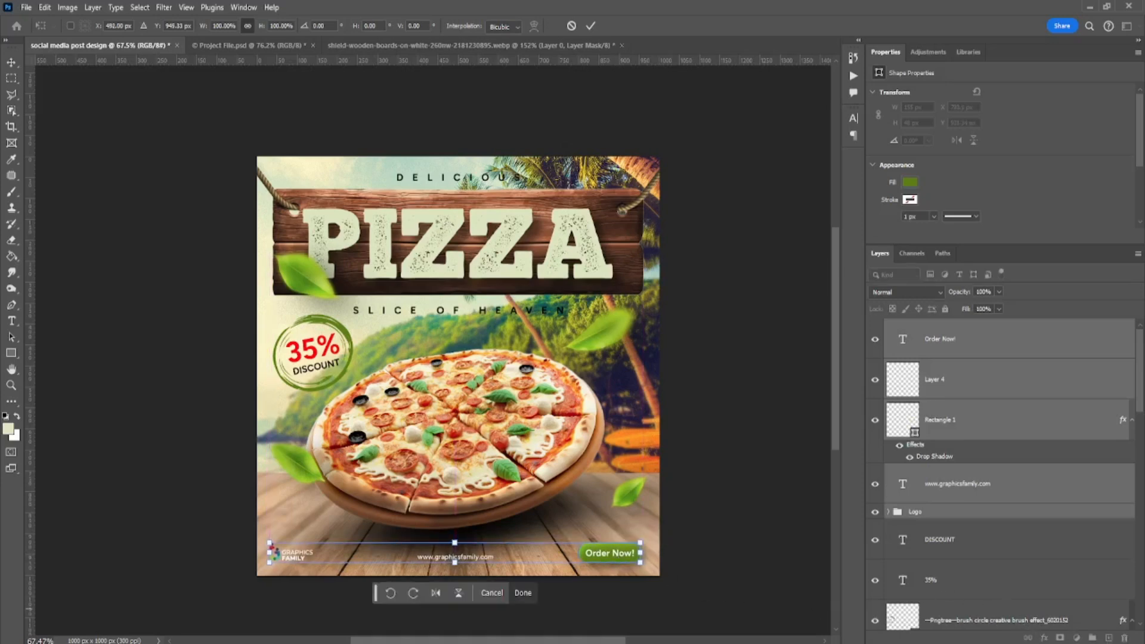
left_click(1055, 621)
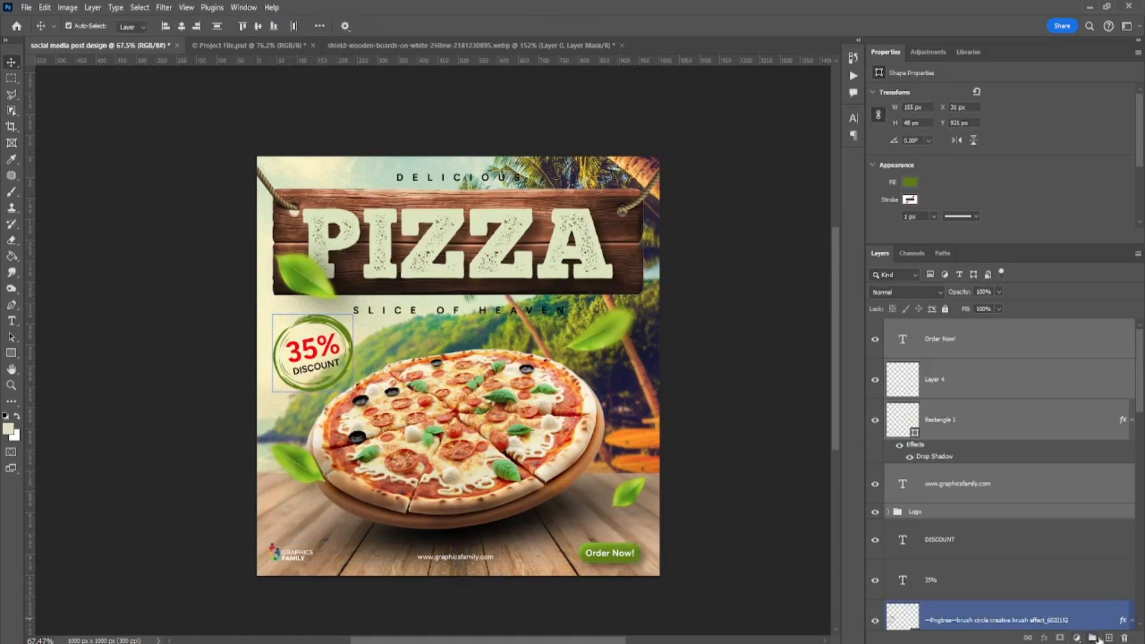
- Group the footer layers and centre the group horizontally on the canvas
left_click(1092, 638)
key("ctrl+a")
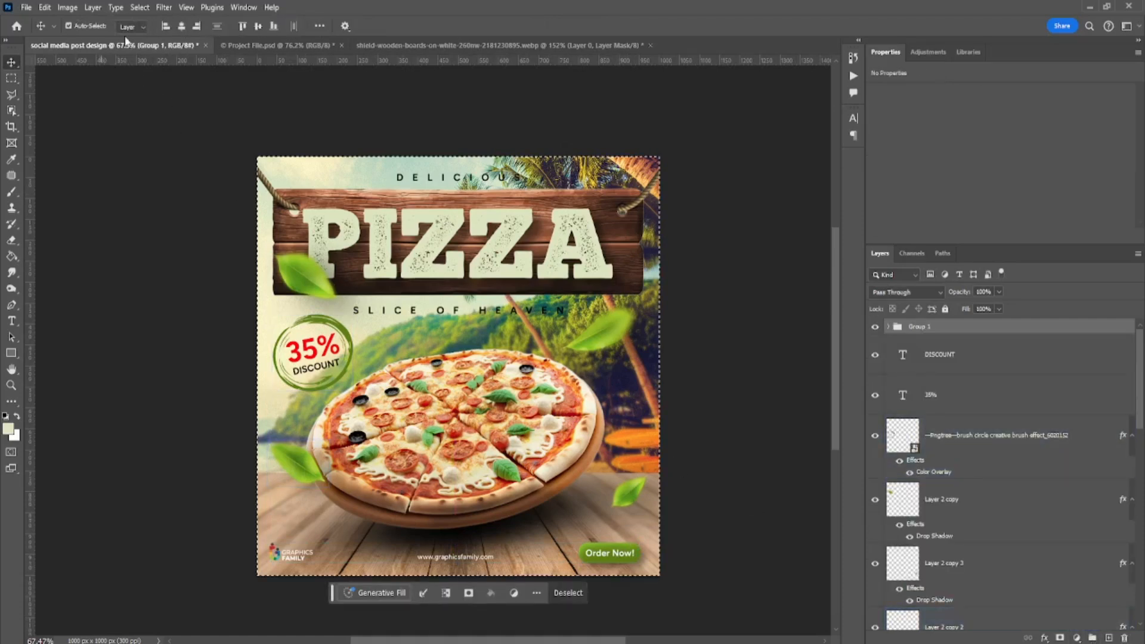
left_click(181, 26)
key("ctrl+d")
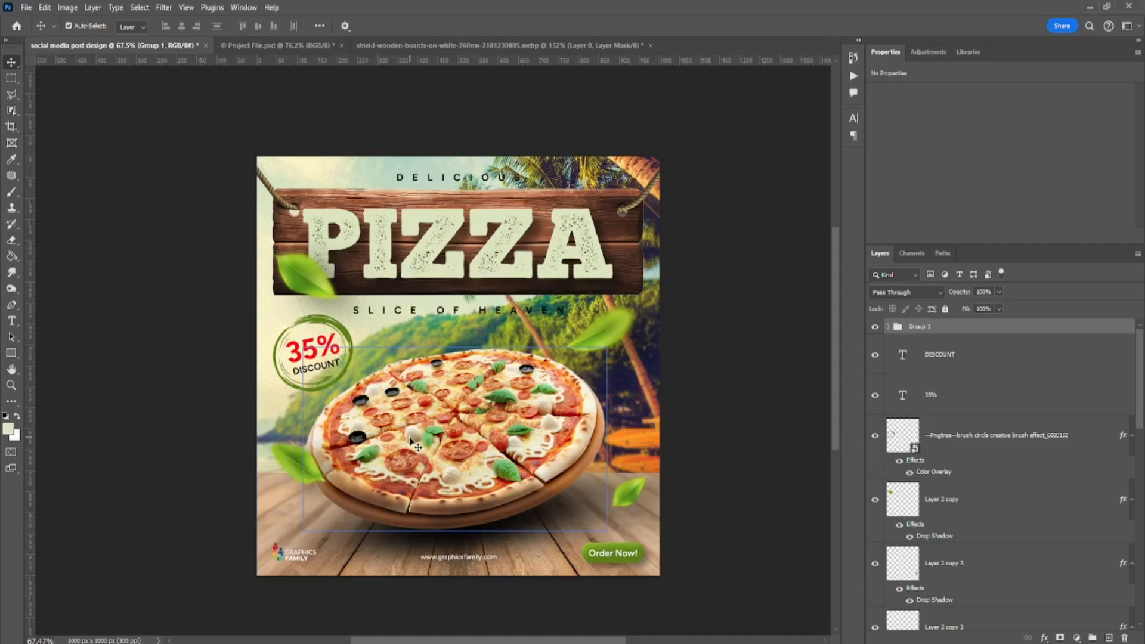
key("ctrl+0")
scroll(448, 415, "down", 1)
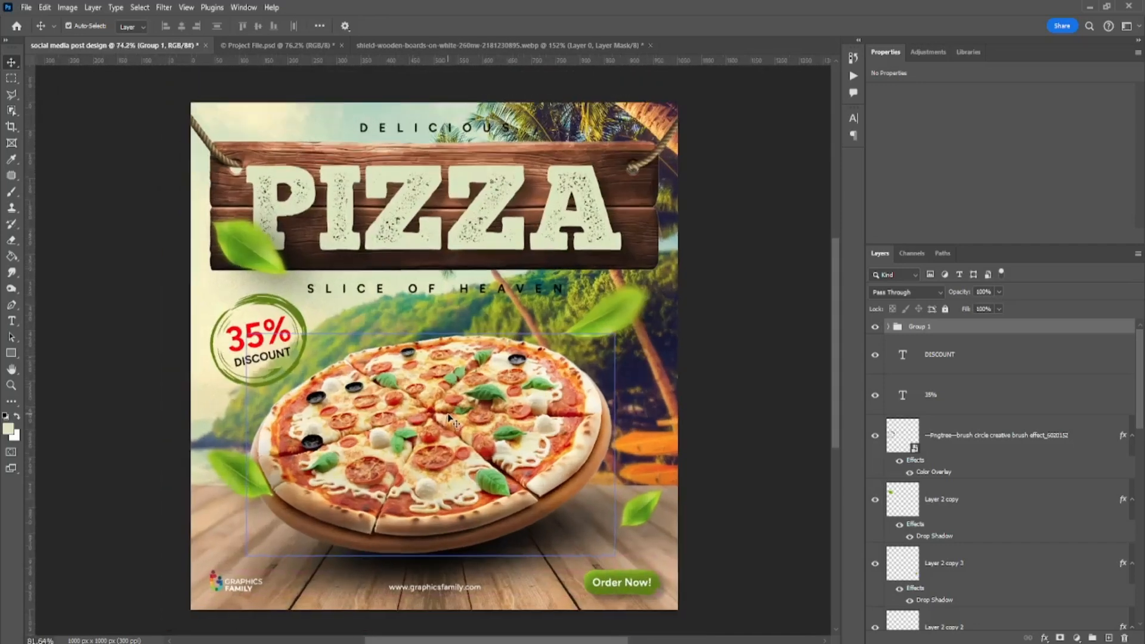
scroll(448, 415, "up", 1)
scroll(447, 416, "down", 2)
scroll(448, 415, "up", 1)
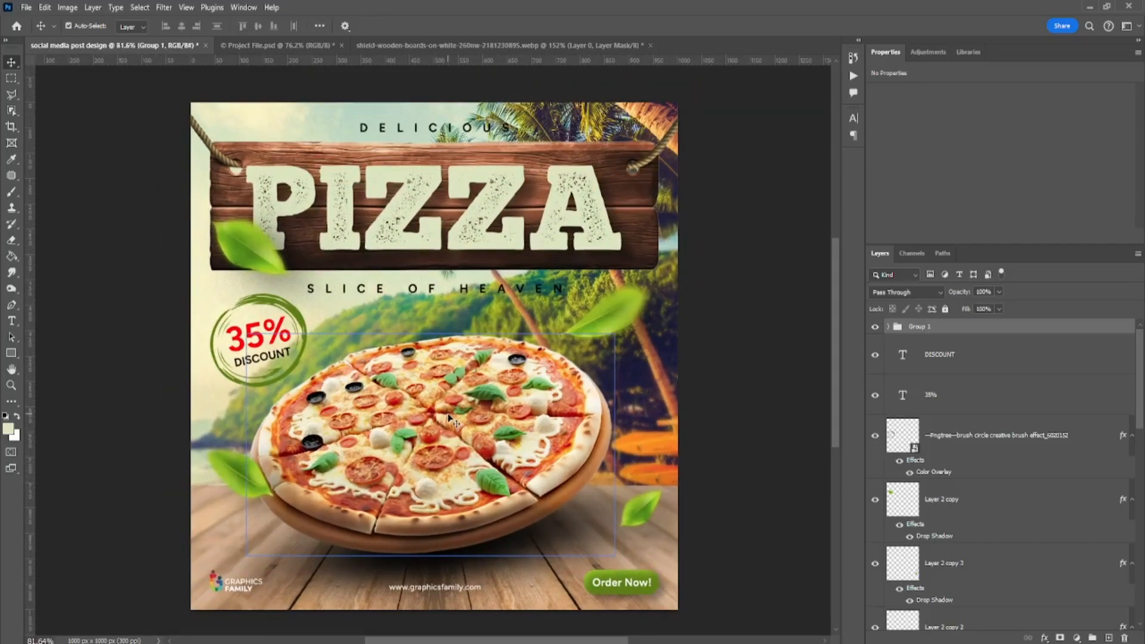